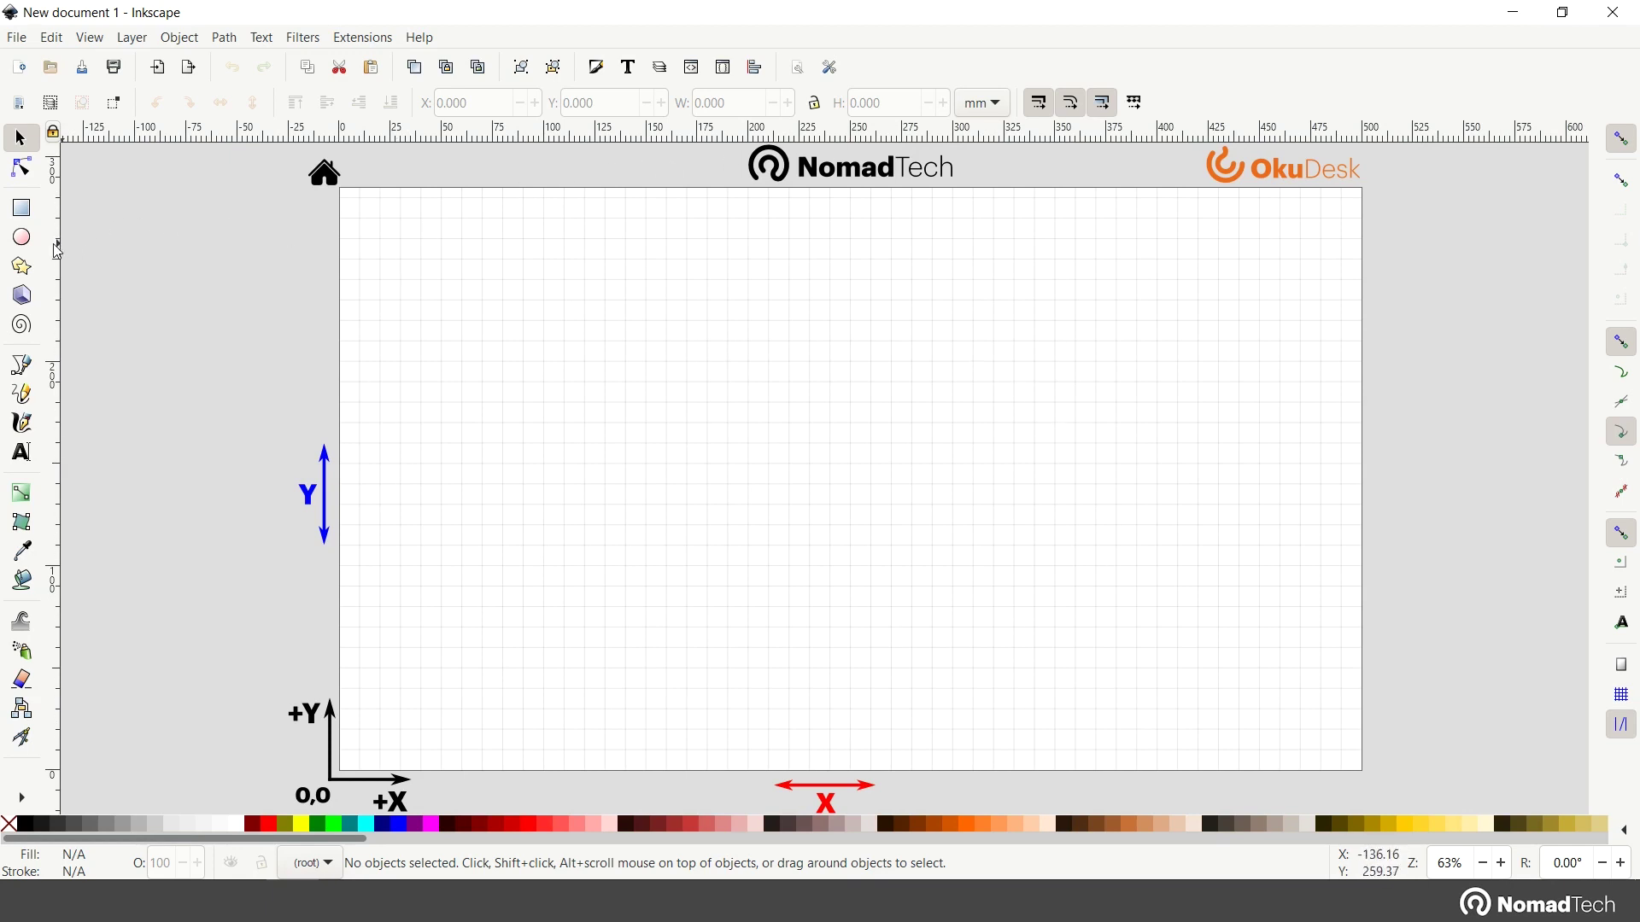
Step: Draw a rectangle on the page and size it to 80 × 40 mm
left_click(22, 209)
left_click_drag(617, 302, 799, 390)
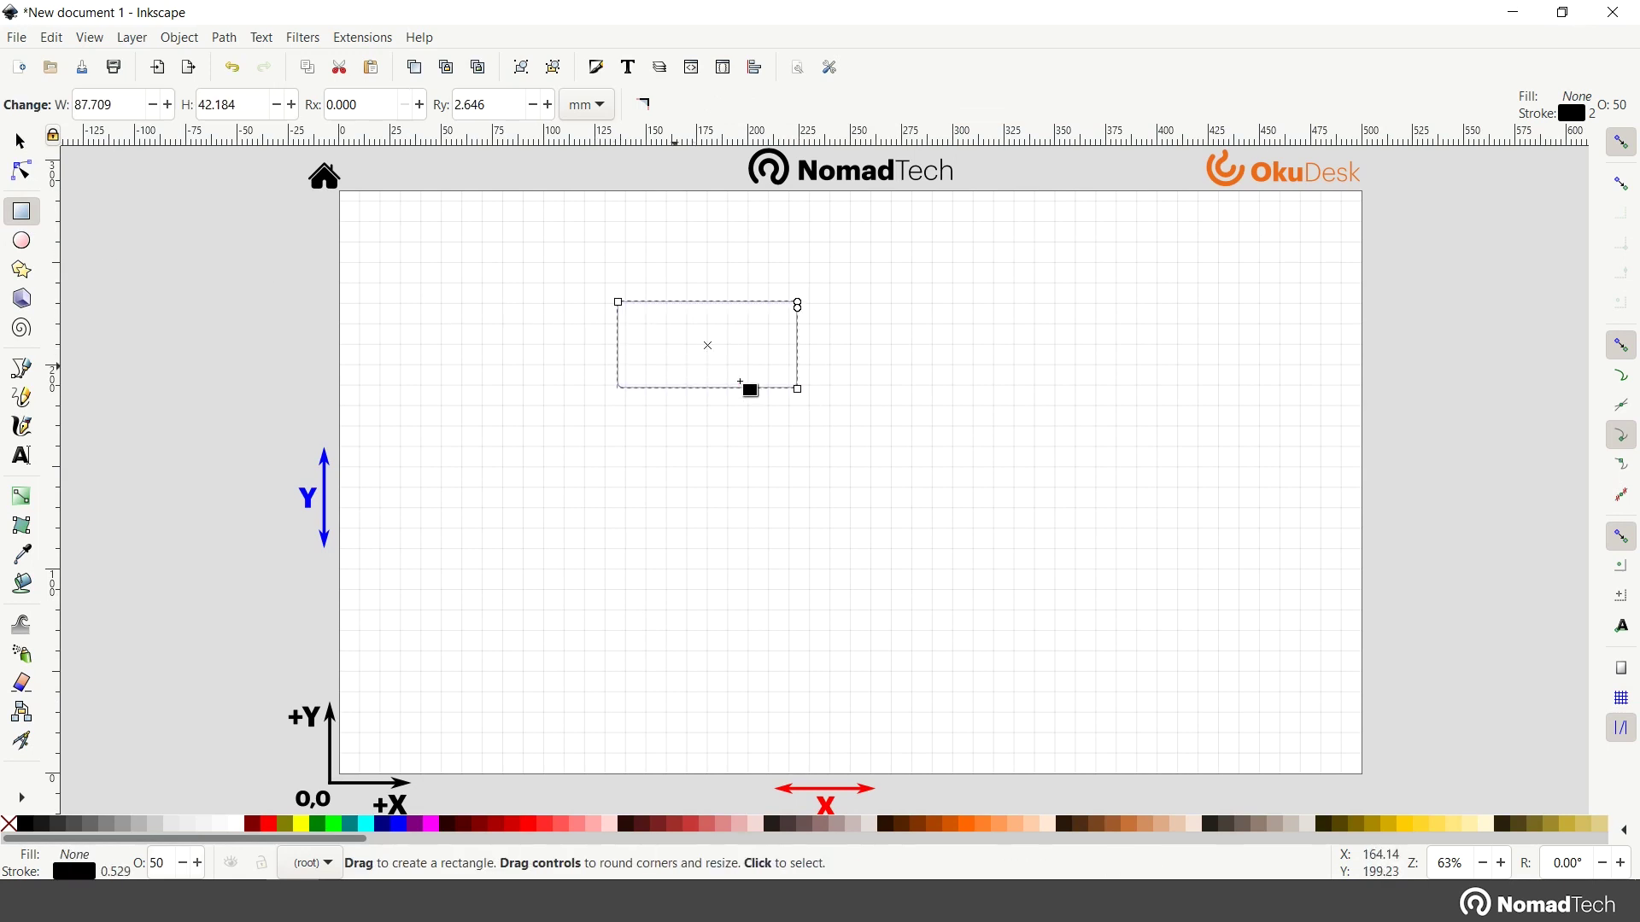
left_click(22, 143)
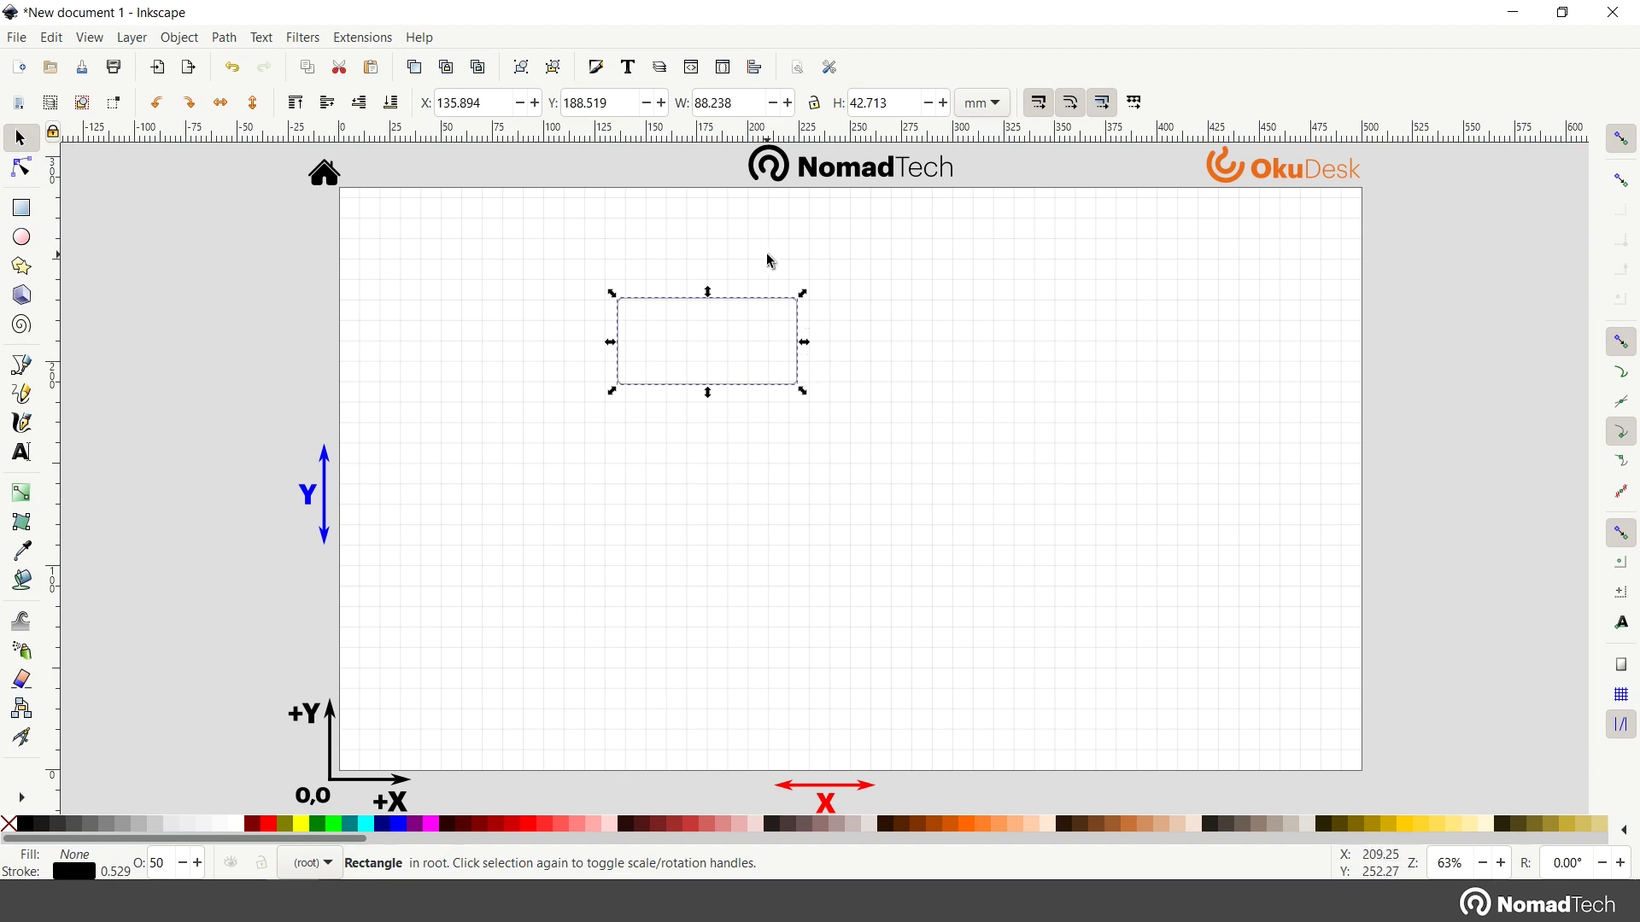
left_click(714, 101)
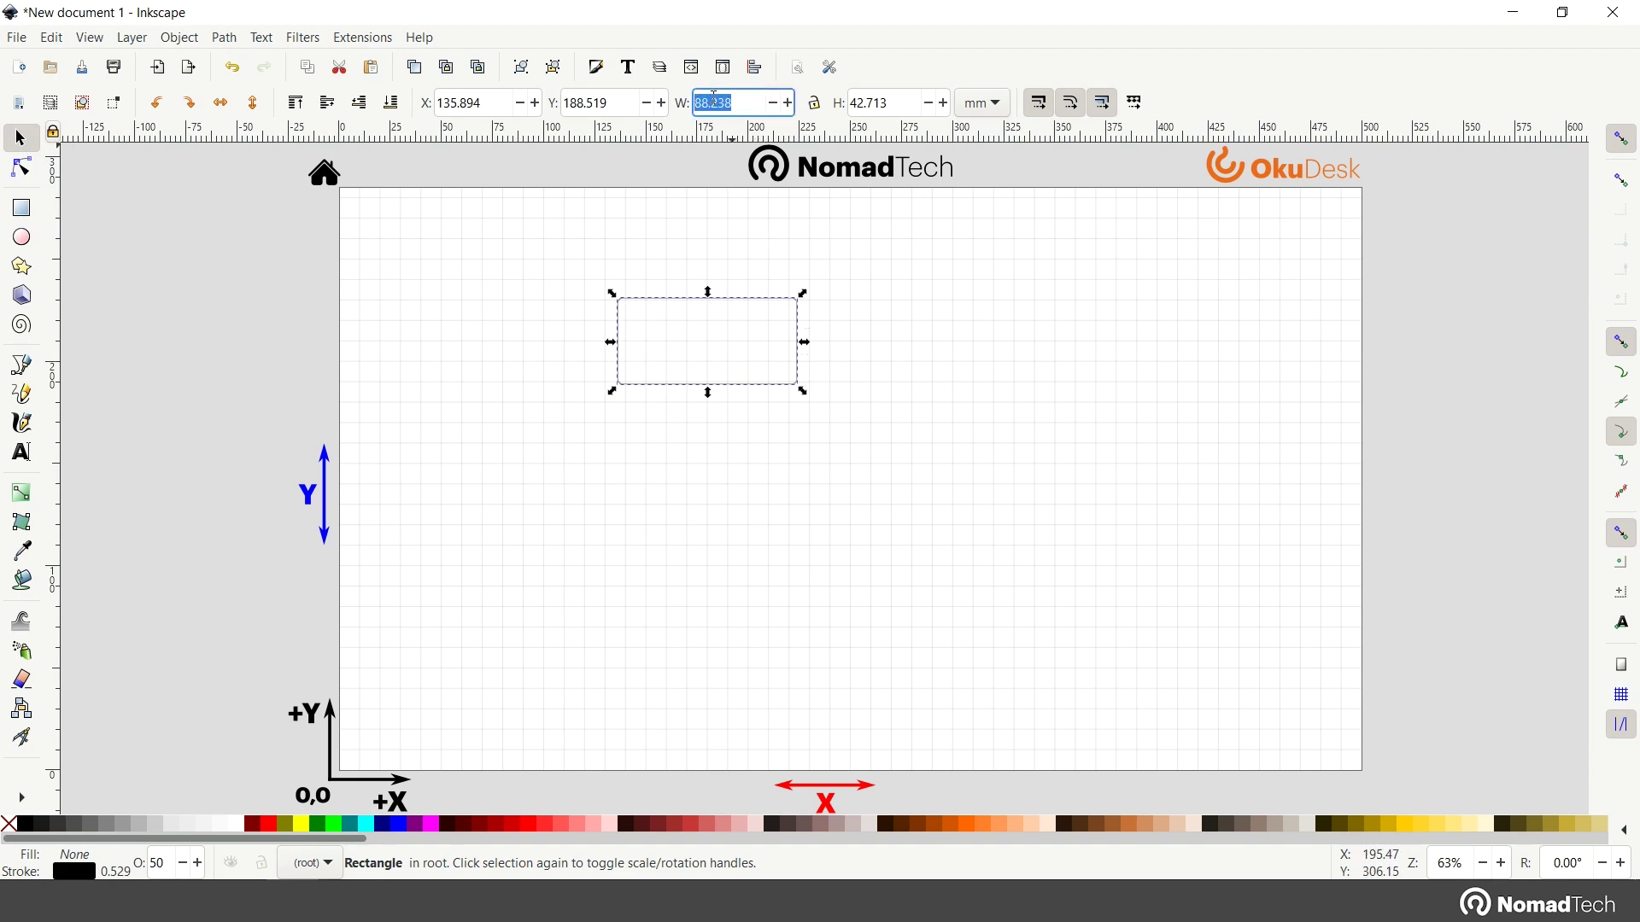
type("80")
left_click_drag(894, 100, 852, 100)
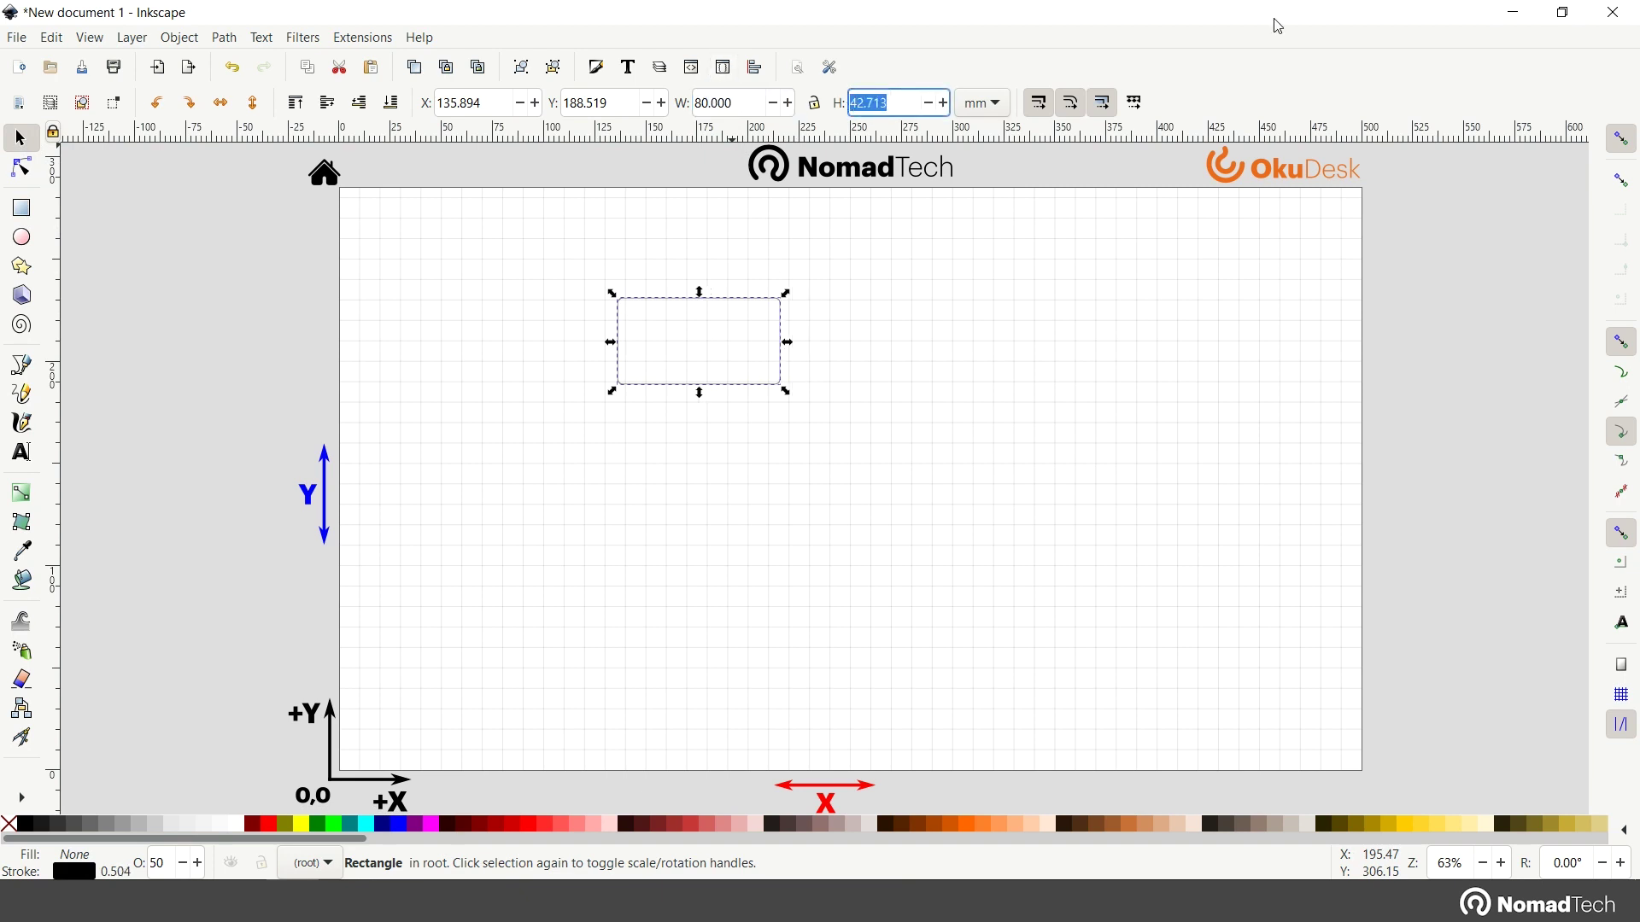
type("40")
key("Return")
Step: Drag the rectangle nearer the centre of the page
left_click(824, 321)
left_click(784, 353)
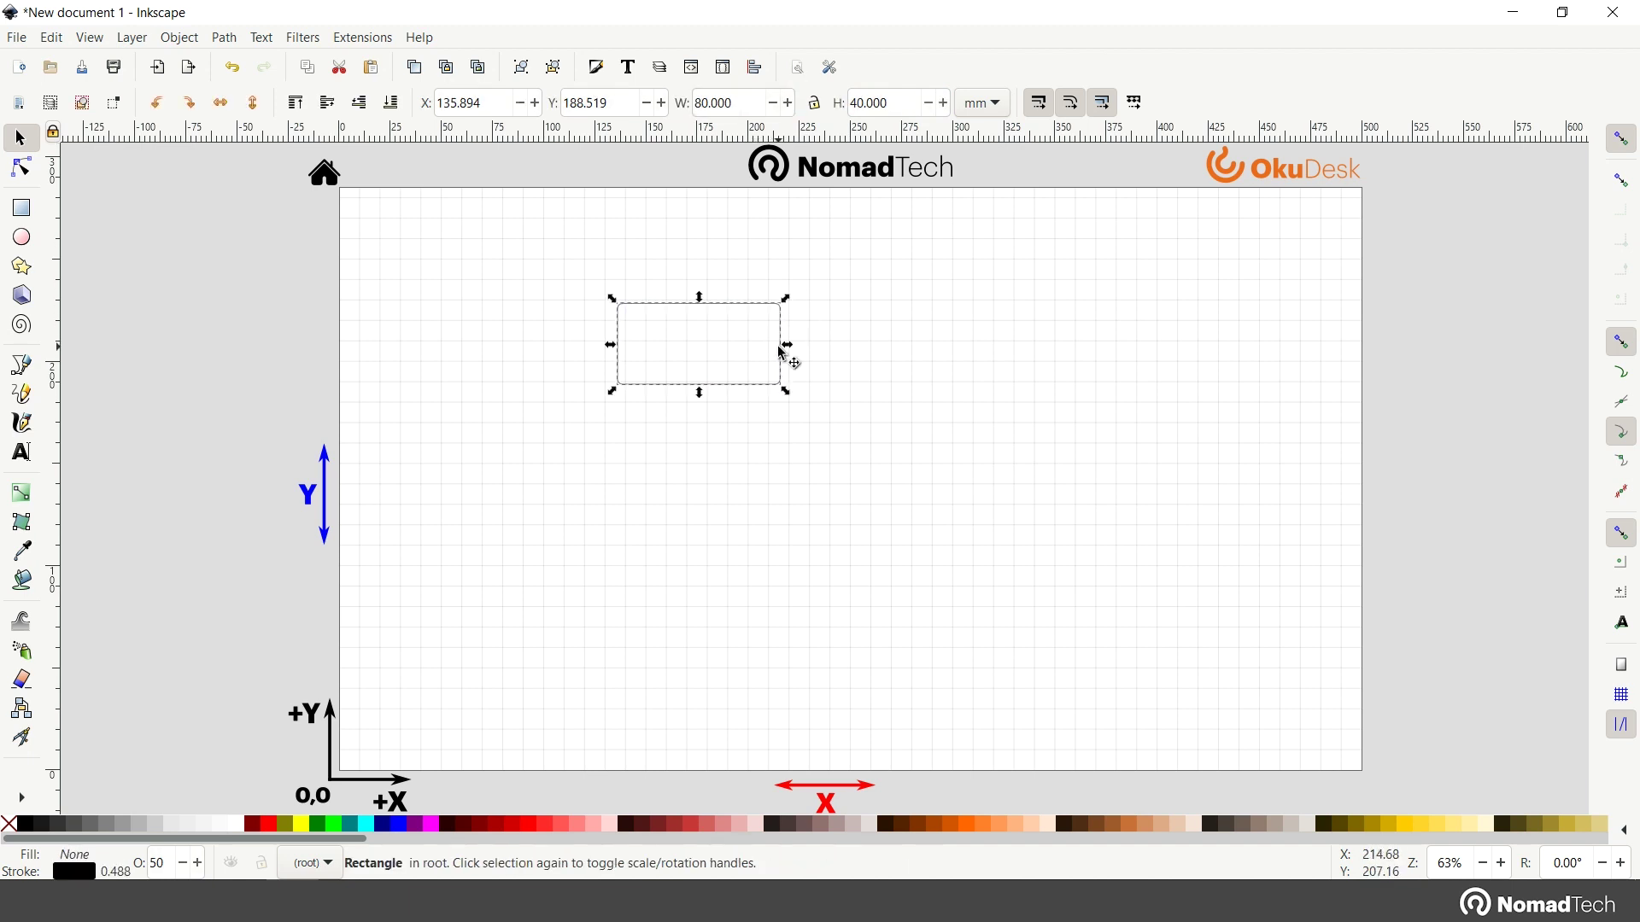
left_click_drag(783, 336, 912, 395)
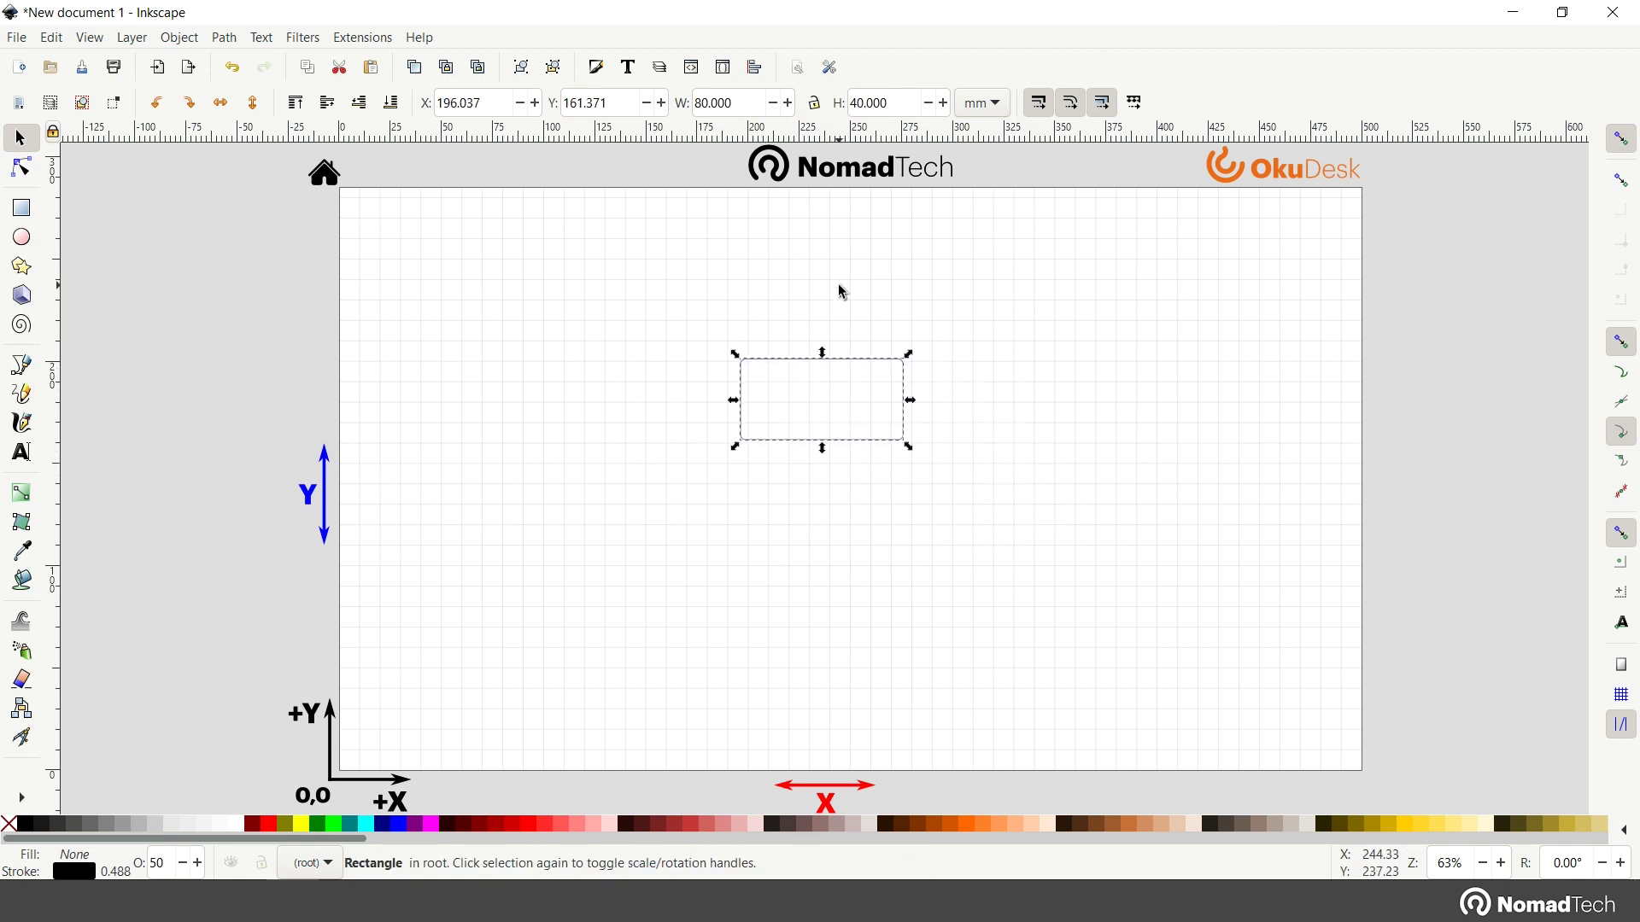
Step: Launch the Oku Desk Laser - NomadTech 'Generate laser cutting job' extension
left_click(366, 39)
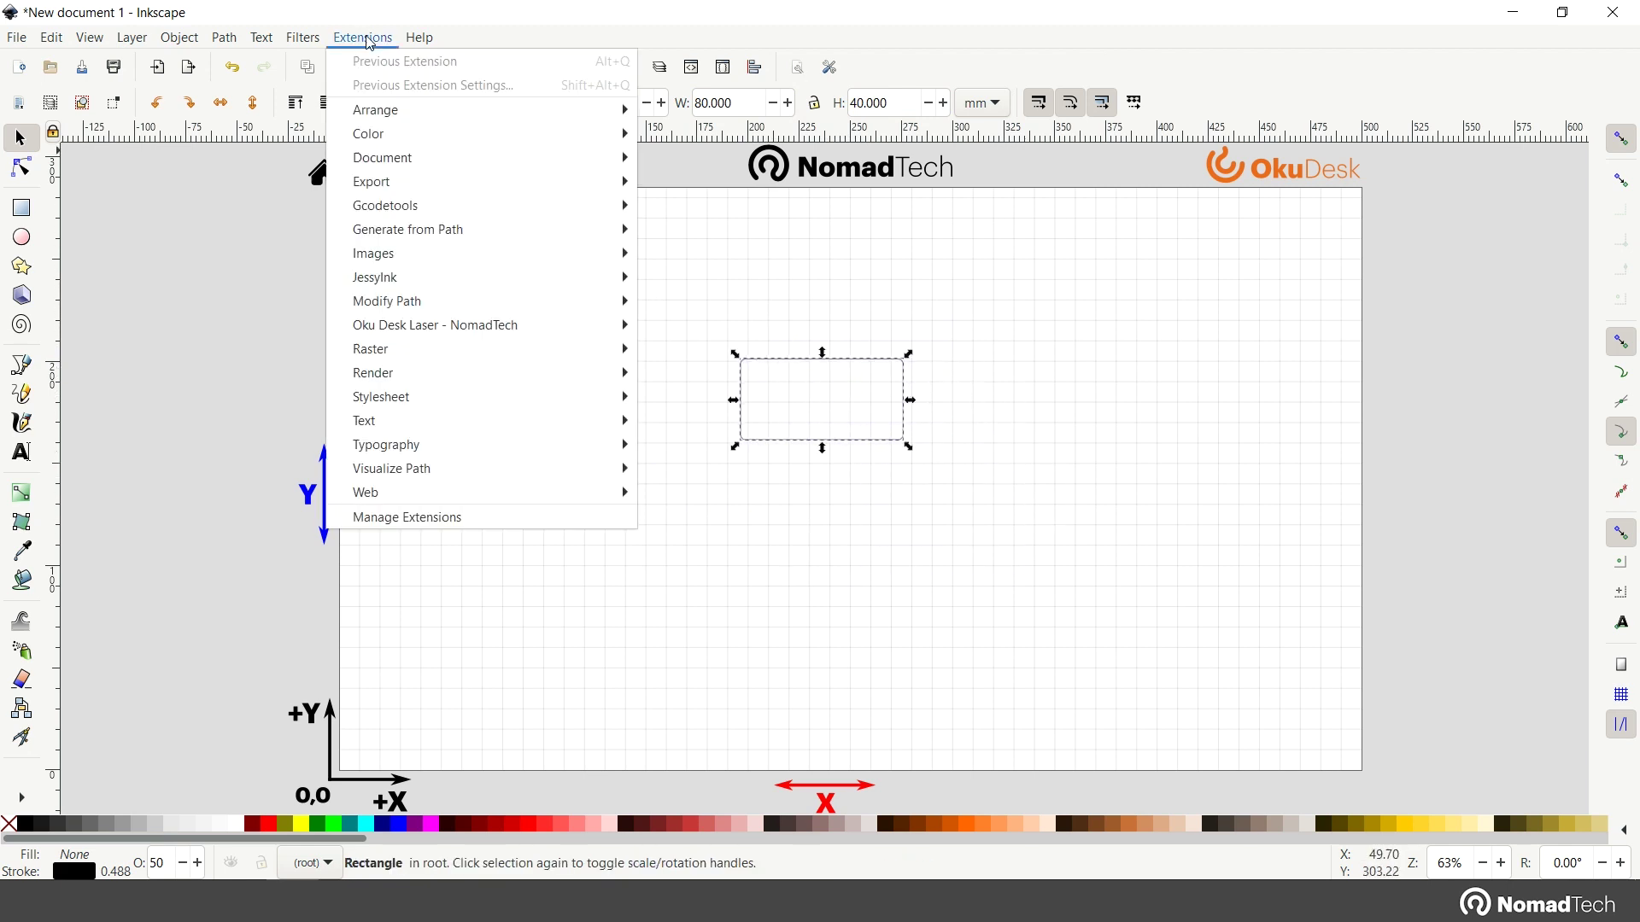
mouse_move(579, 333)
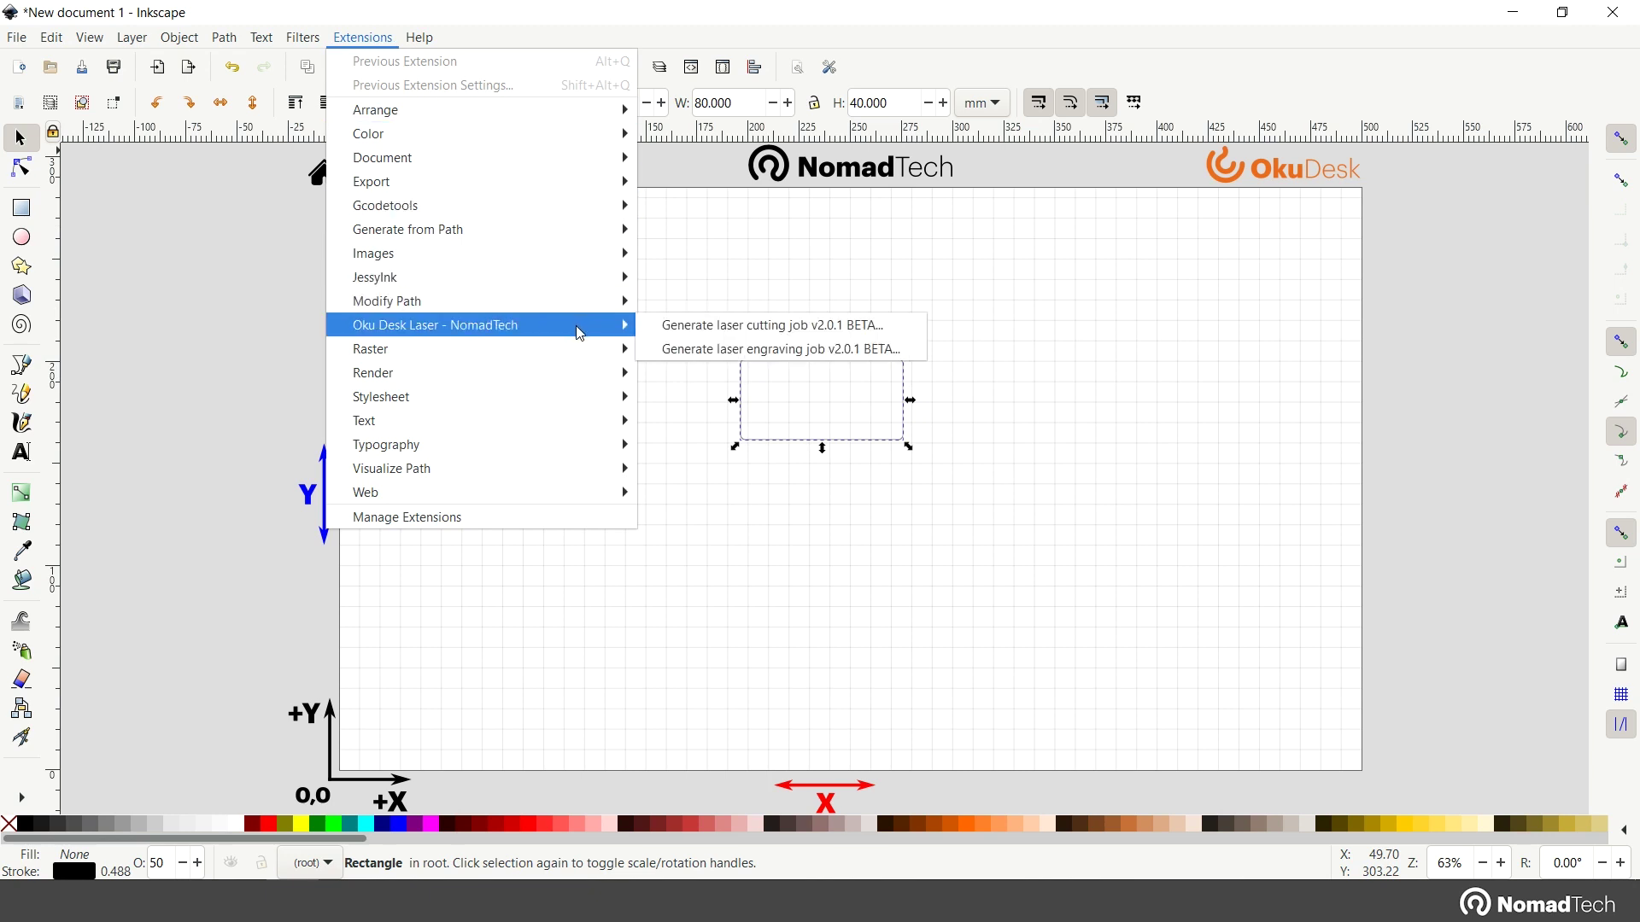
left_click(900, 330)
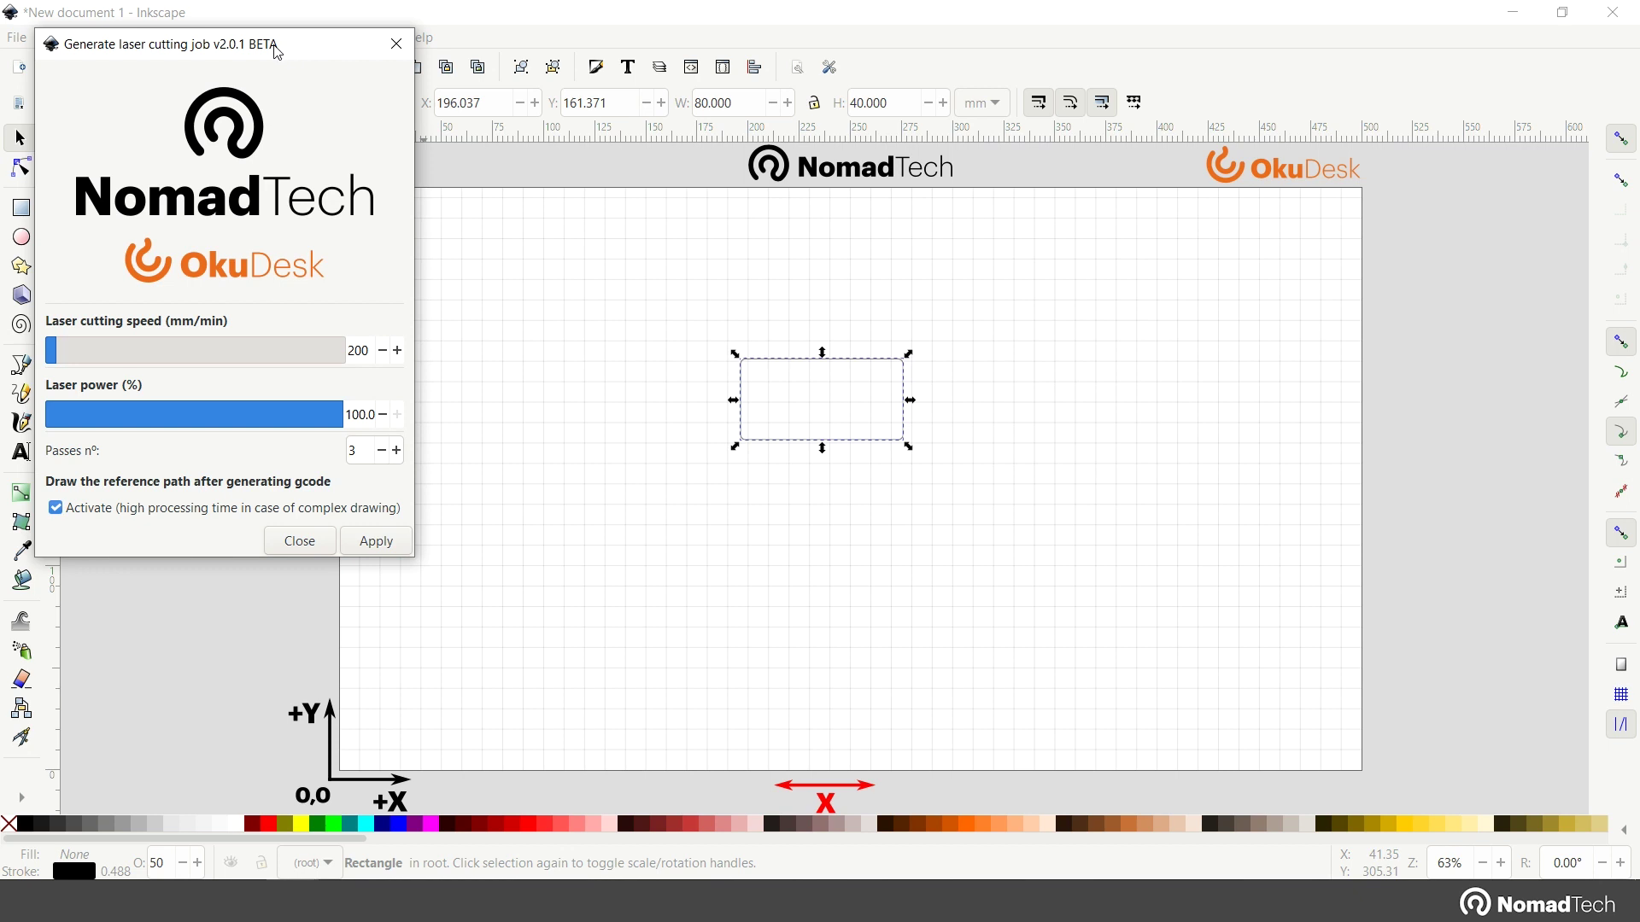
left_click_drag(278, 53, 525, 178)
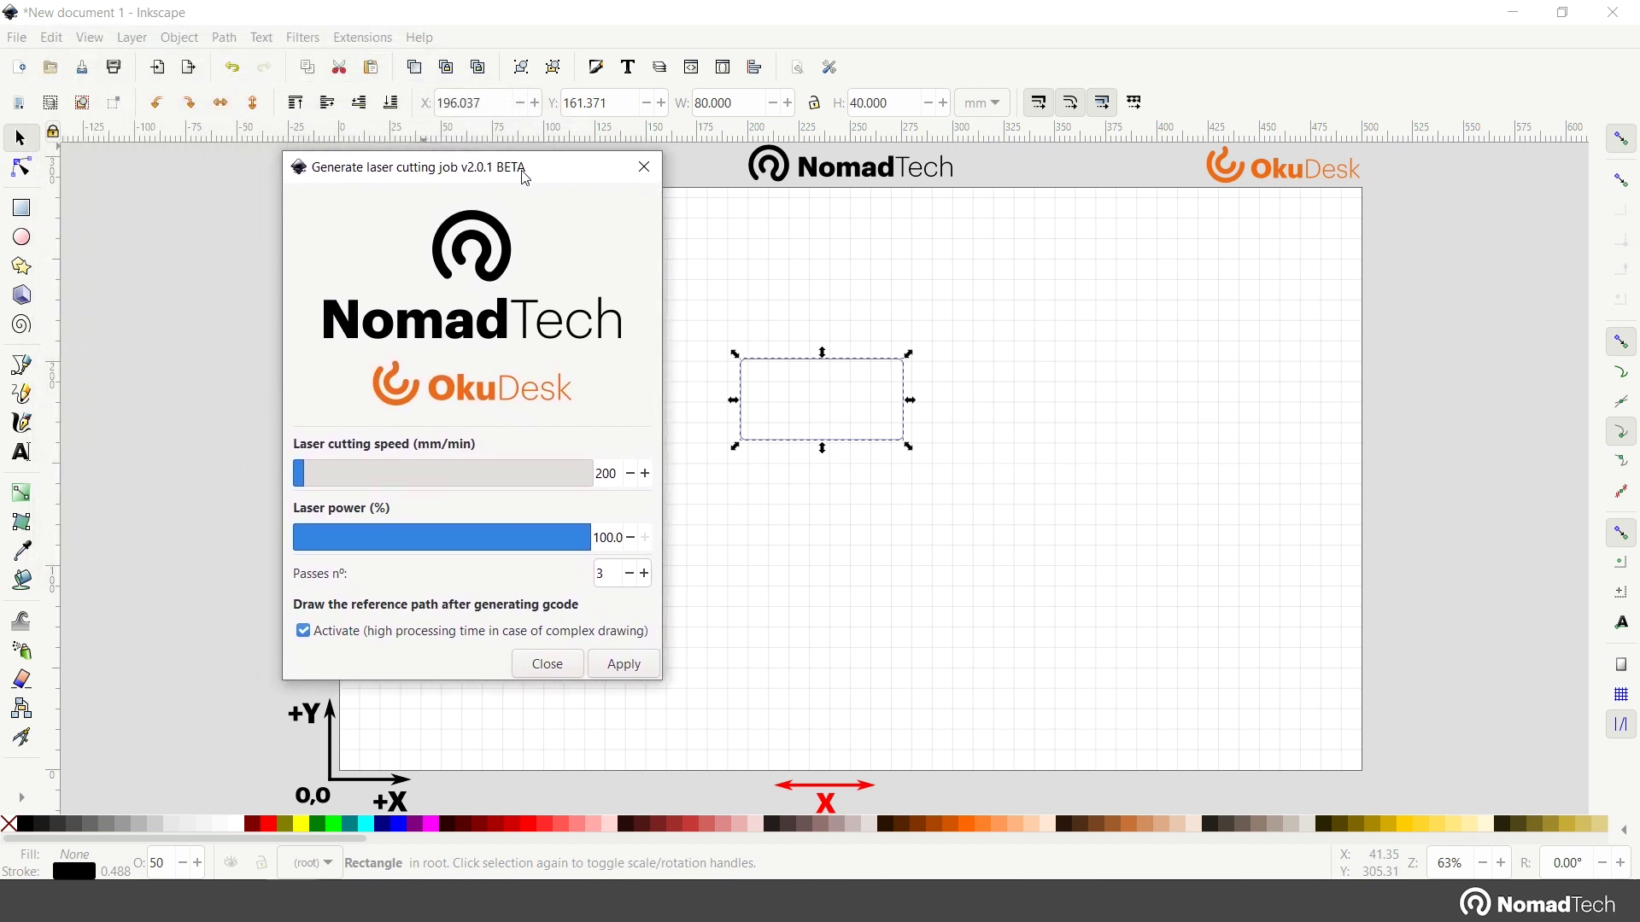
Step: Set cutting speed to 250 mm/min, power to 100% and passes to 3
double_click(603, 475)
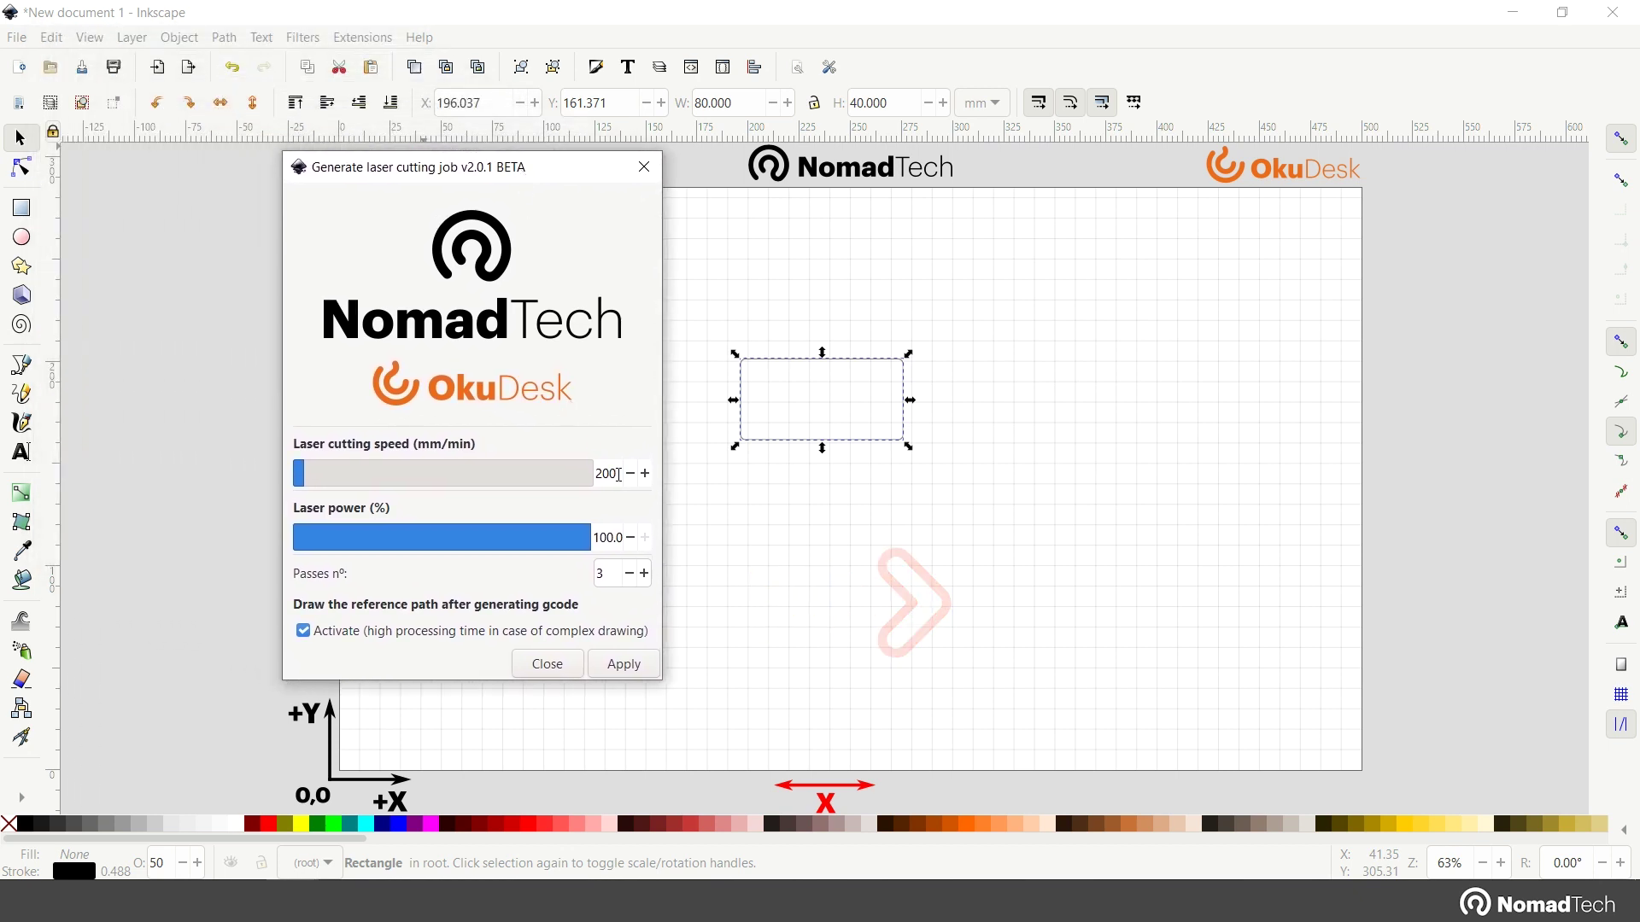
type("2")
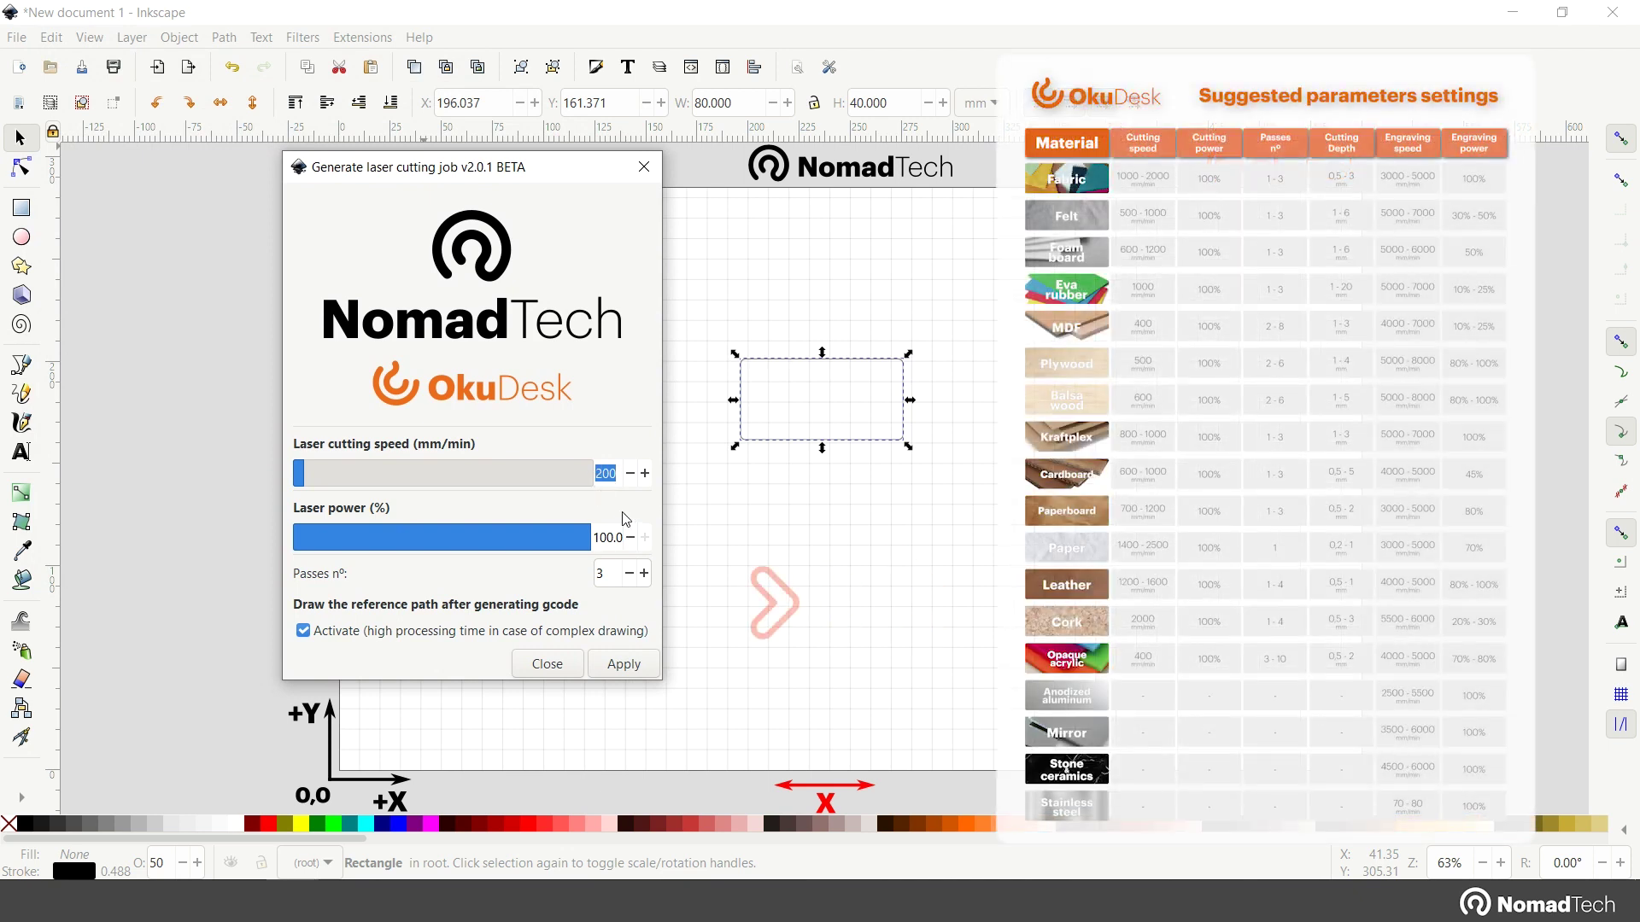
type("50")
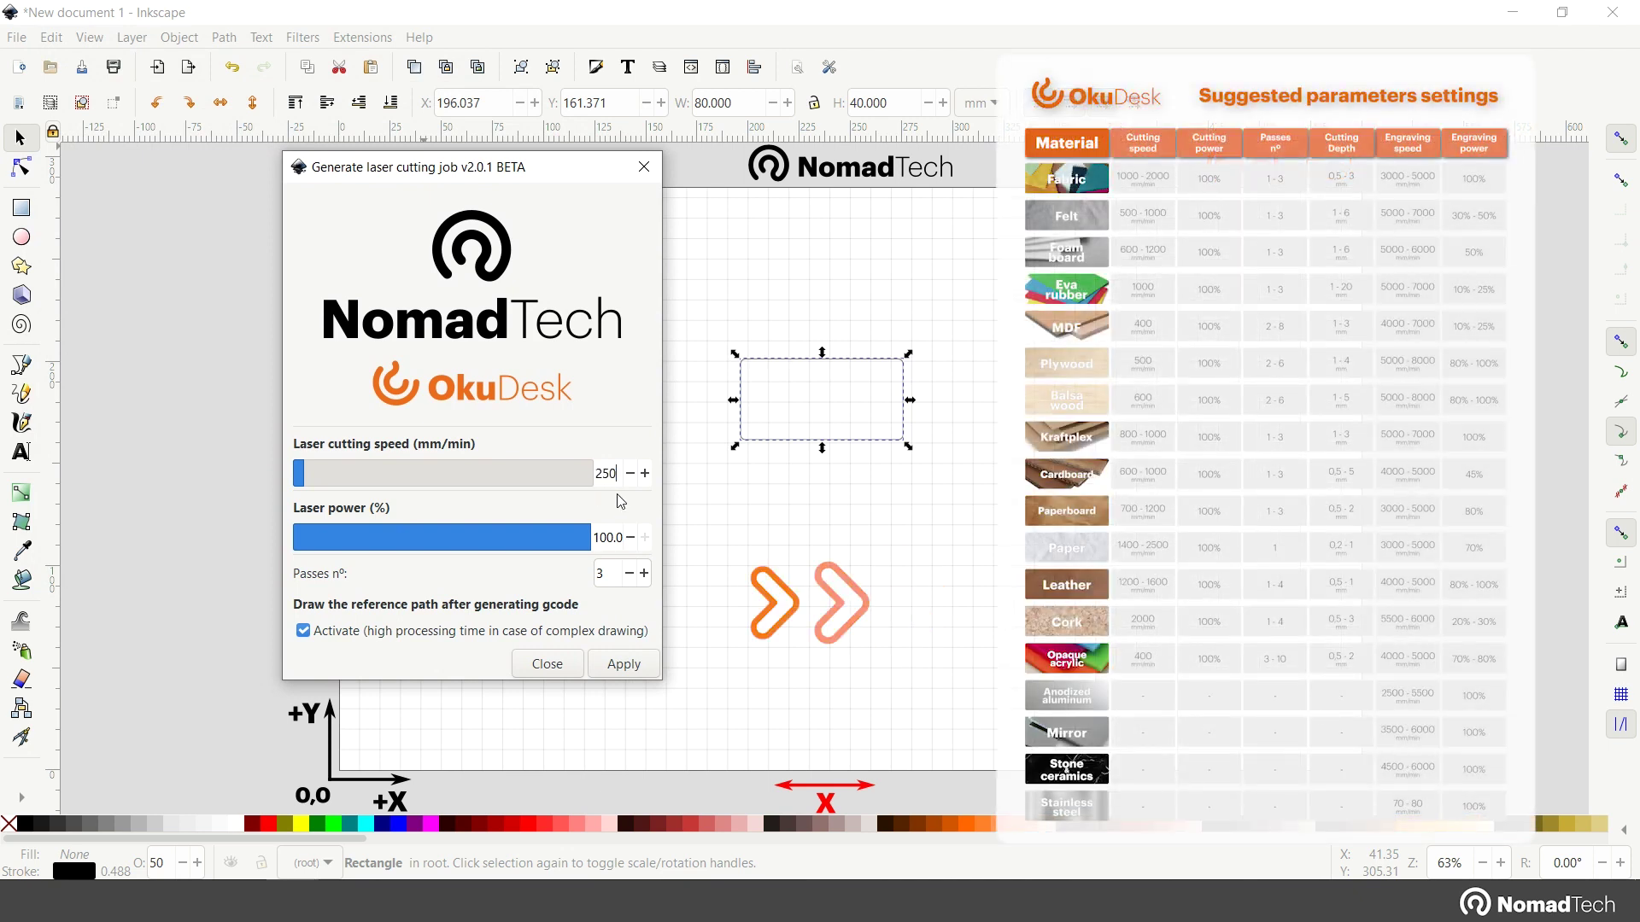
left_click(619, 537)
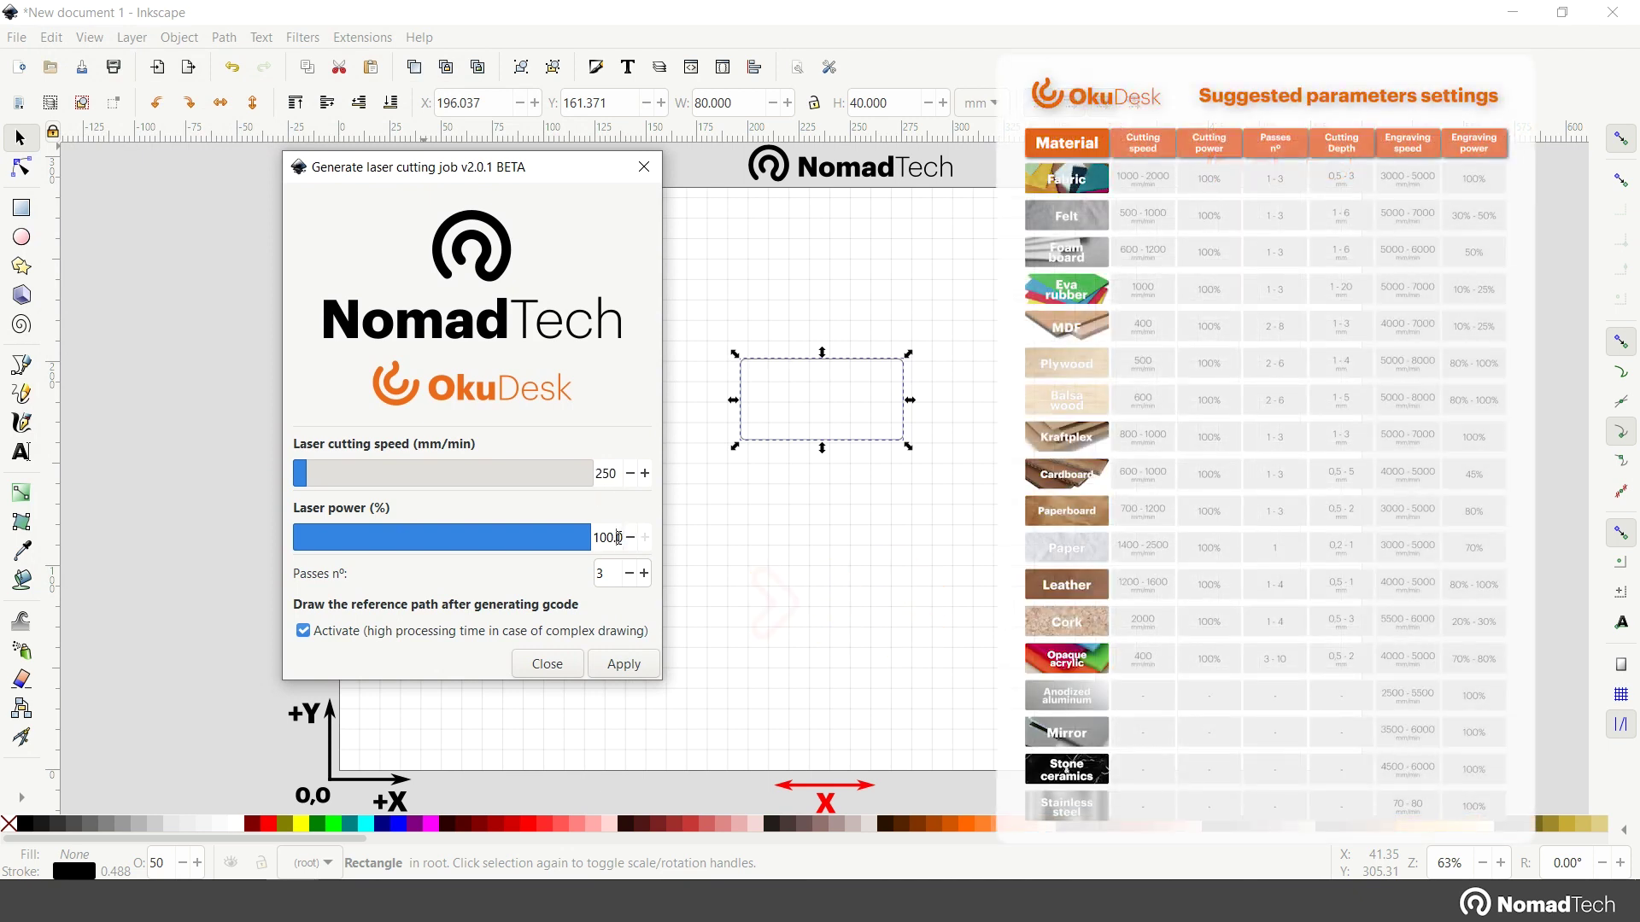
left_click(645, 574)
left_click(645, 573)
left_click(645, 574)
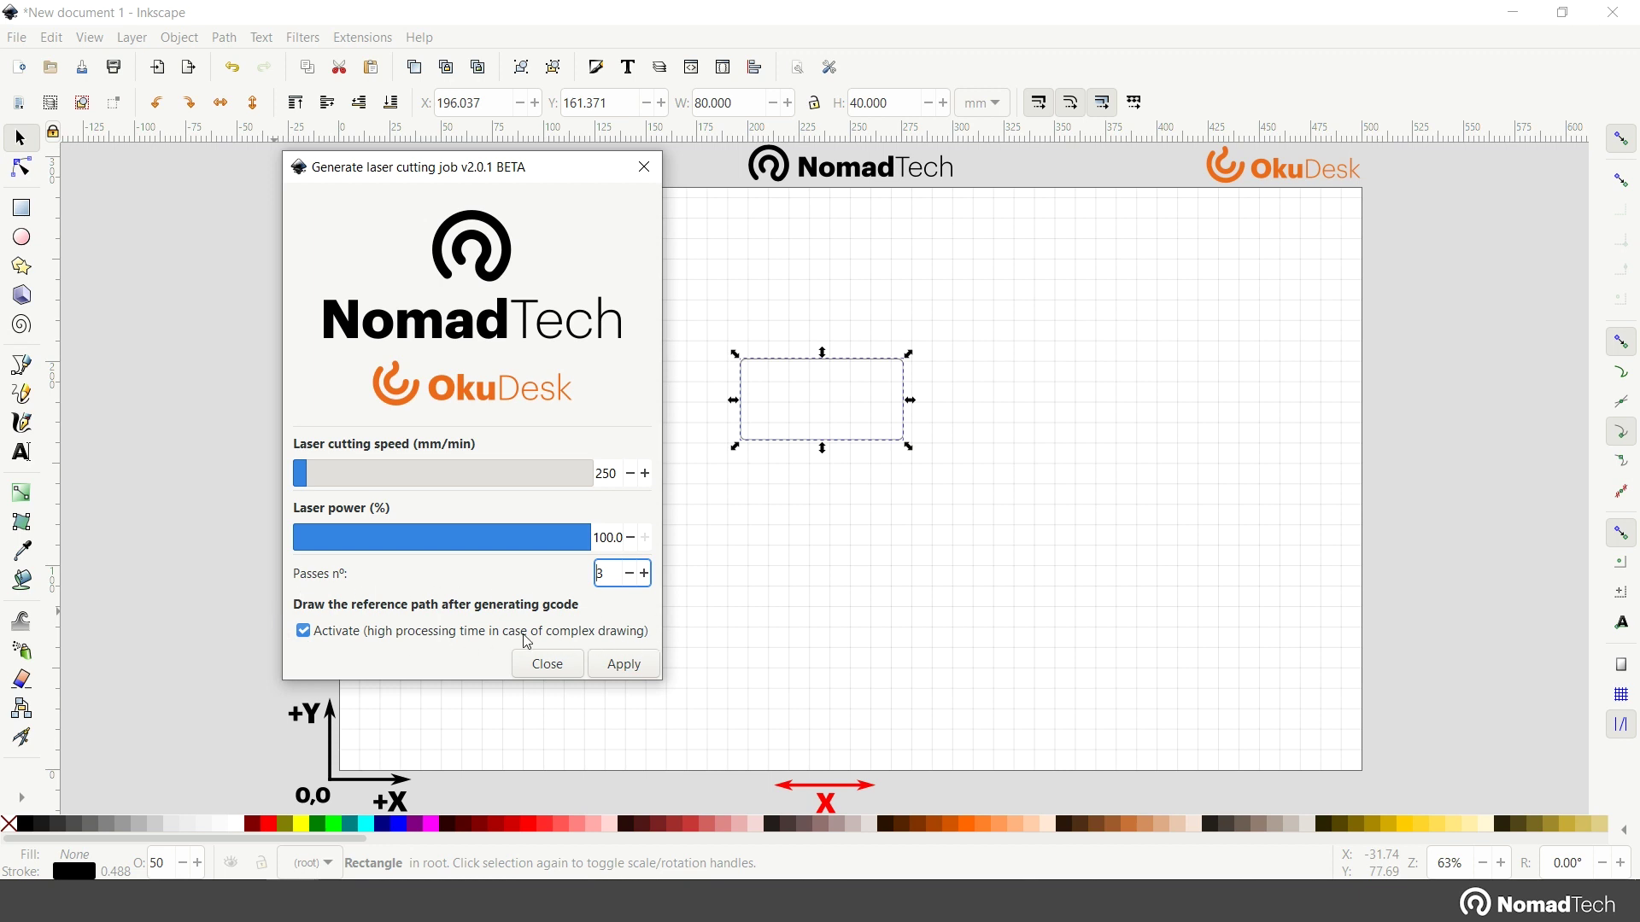
Step: Apply the job and save the G-code as Rectangle 80x40.gco on the Desktop
left_click(624, 664)
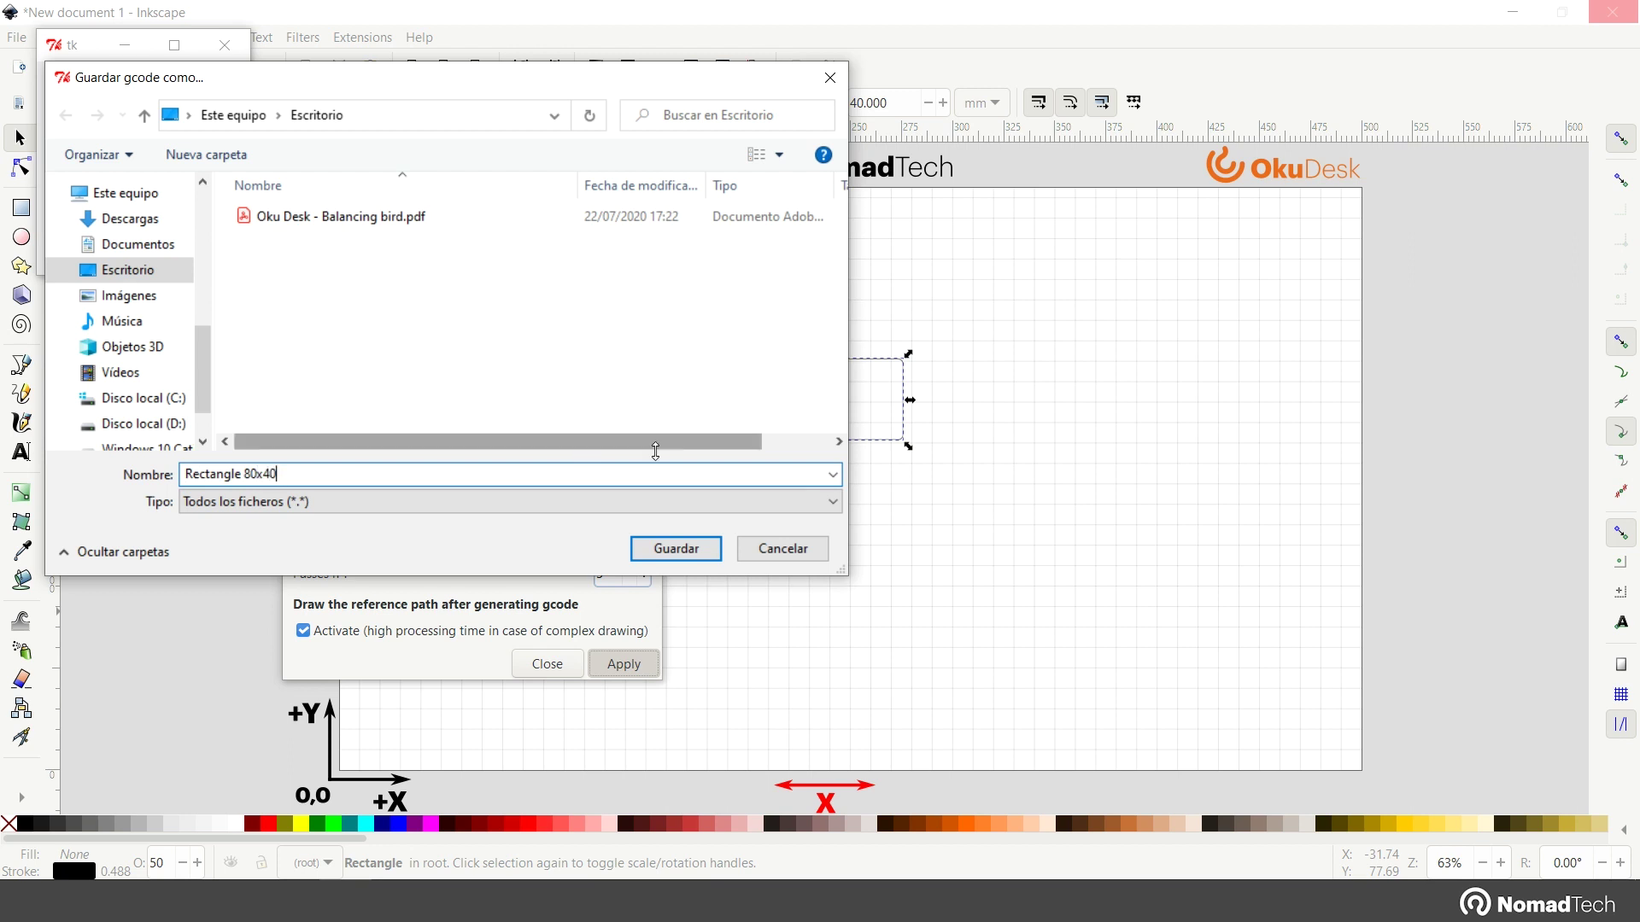
left_click(679, 549)
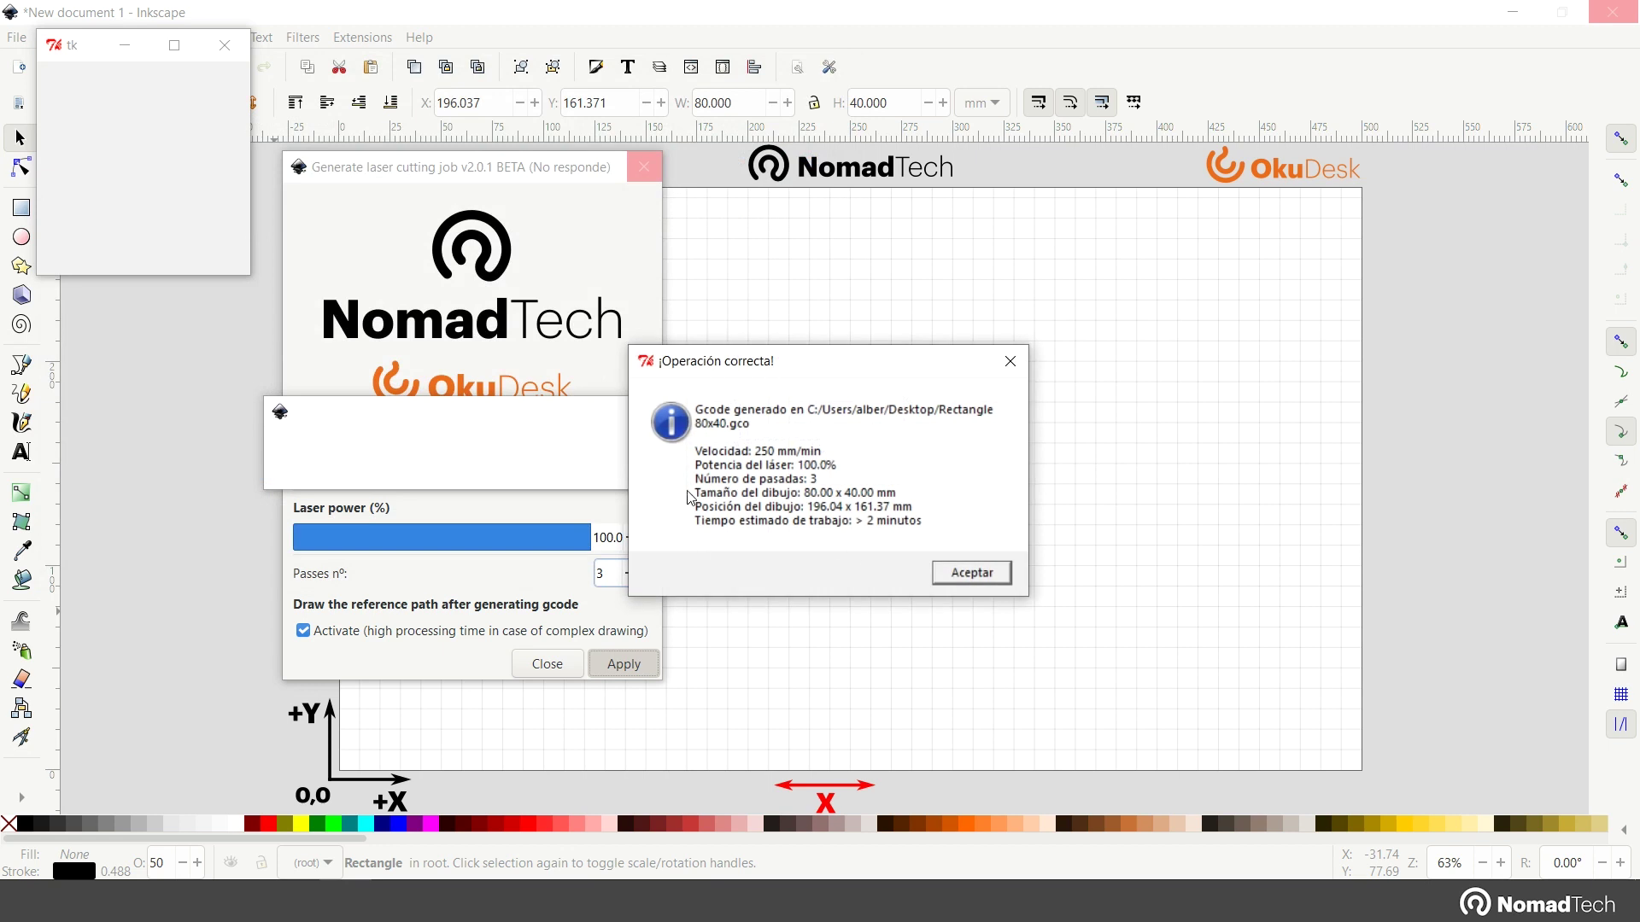
left_click(971, 573)
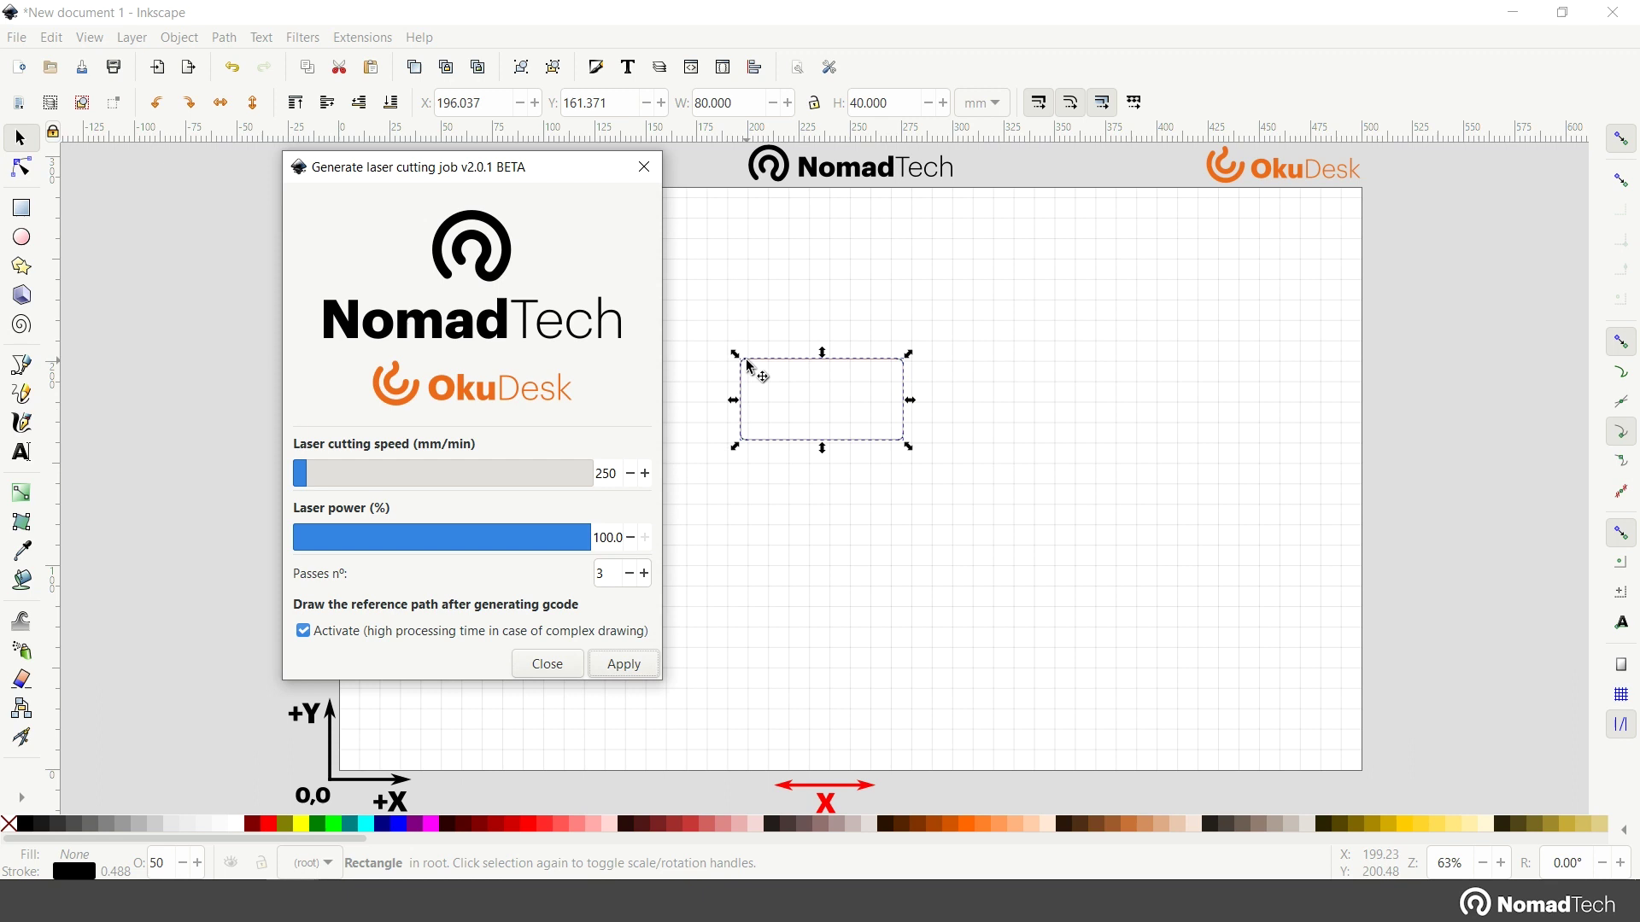
Step: Move the generated reference path away from the rectangle
scroll(741, 369, "up", 4, "ctrl")
scroll(741, 369, "up", 1, "ctrl")
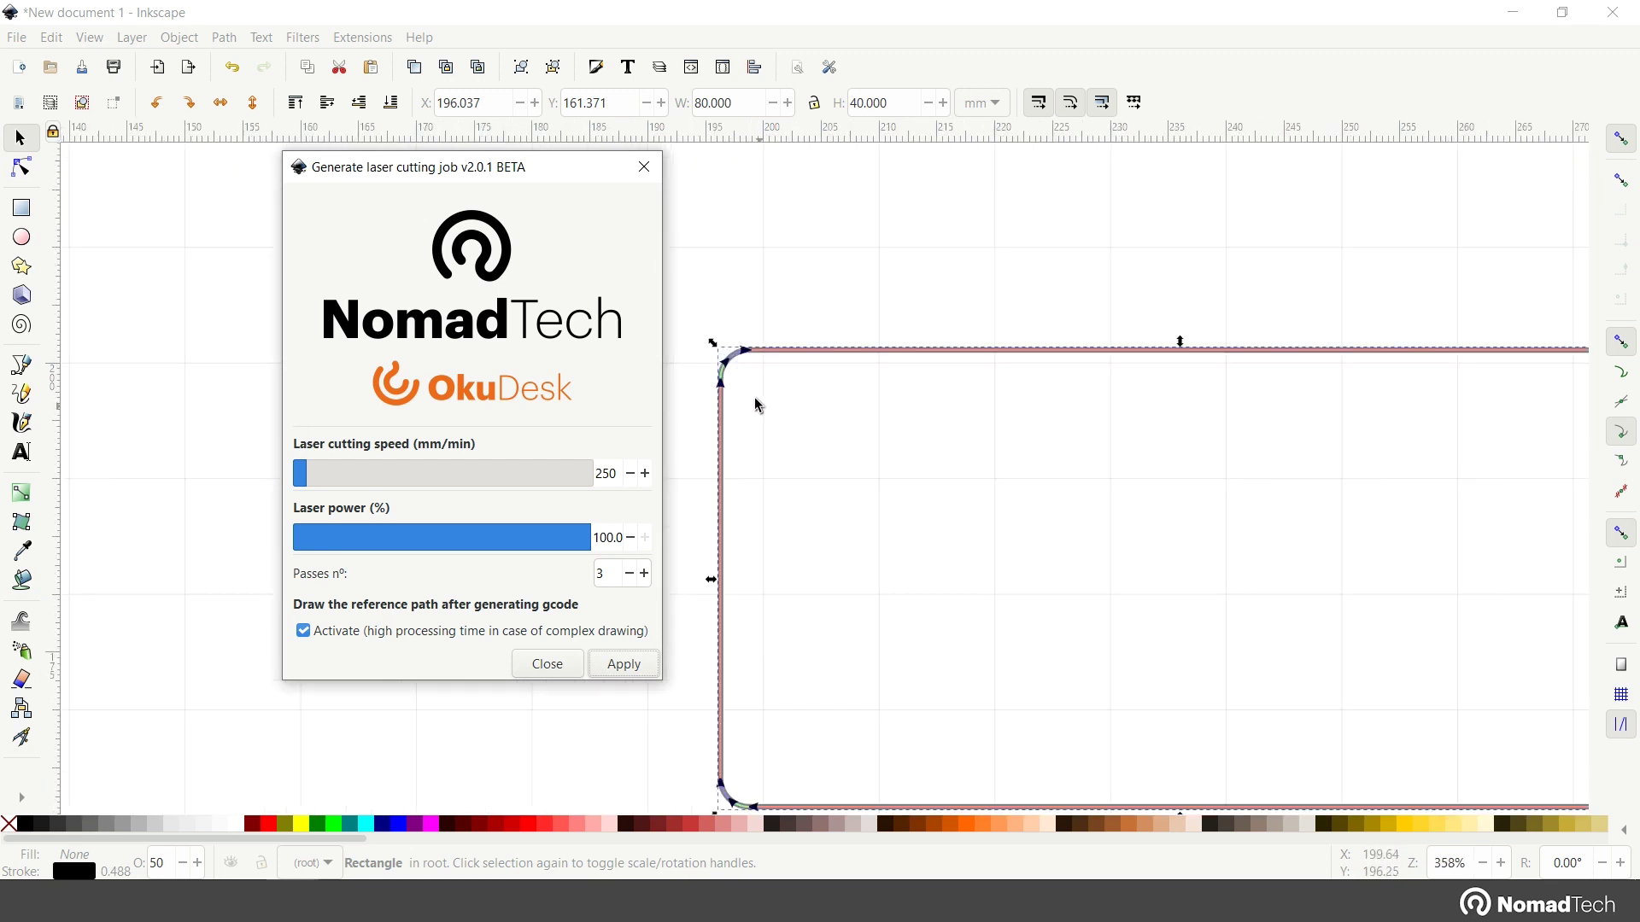
scroll(871, 472, "down", 2)
scroll(1083, 545, "right", 5)
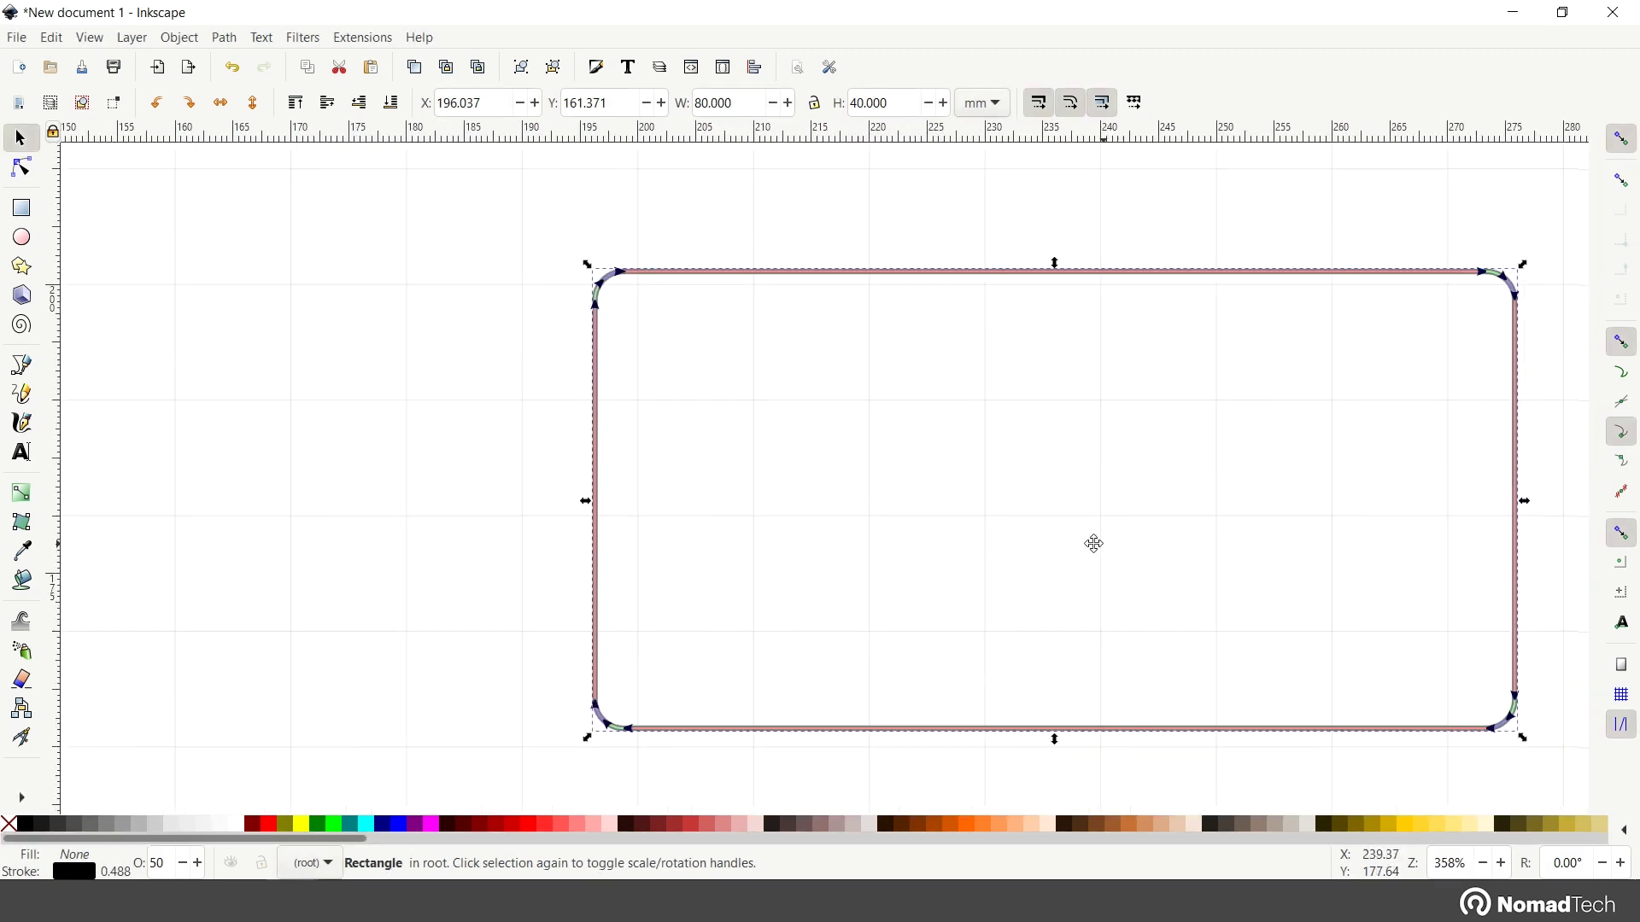
left_click(855, 520)
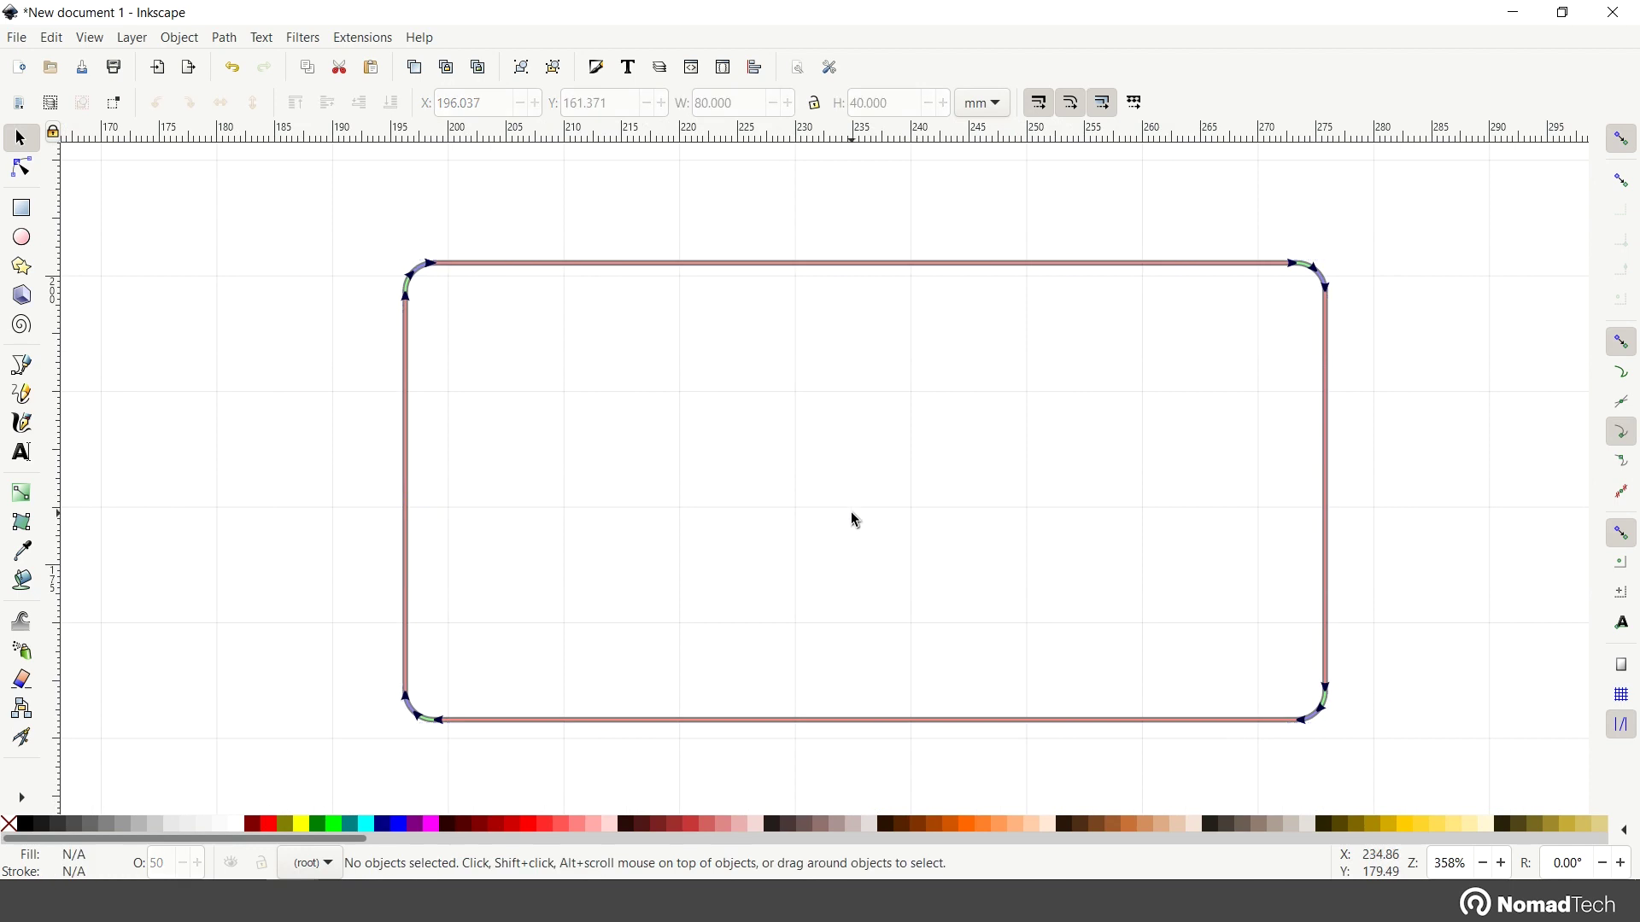
left_click(413, 282)
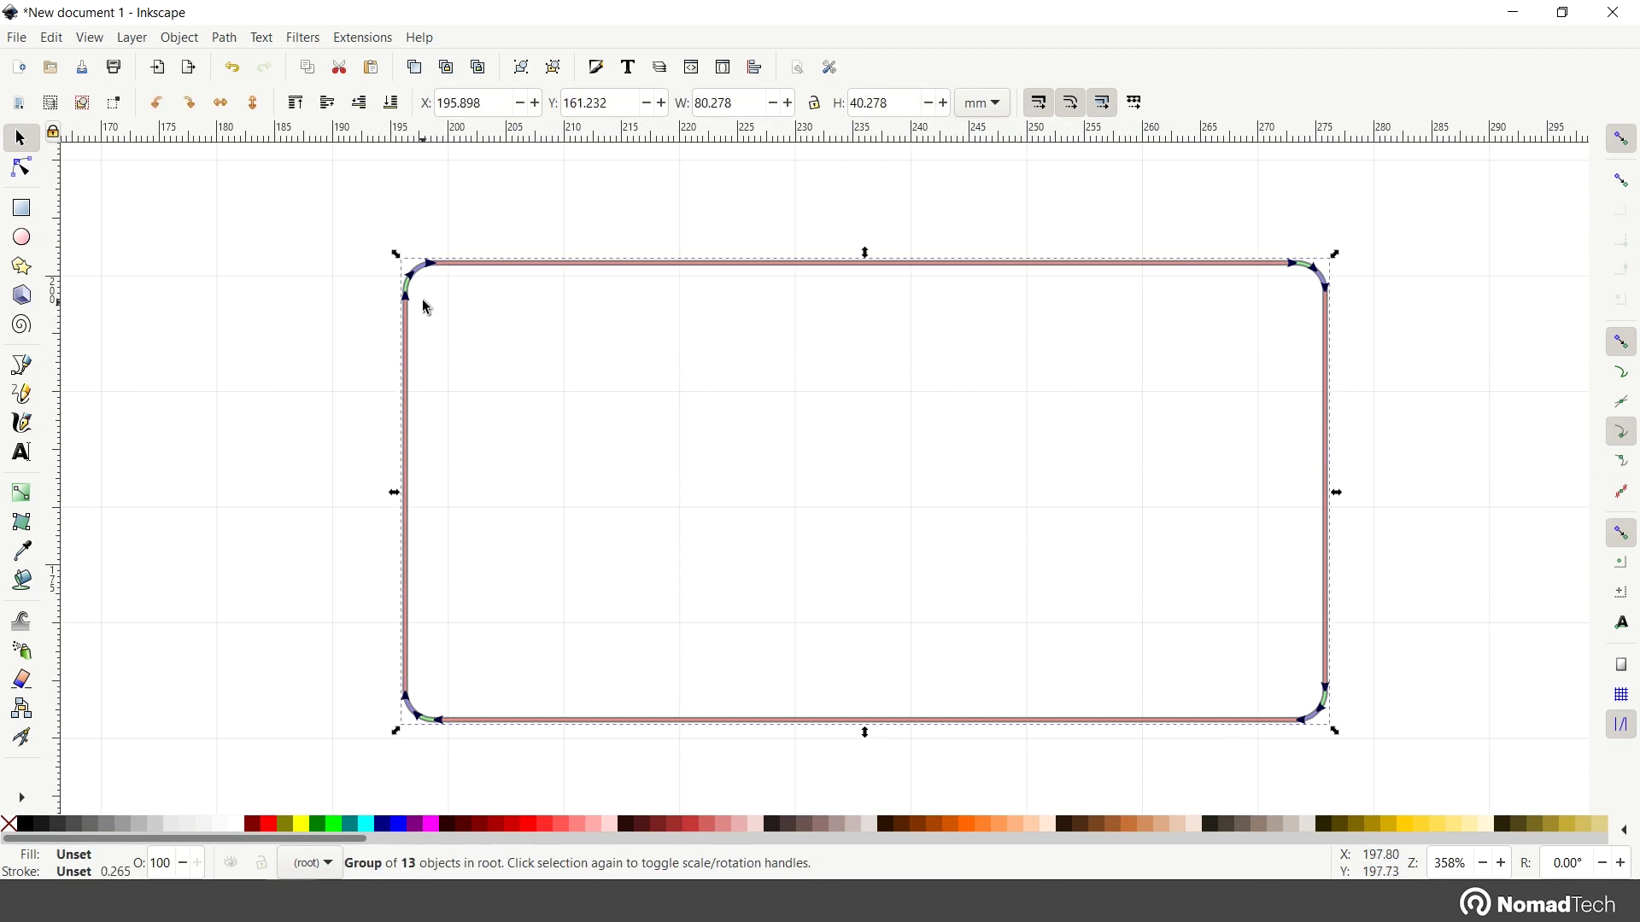
left_click_drag(421, 282, 301, 224)
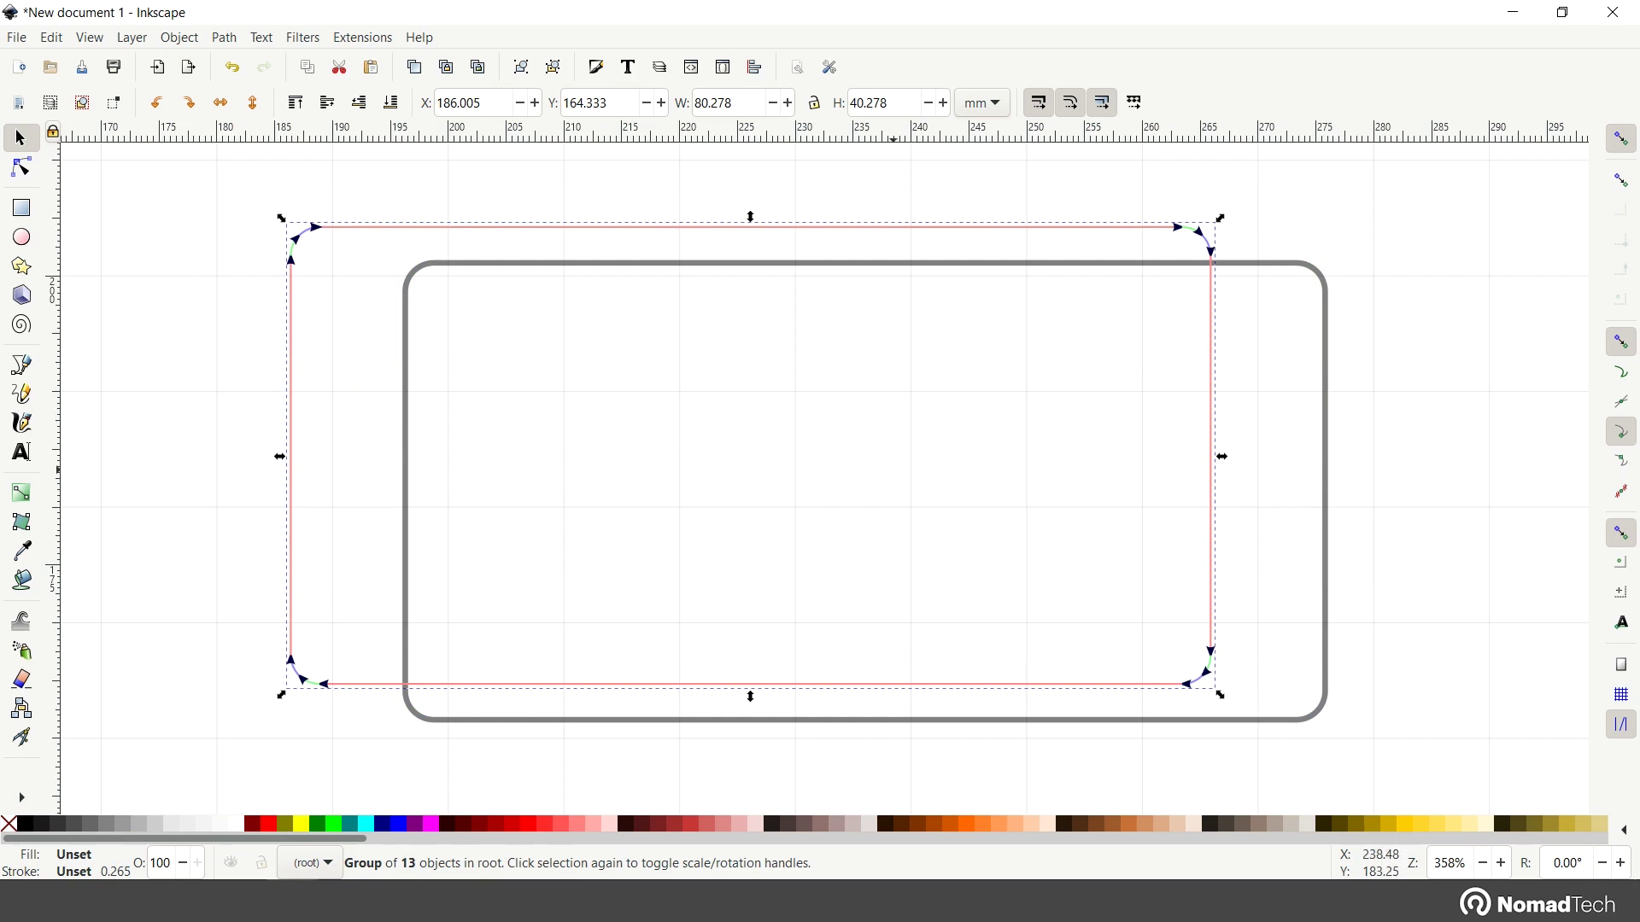
left_click(894, 476)
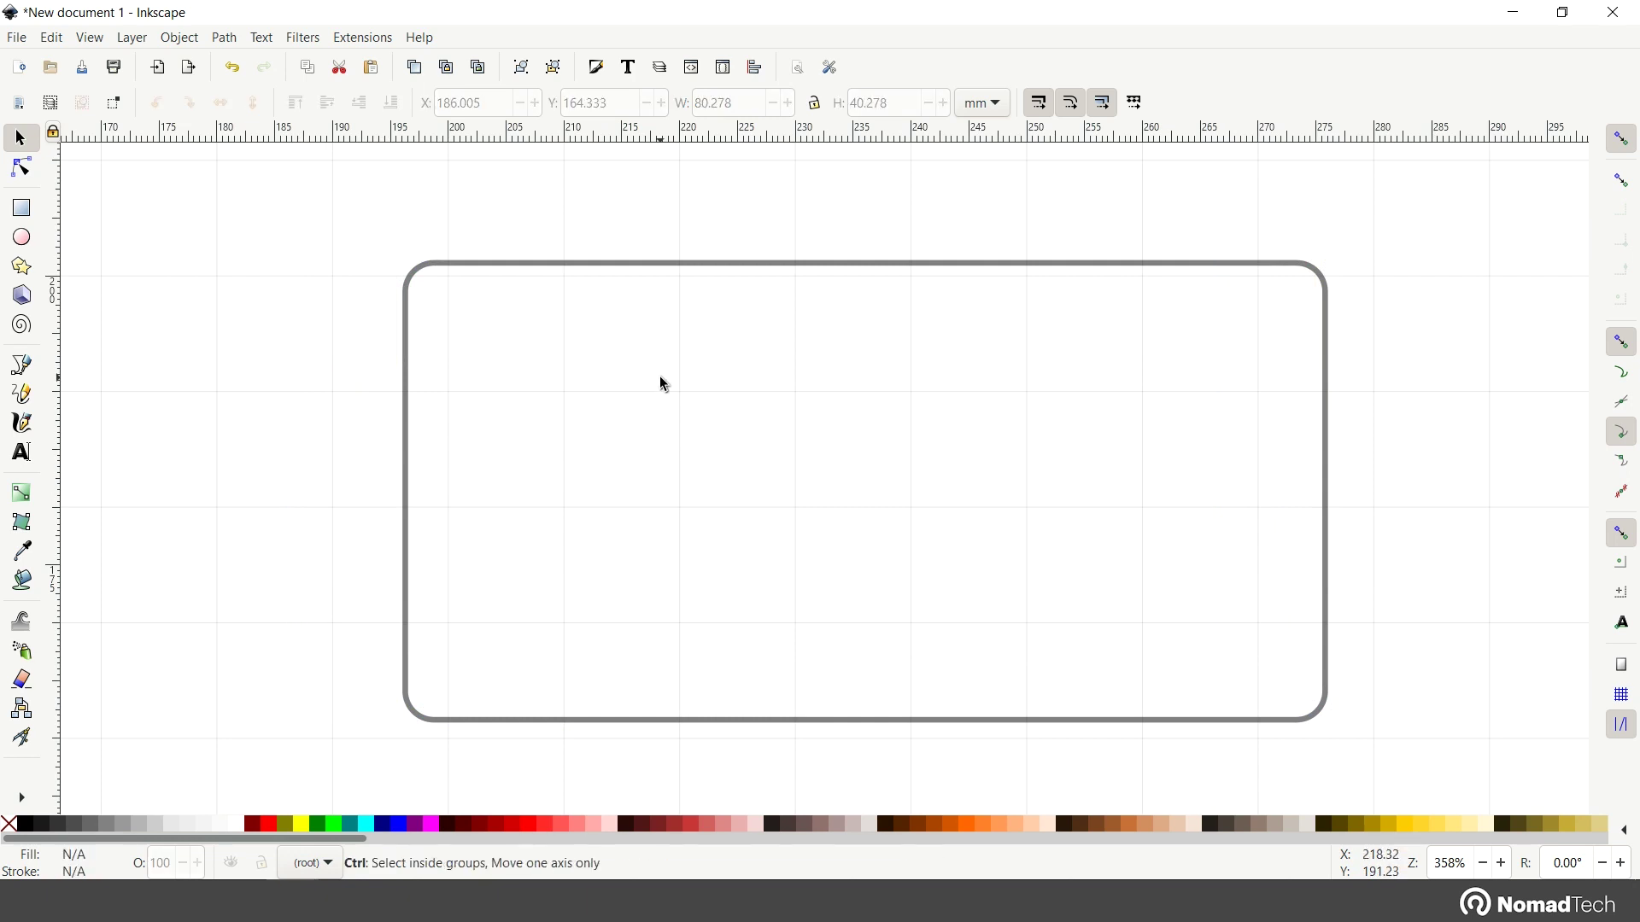
Step: Delete the 80 × 40 mm rectangle, then switch over to the balancing-bird PDF
scroll(665, 384, "down", 6)
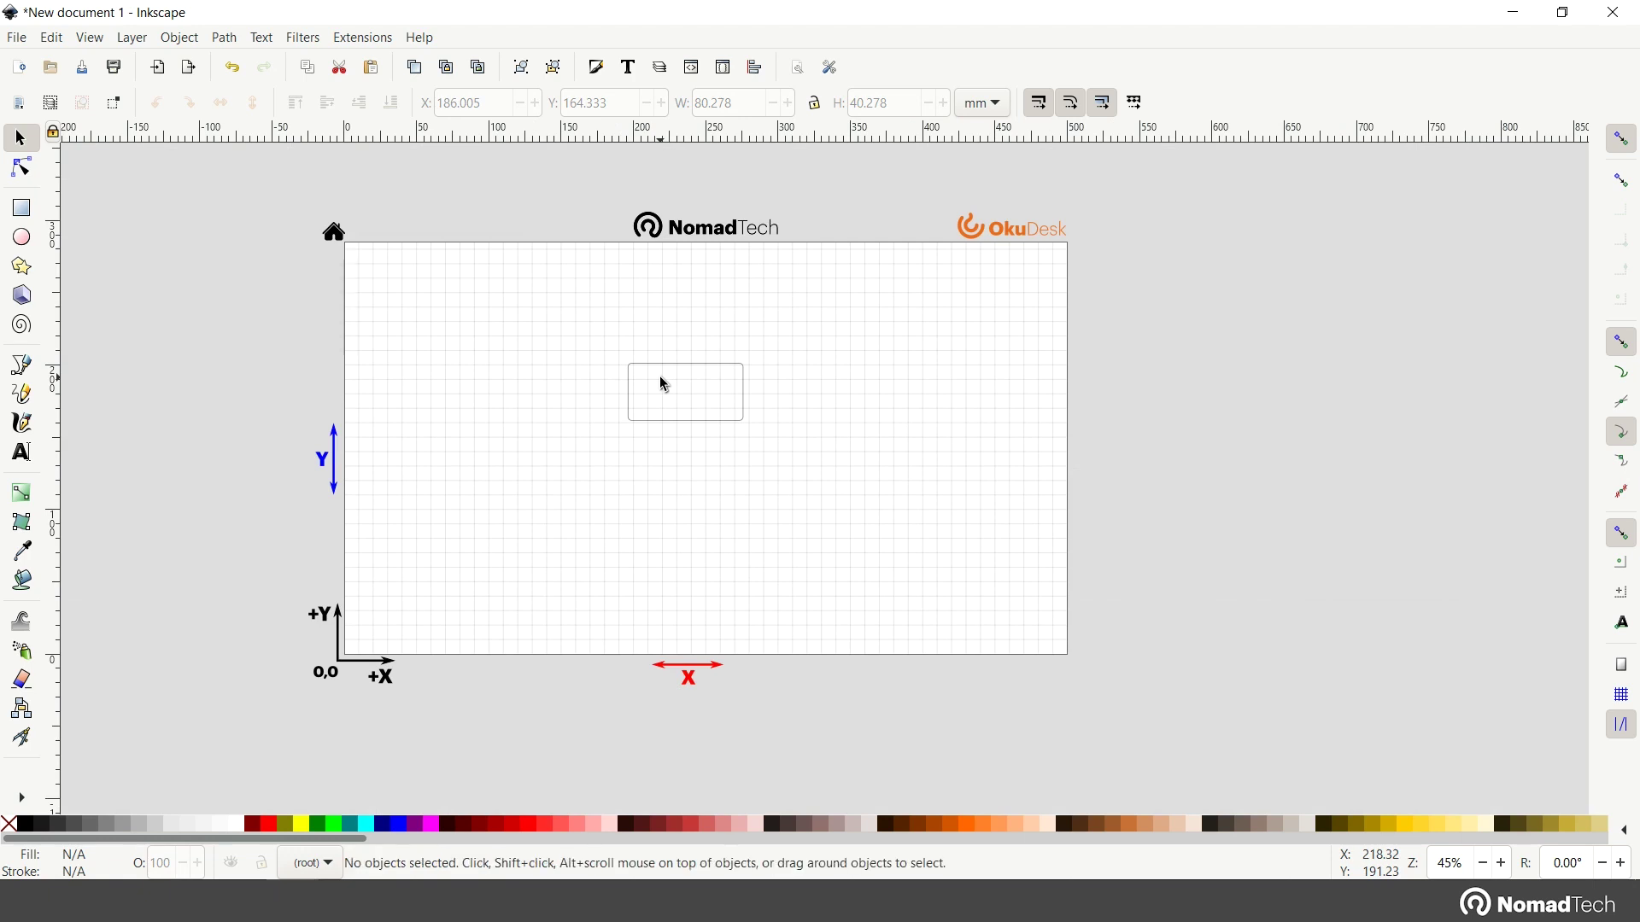
scroll(664, 384, "up", 2)
scroll(665, 385, "down", 2)
left_click_drag(662, 381, 768, 414)
key("Delete")
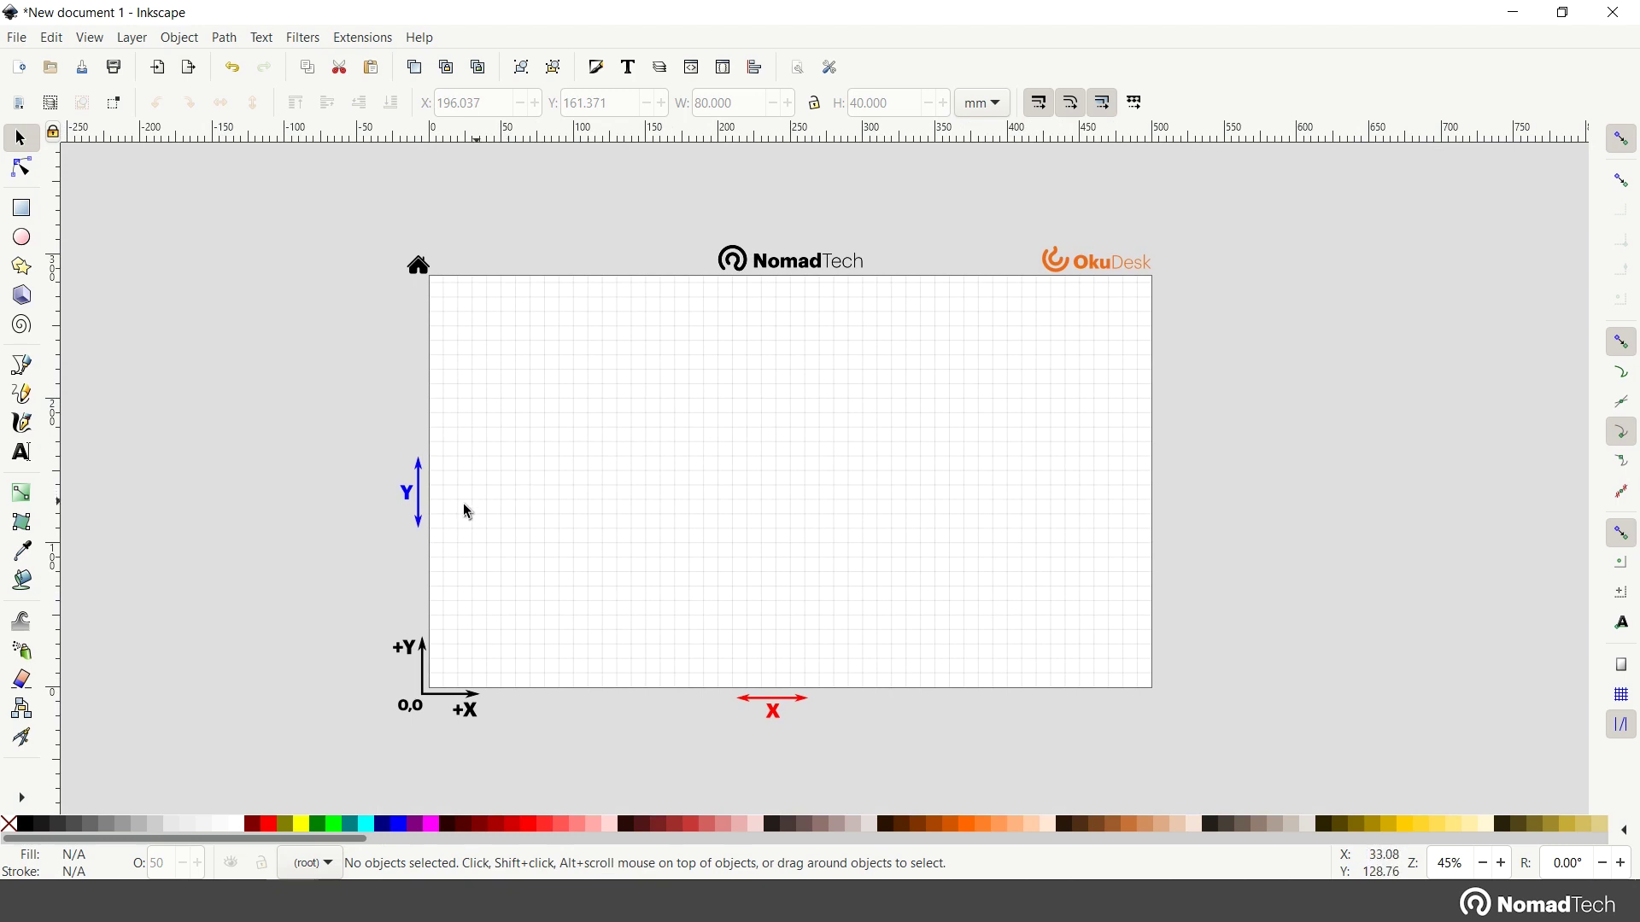
key("alt+Tab")
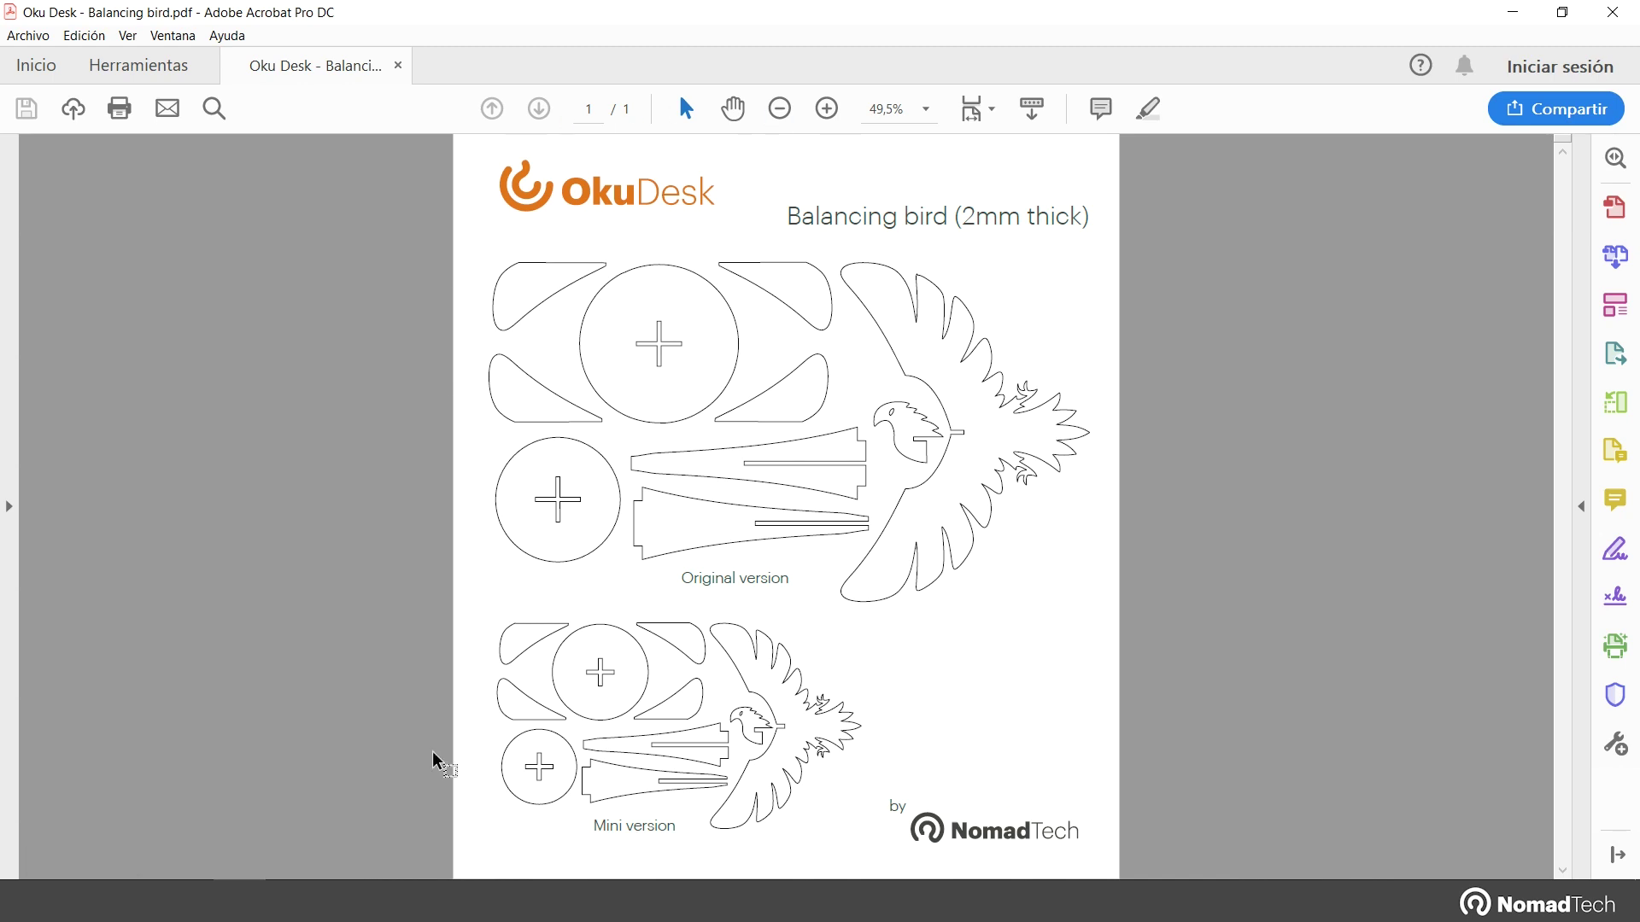
left_click(292, 901)
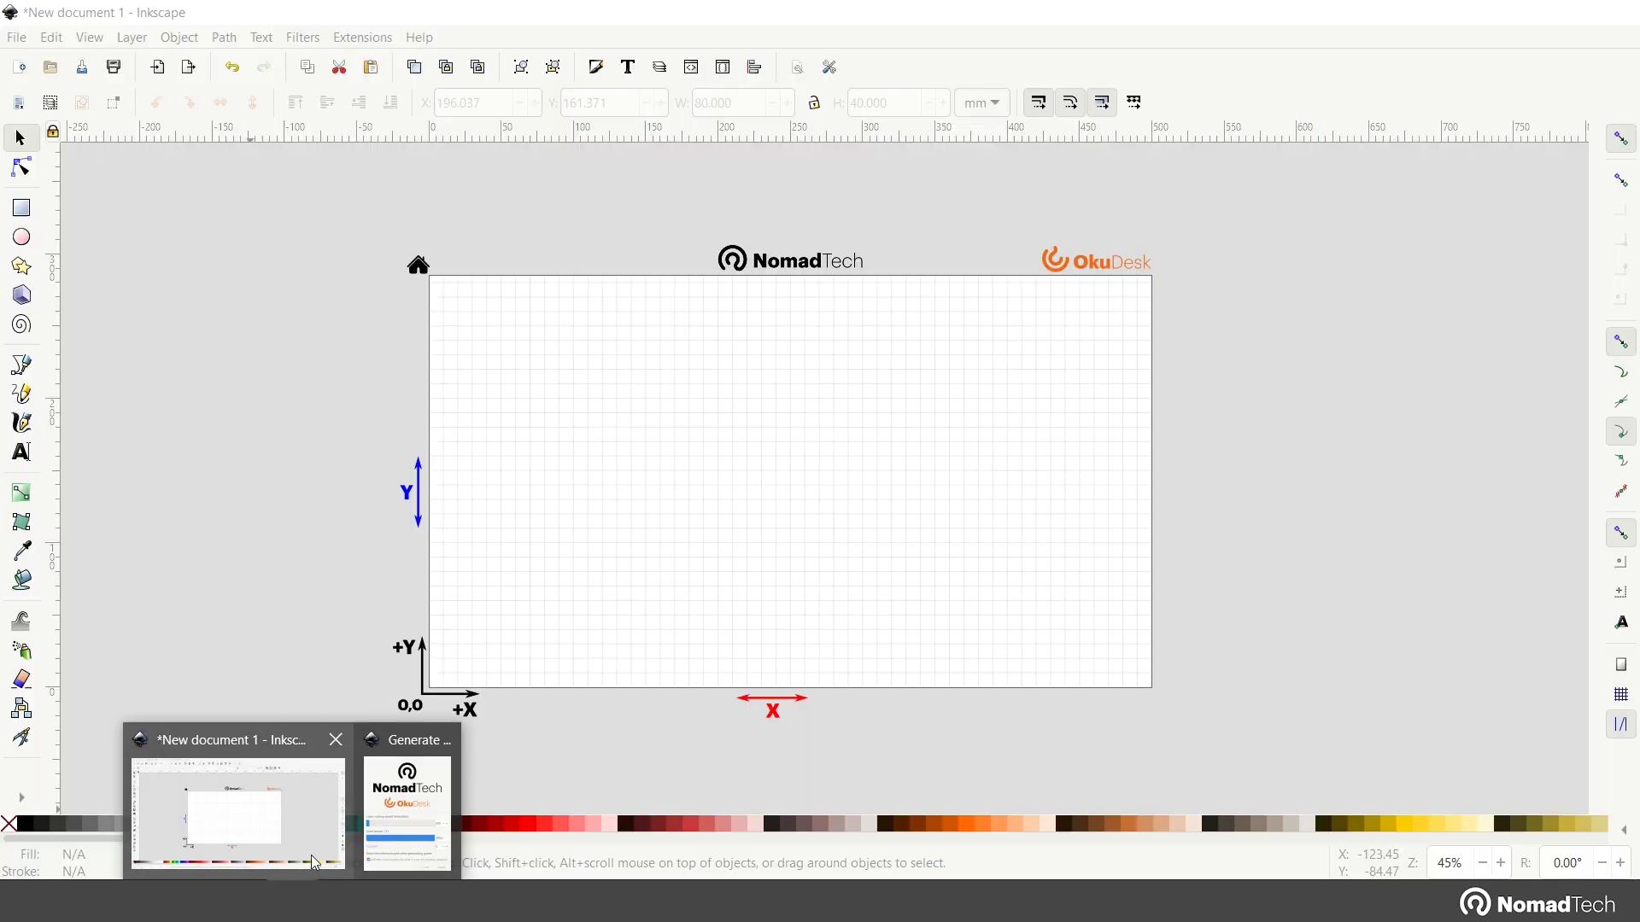
Step: Import Oku Desk - Balancing bird.pdf, keeping the All Inkscape Files type filter
left_click(315, 864)
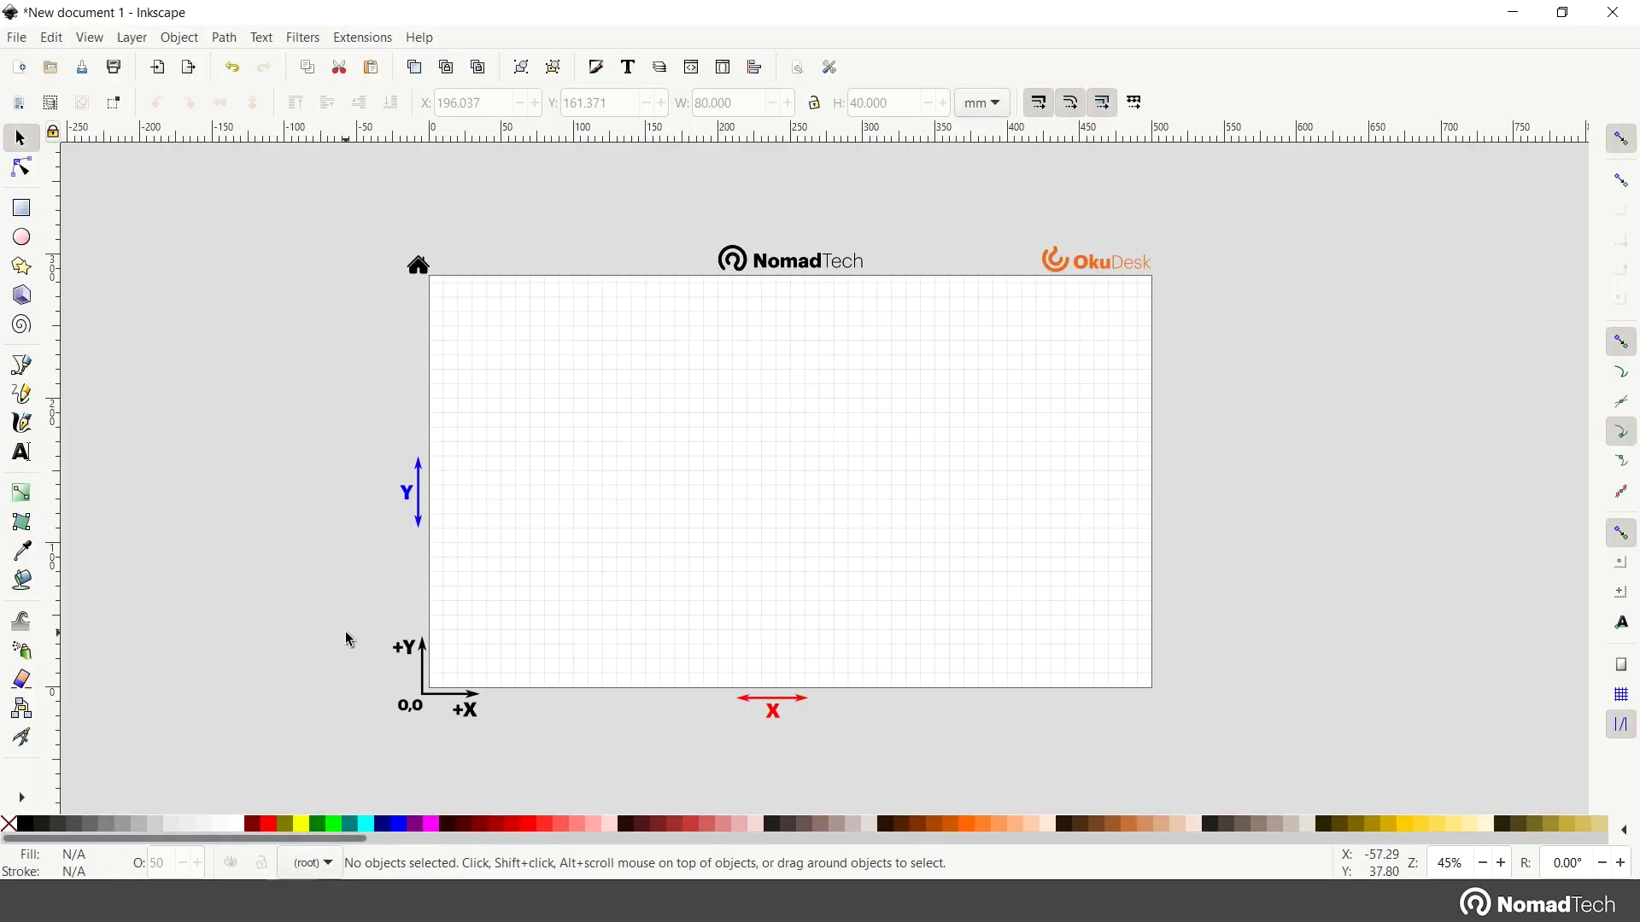
left_click(17, 38)
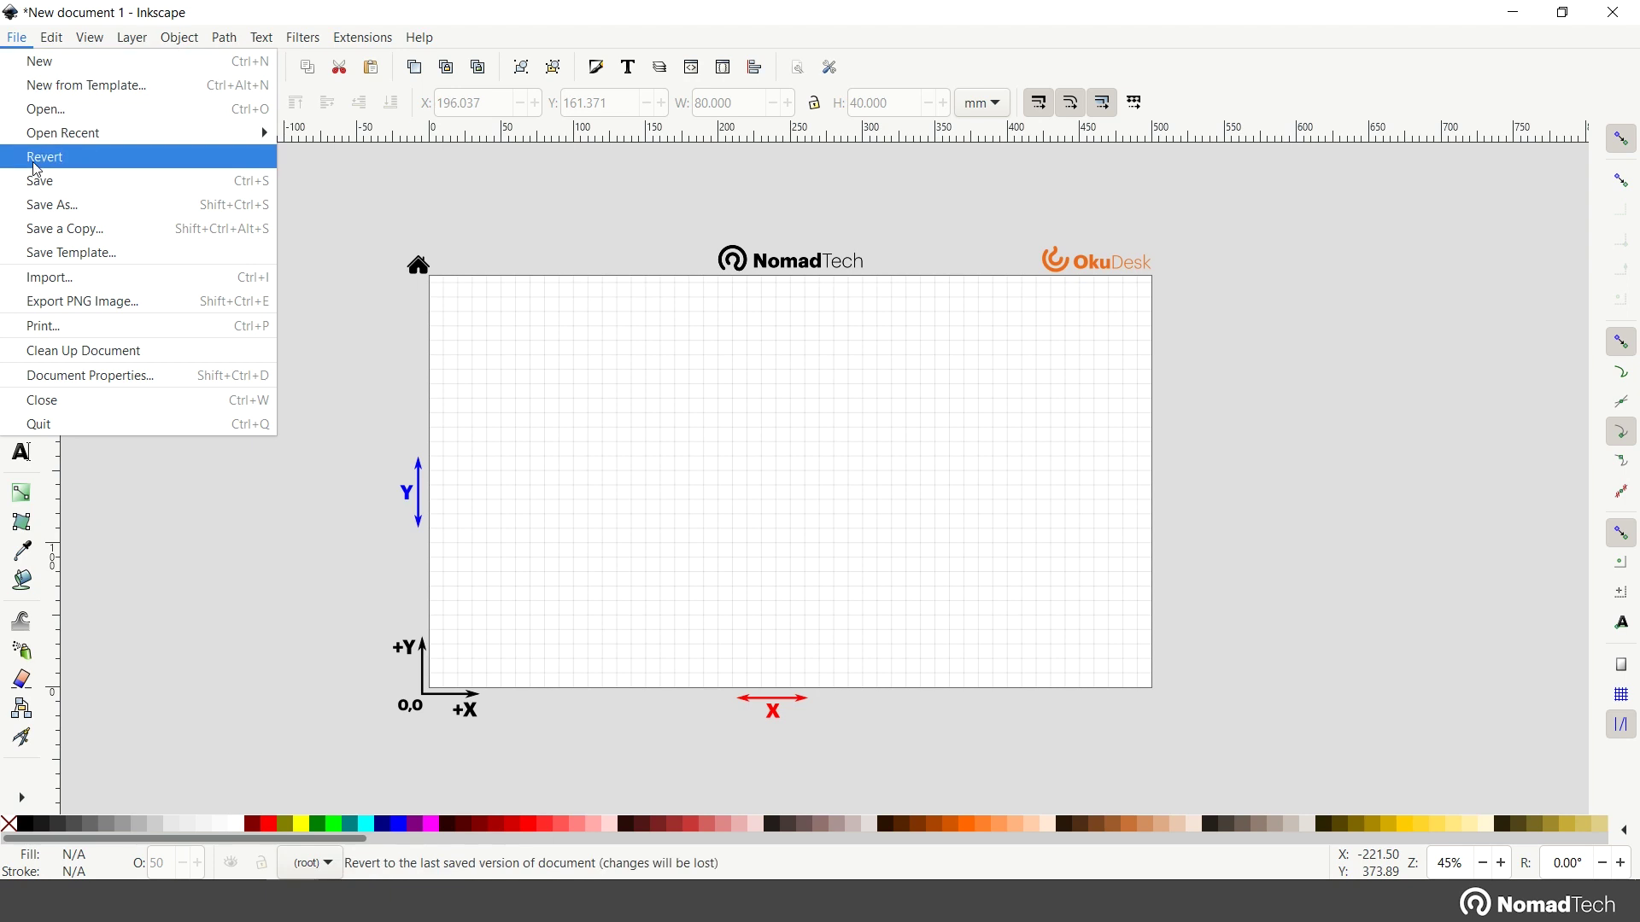
left_click(66, 277)
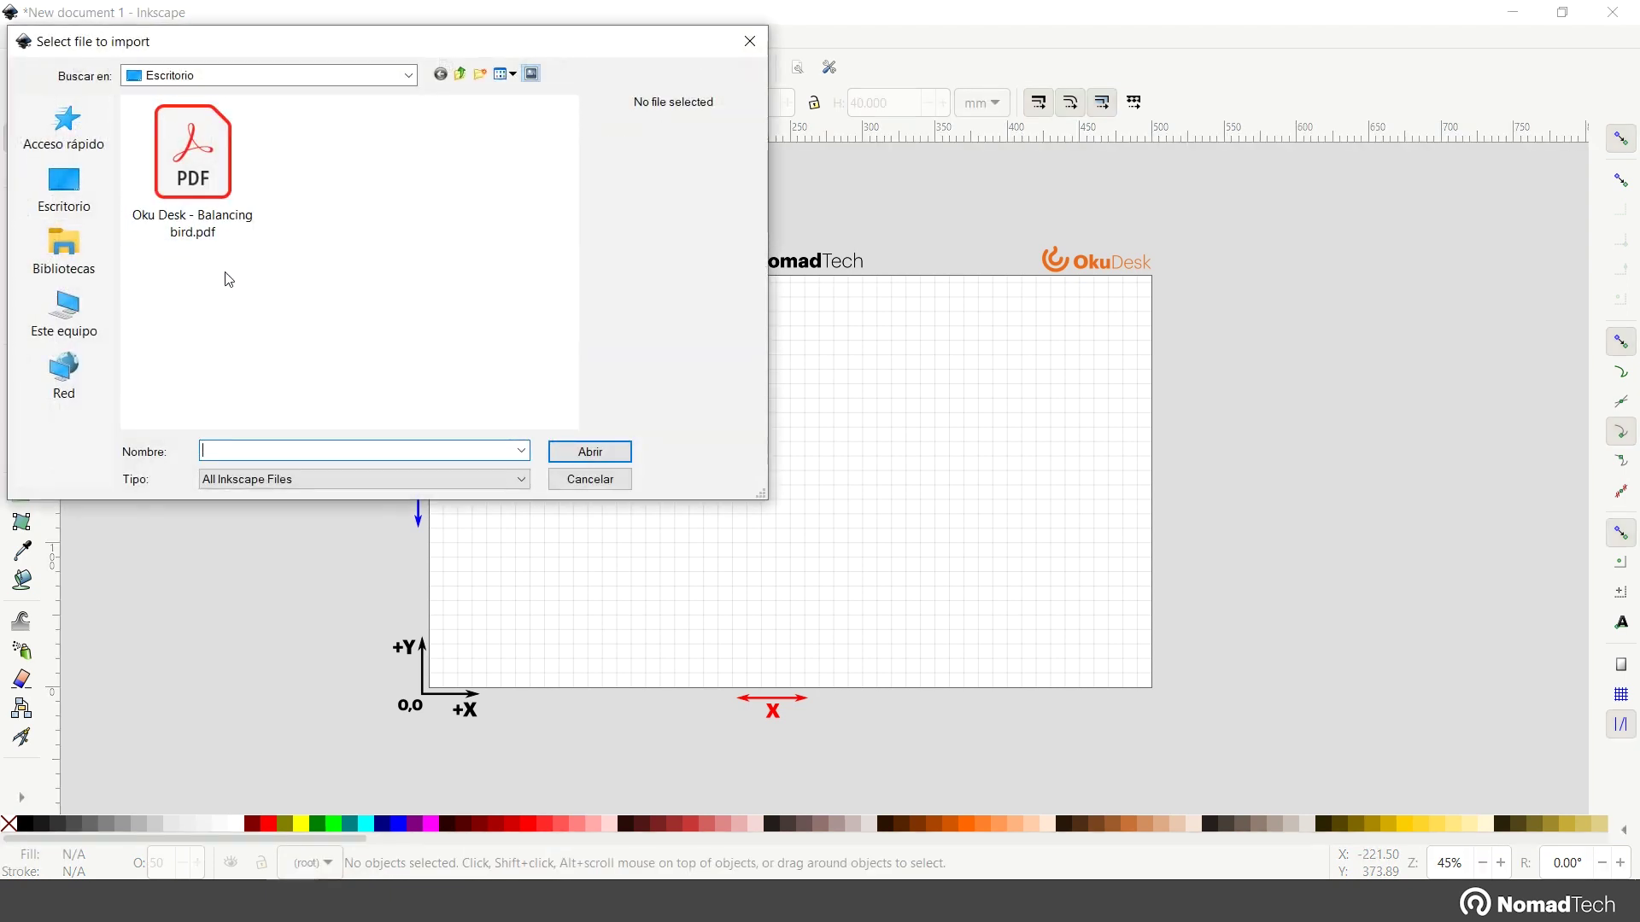
left_click(191, 179)
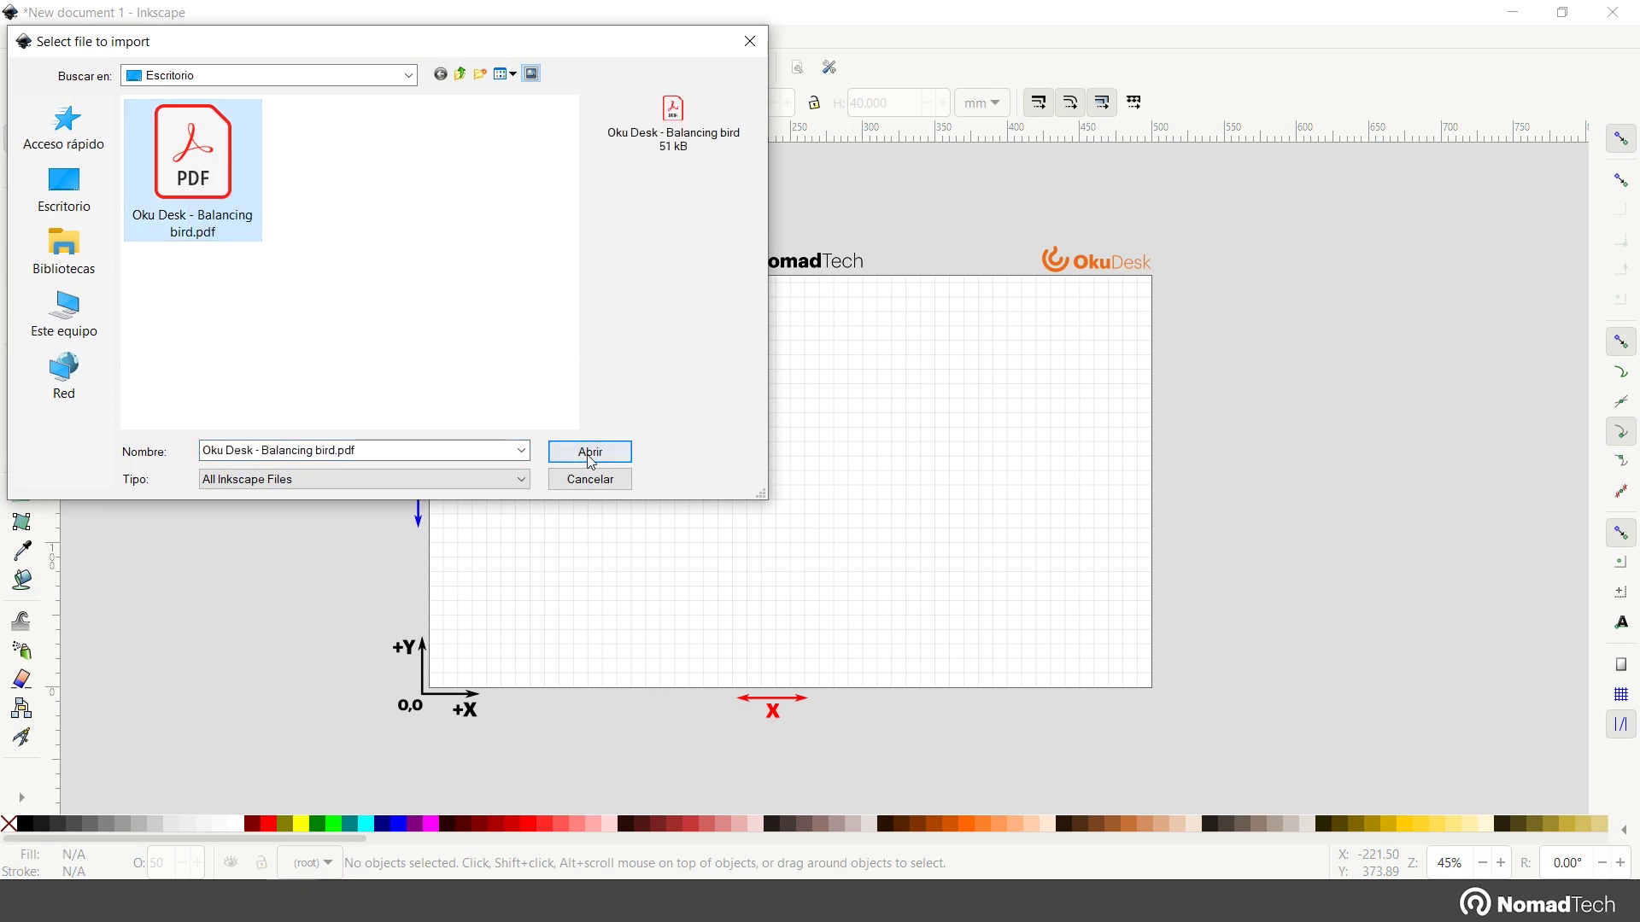
left_click(522, 481)
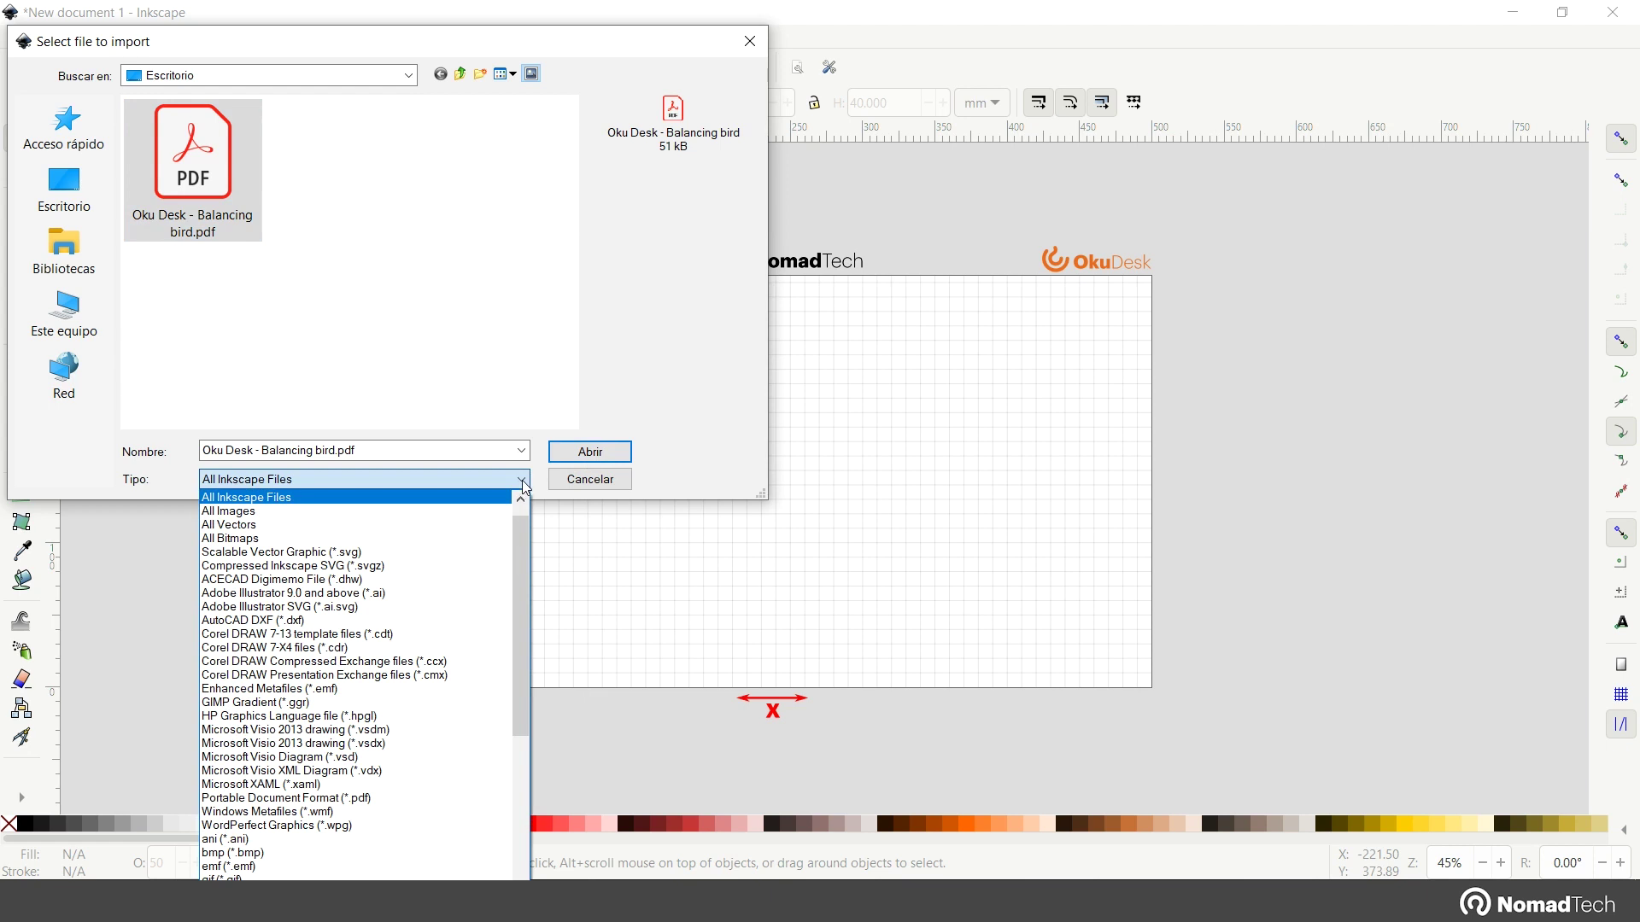
left_click(524, 487)
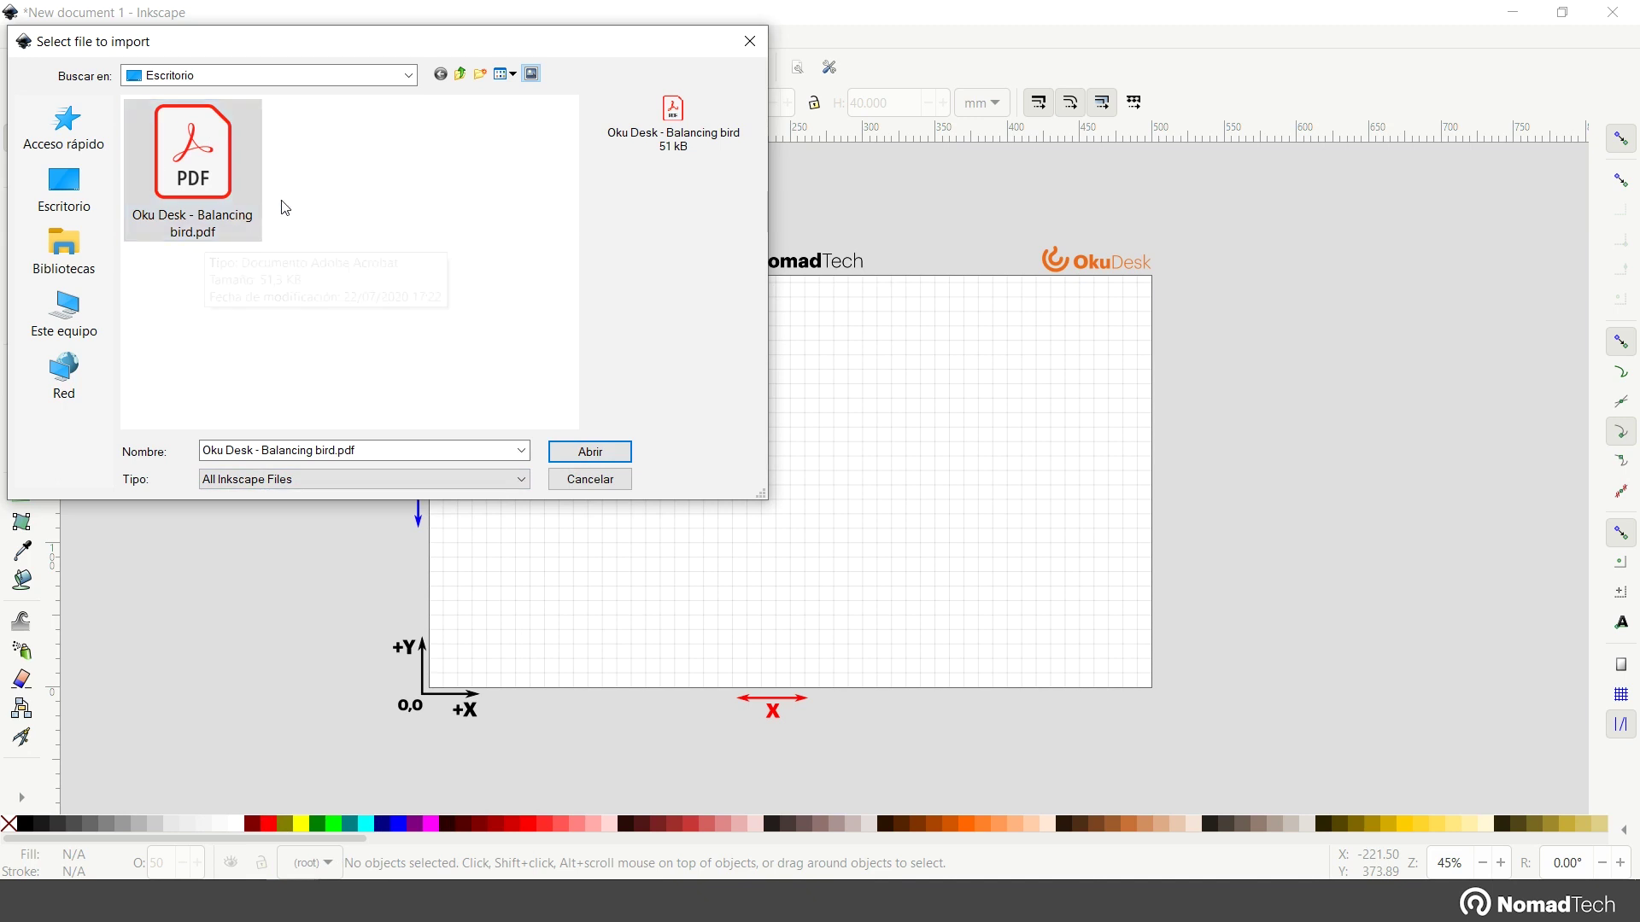
left_click(586, 454)
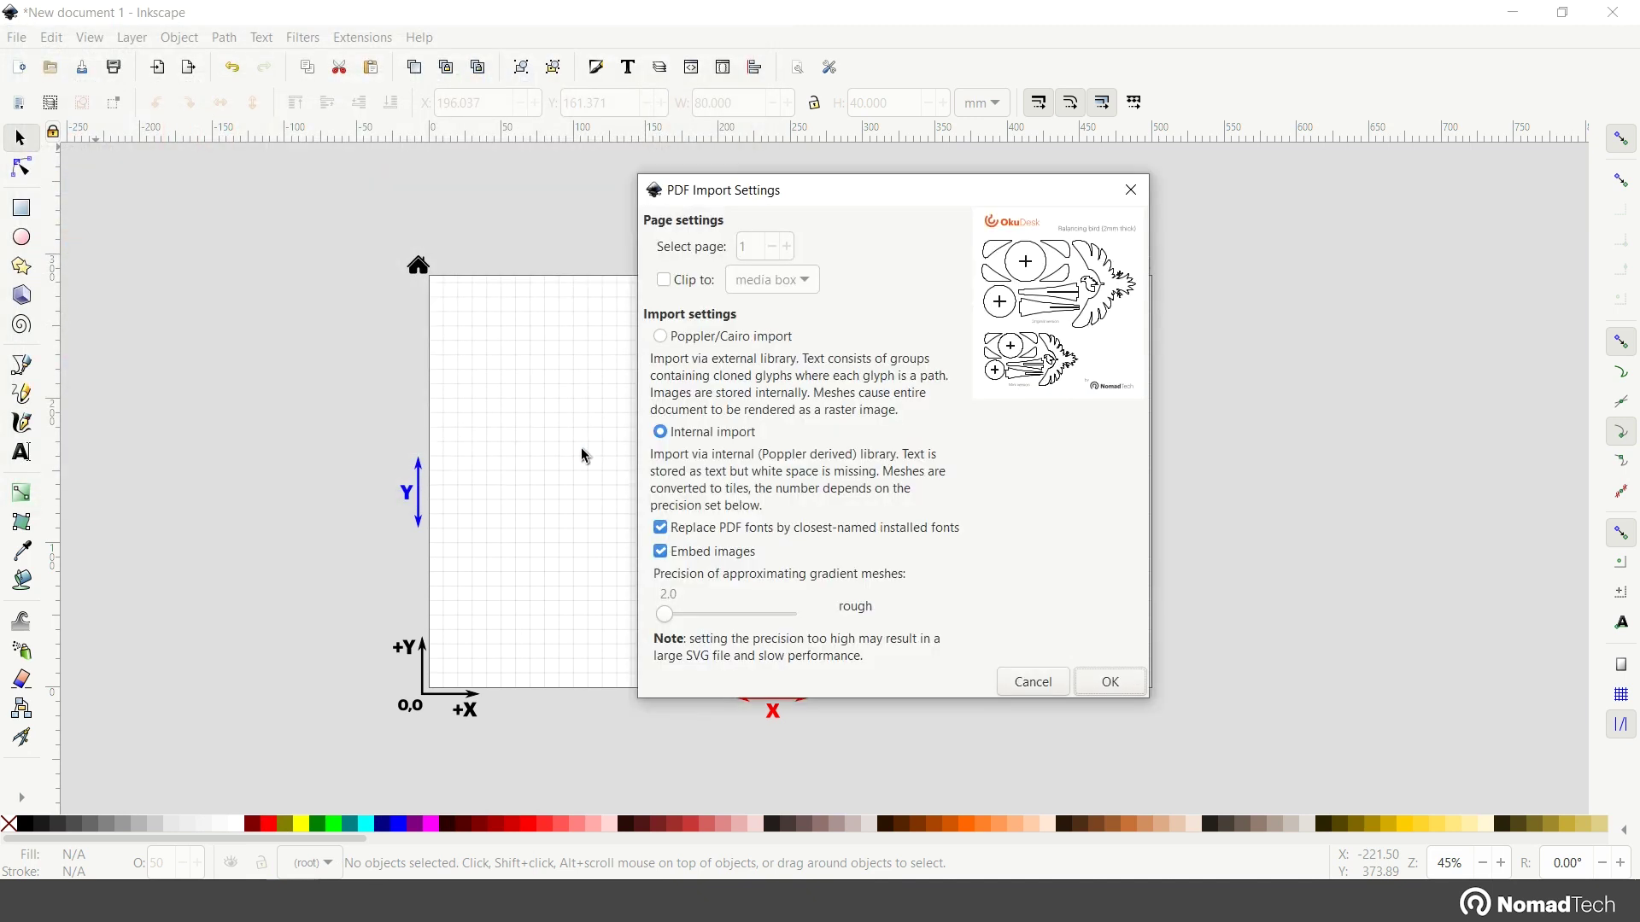
Step: Accept the PDF import settings and drag the bird artwork onto the page centre
left_click(1099, 692)
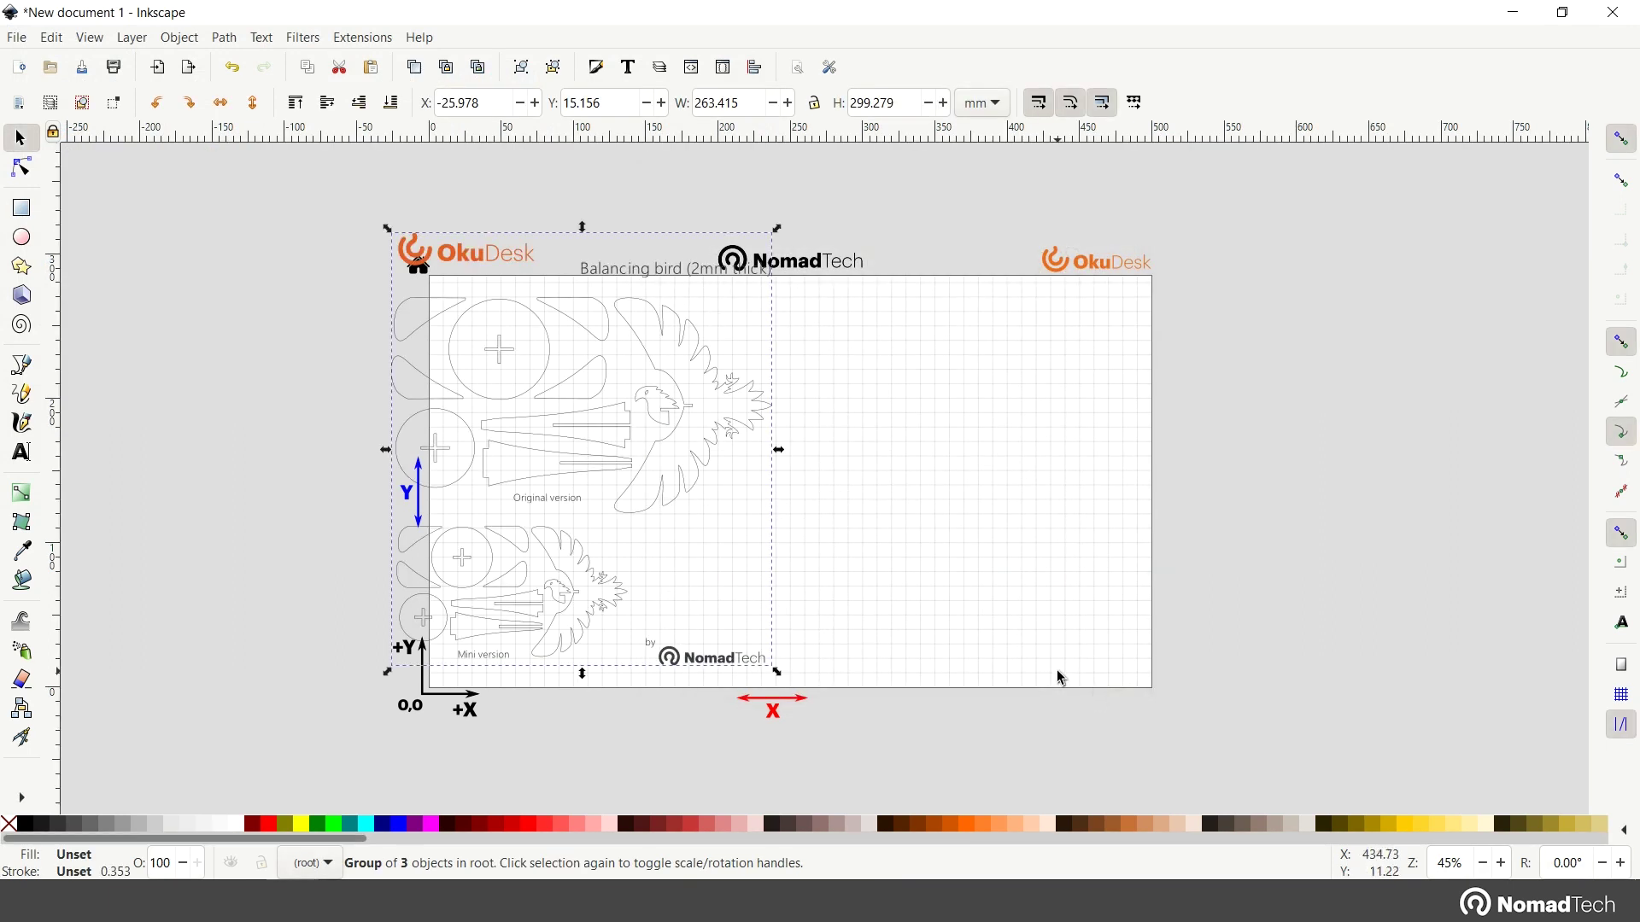
left_click_drag(681, 415, 885, 450)
scroll(884, 451, "up", 1)
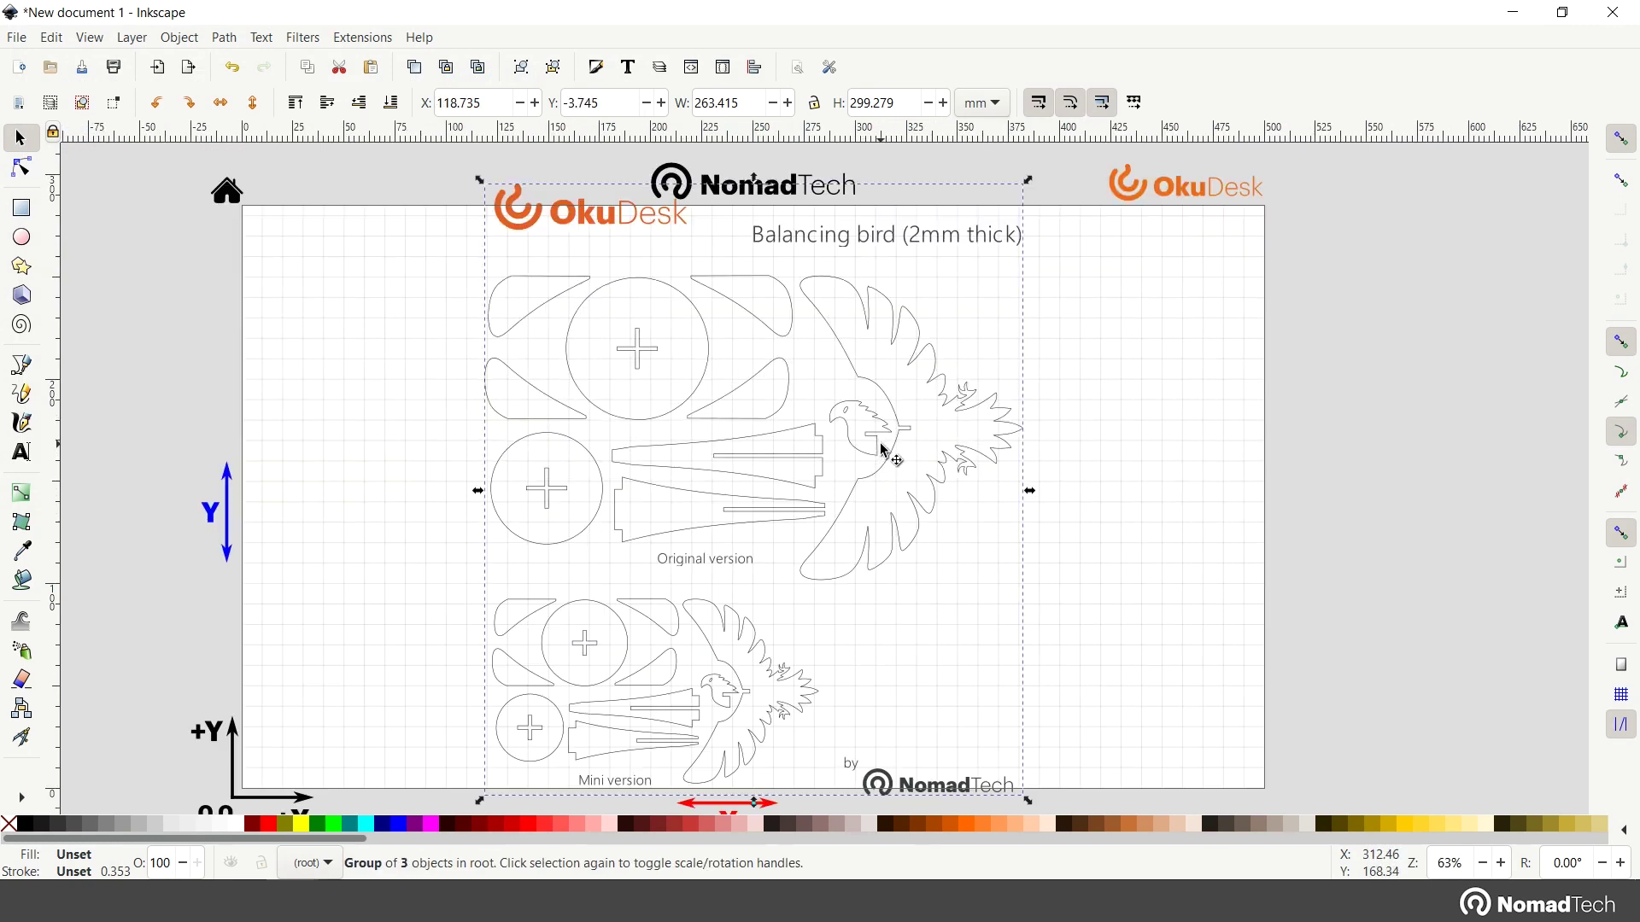
left_click_drag(822, 507, 841, 488)
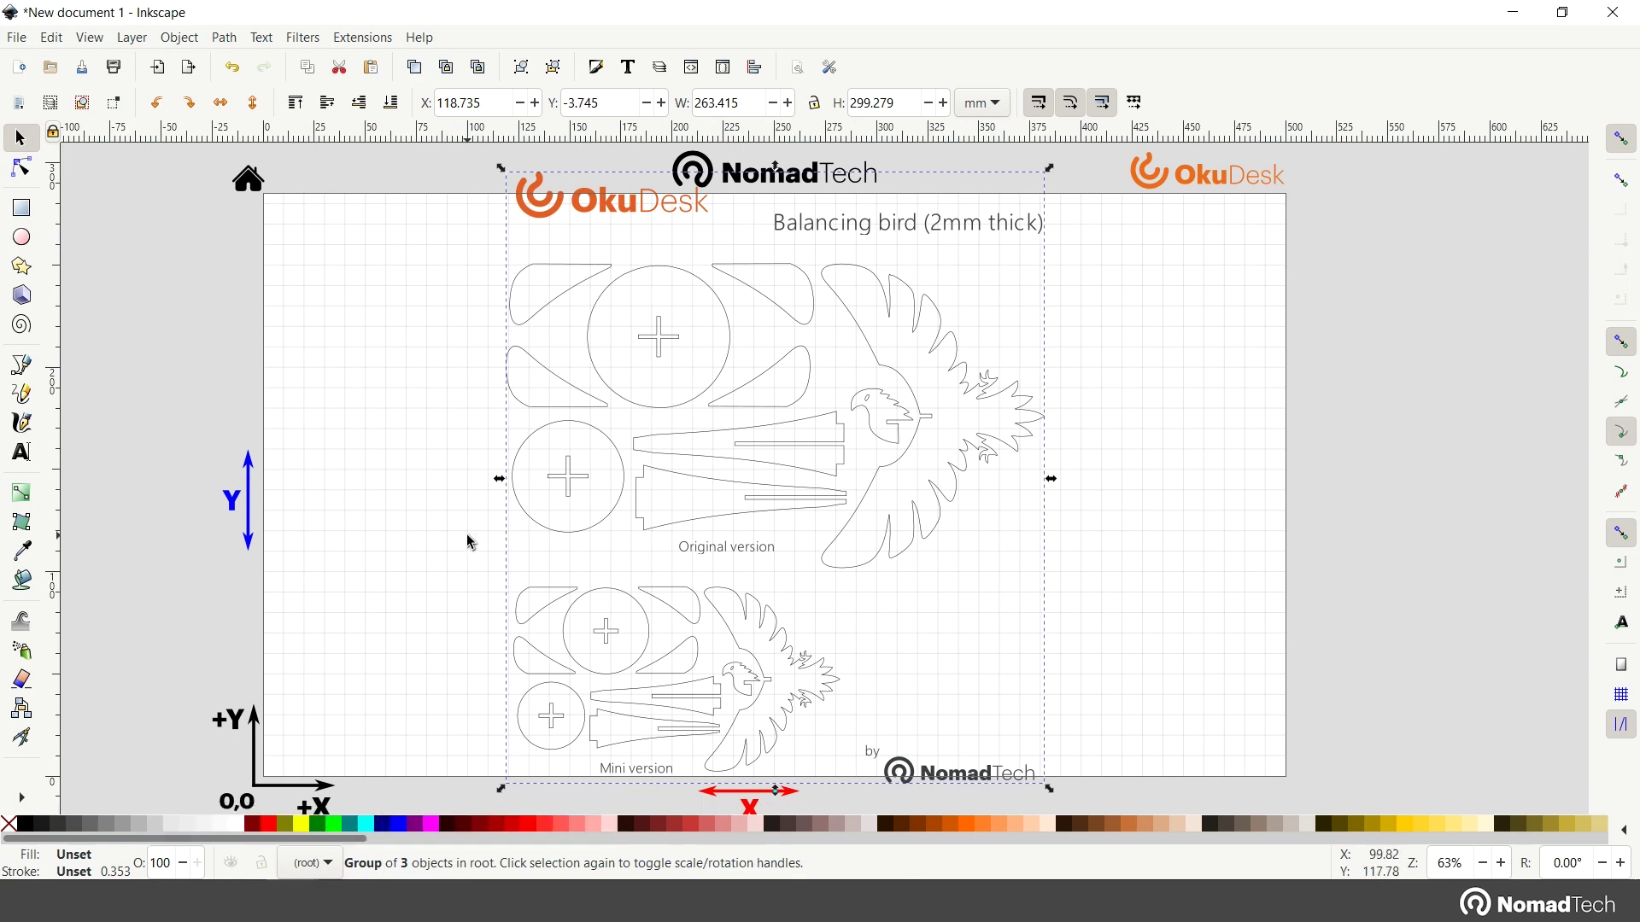
Step: Ungroup the imported balancing-bird group with Object > Ungroup
left_click(179, 39)
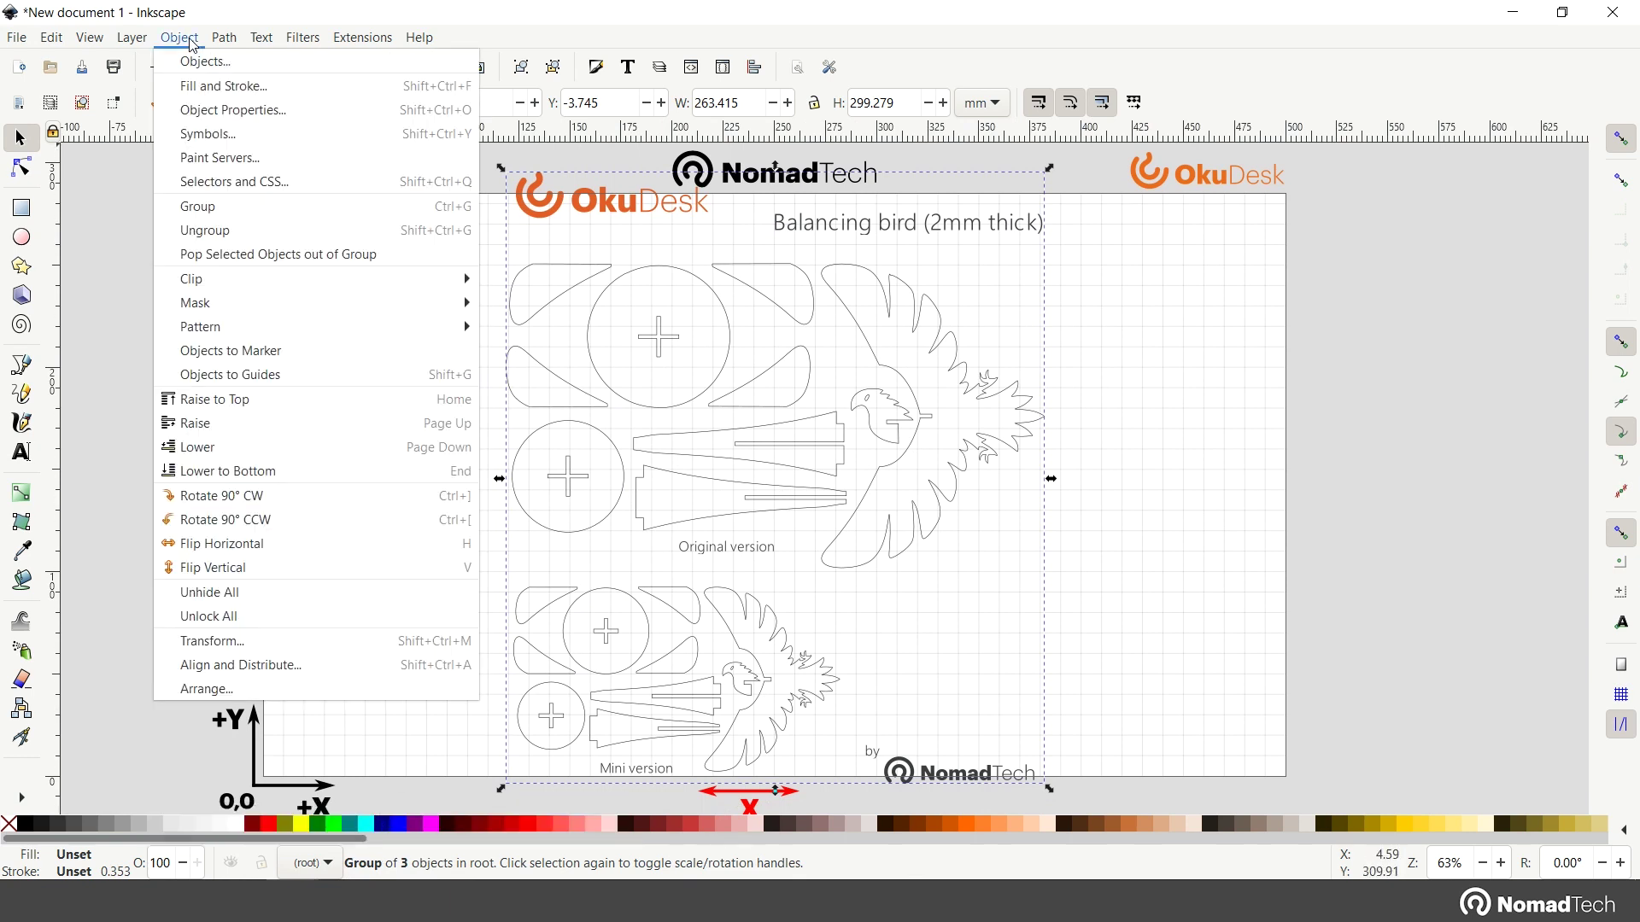
left_click(394, 230)
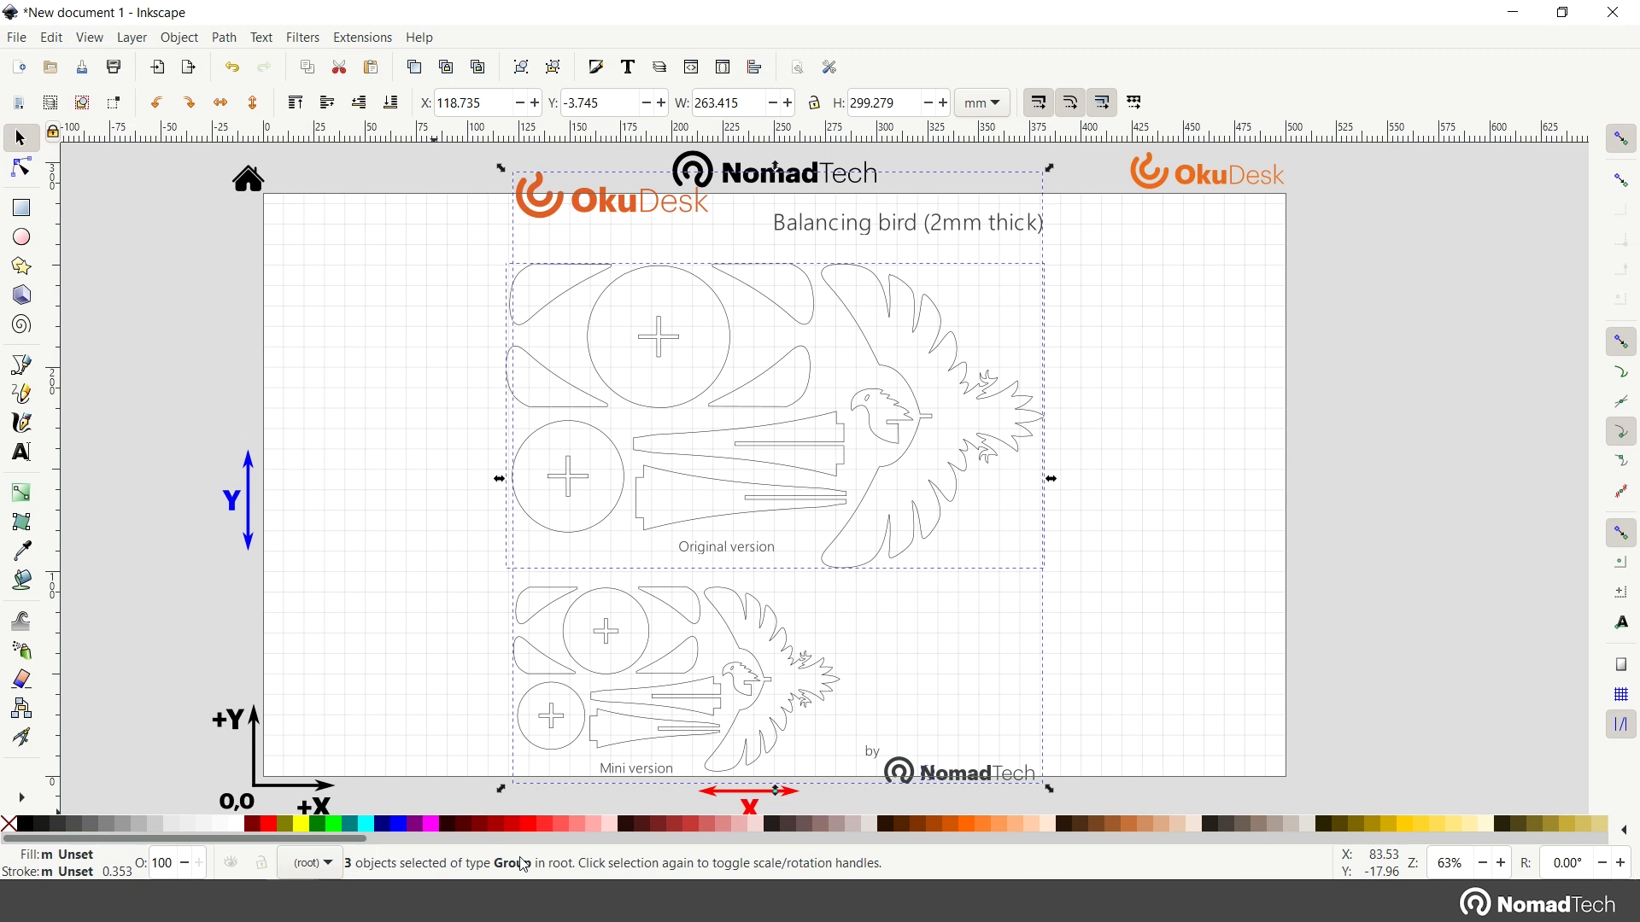
Step: Move the original-size bird parts group to the right side of the page
left_click(447, 396)
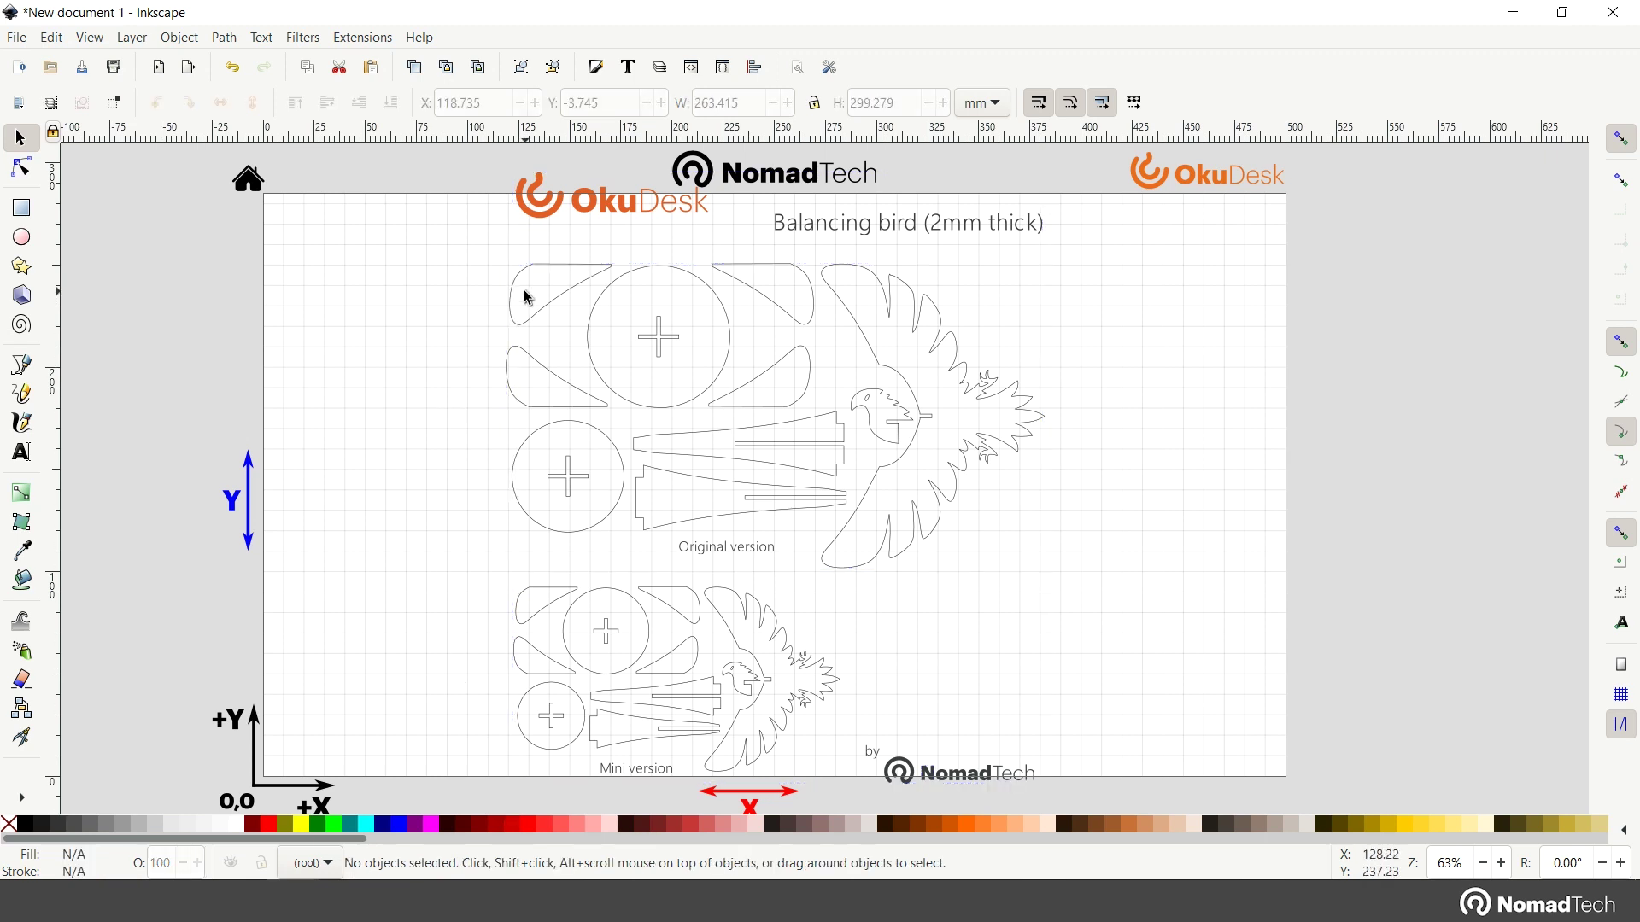
left_click(553, 306)
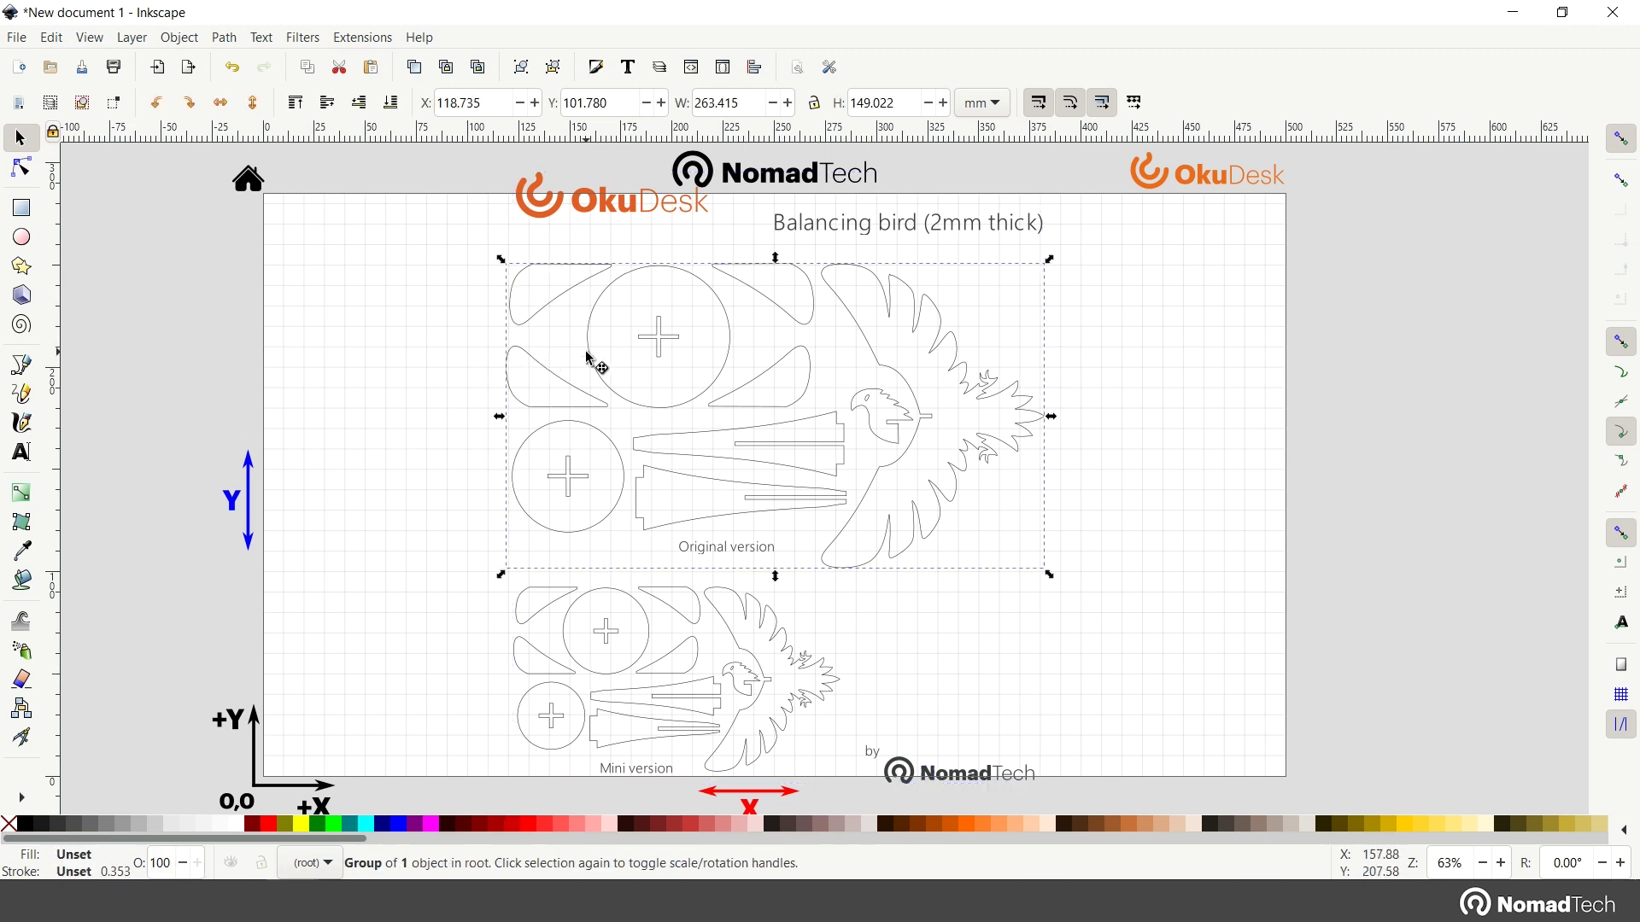
left_click_drag(703, 362, 964, 411)
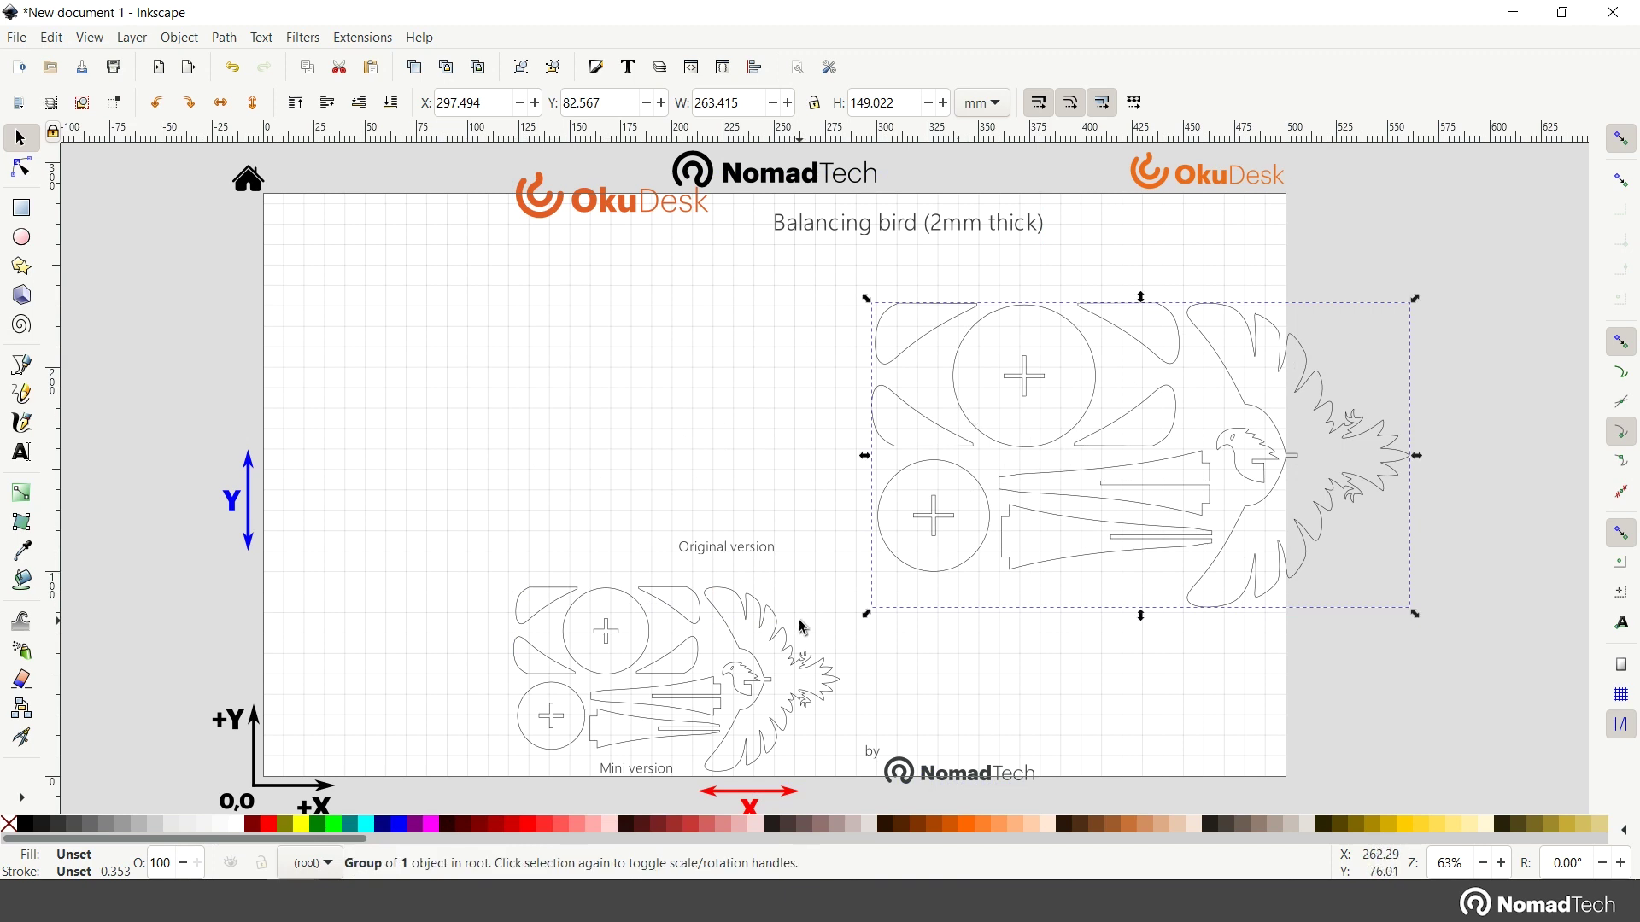
Step: Delete the mini version, logos and captions group, then the leftover N letter
left_click(788, 662)
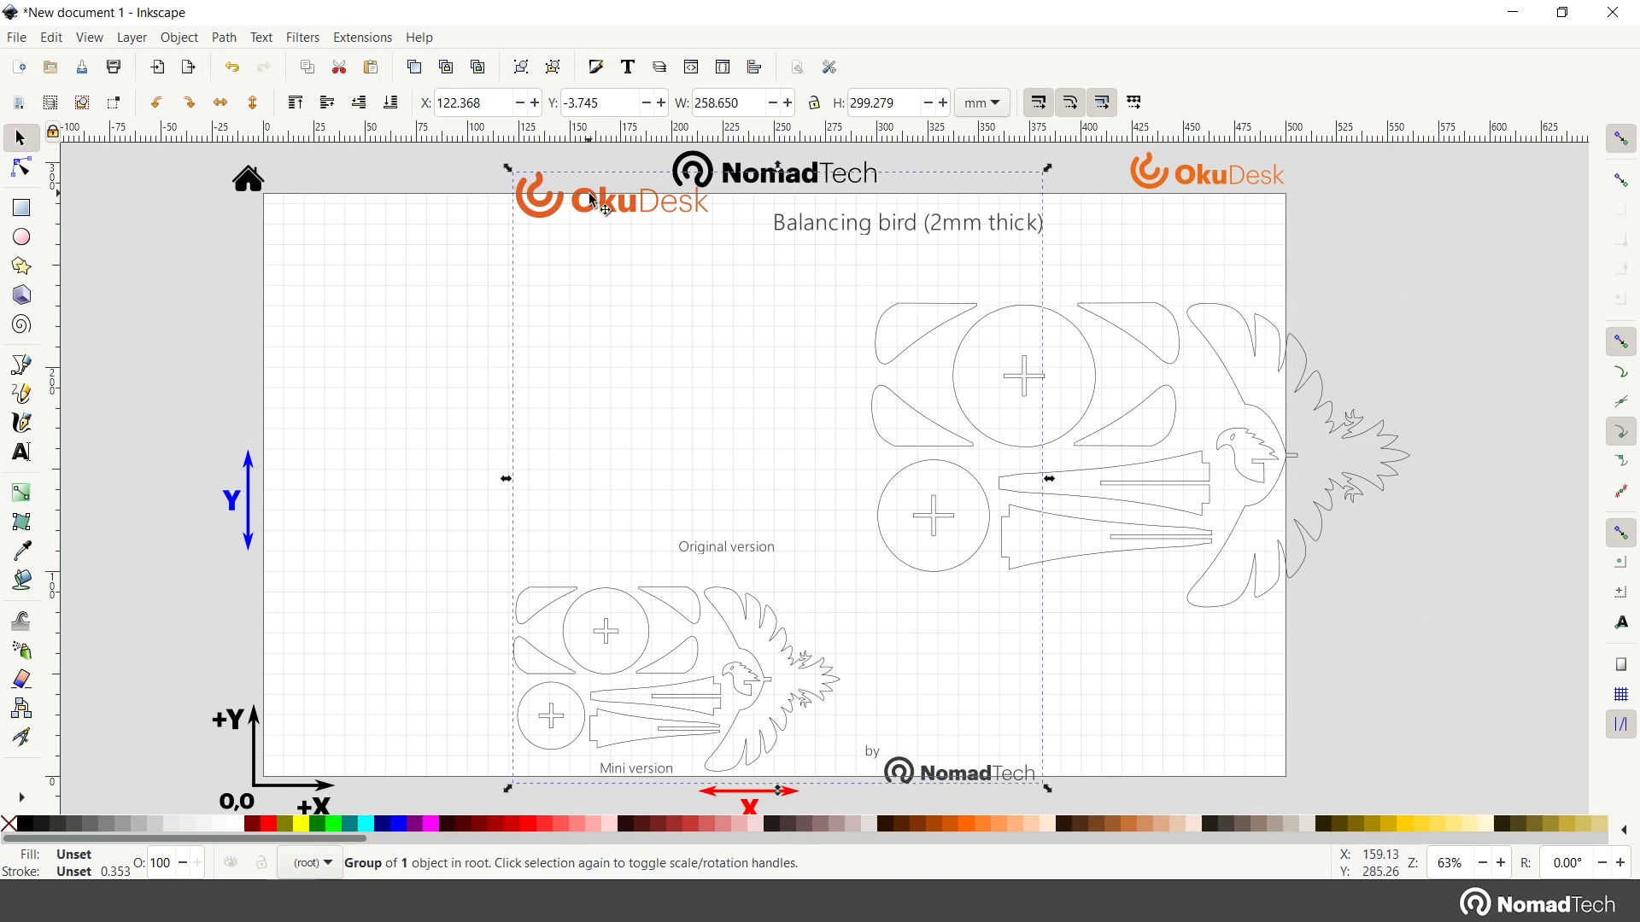
left_click_drag(596, 198, 415, 199)
key("Delete")
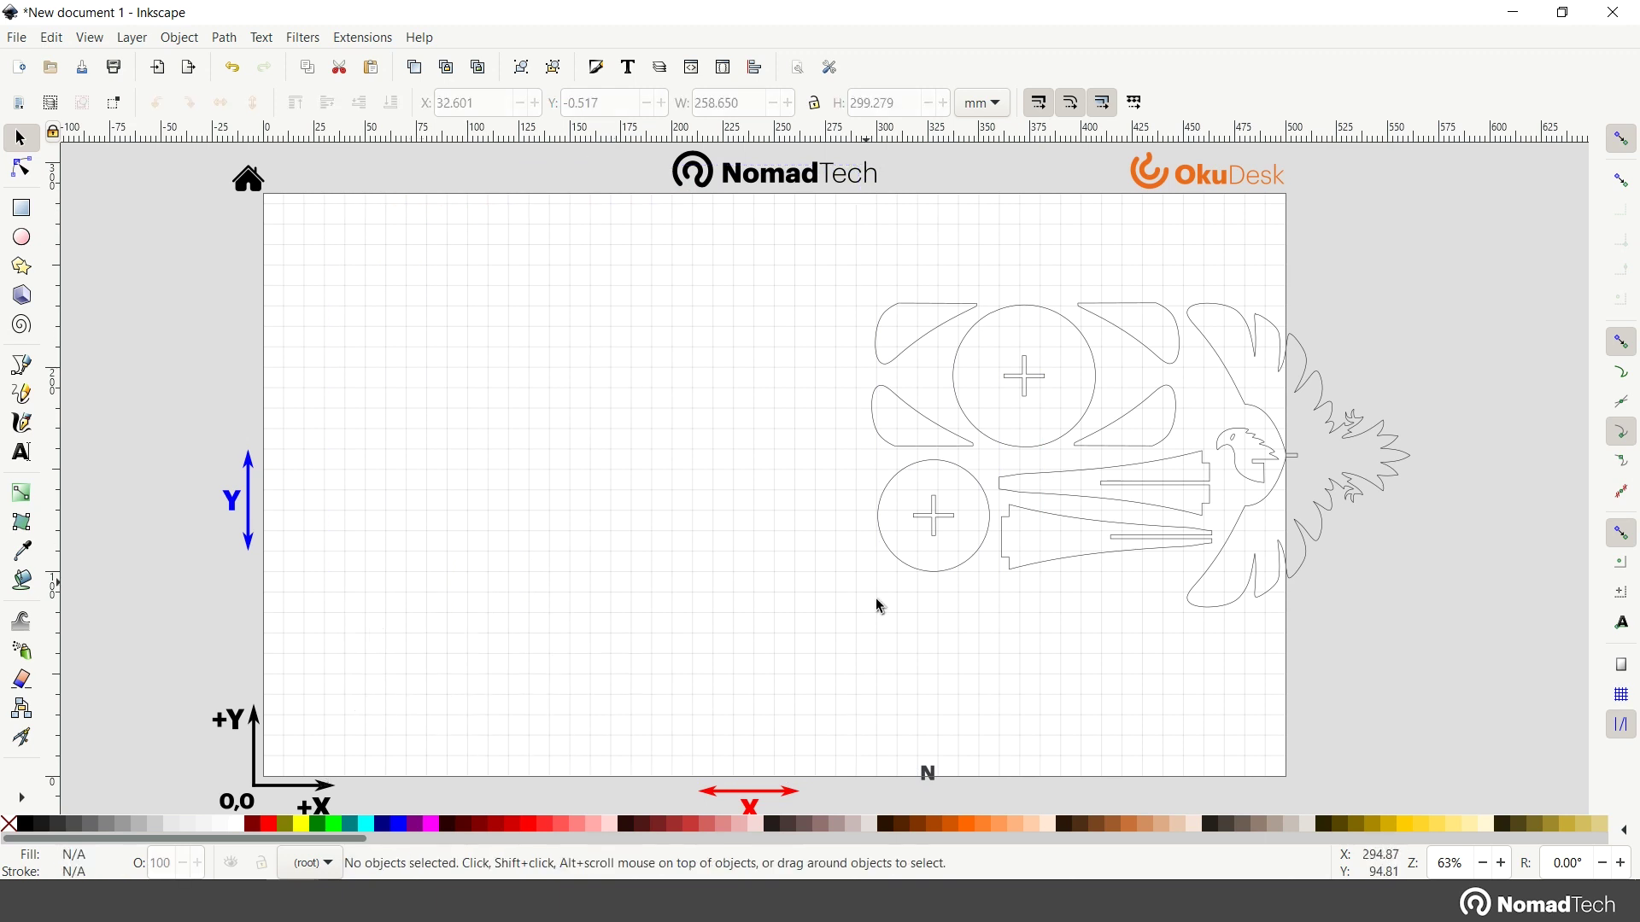
left_click(928, 772)
key("Delete")
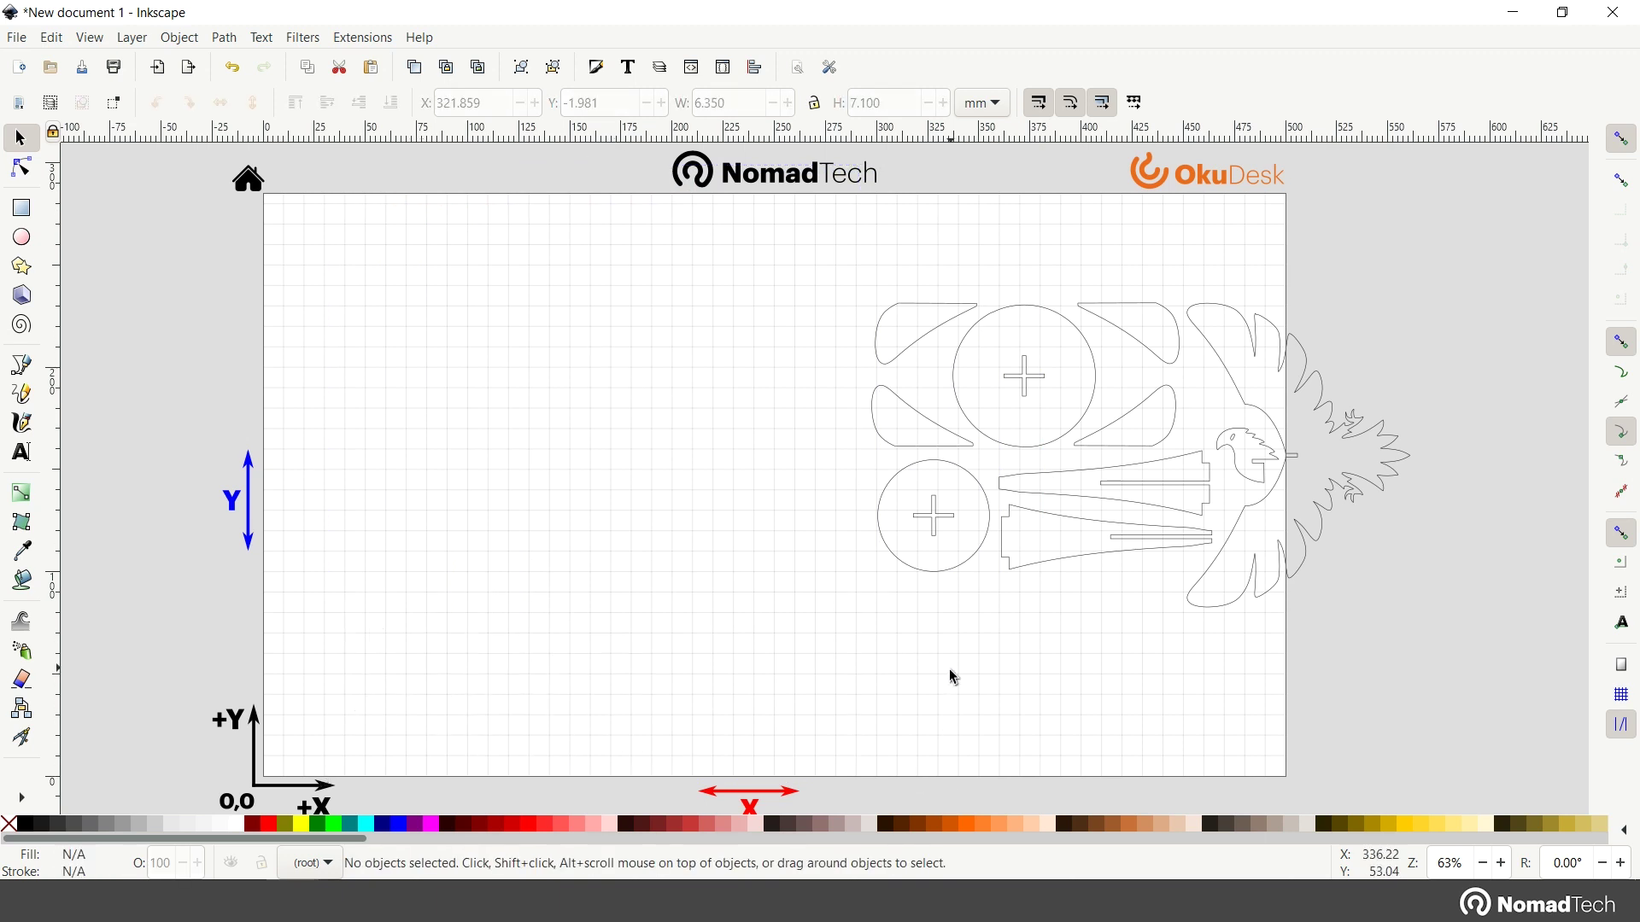
Step: Drag the bird parts to the page centre and ungroup them into one 1360-node path
left_click(984, 570)
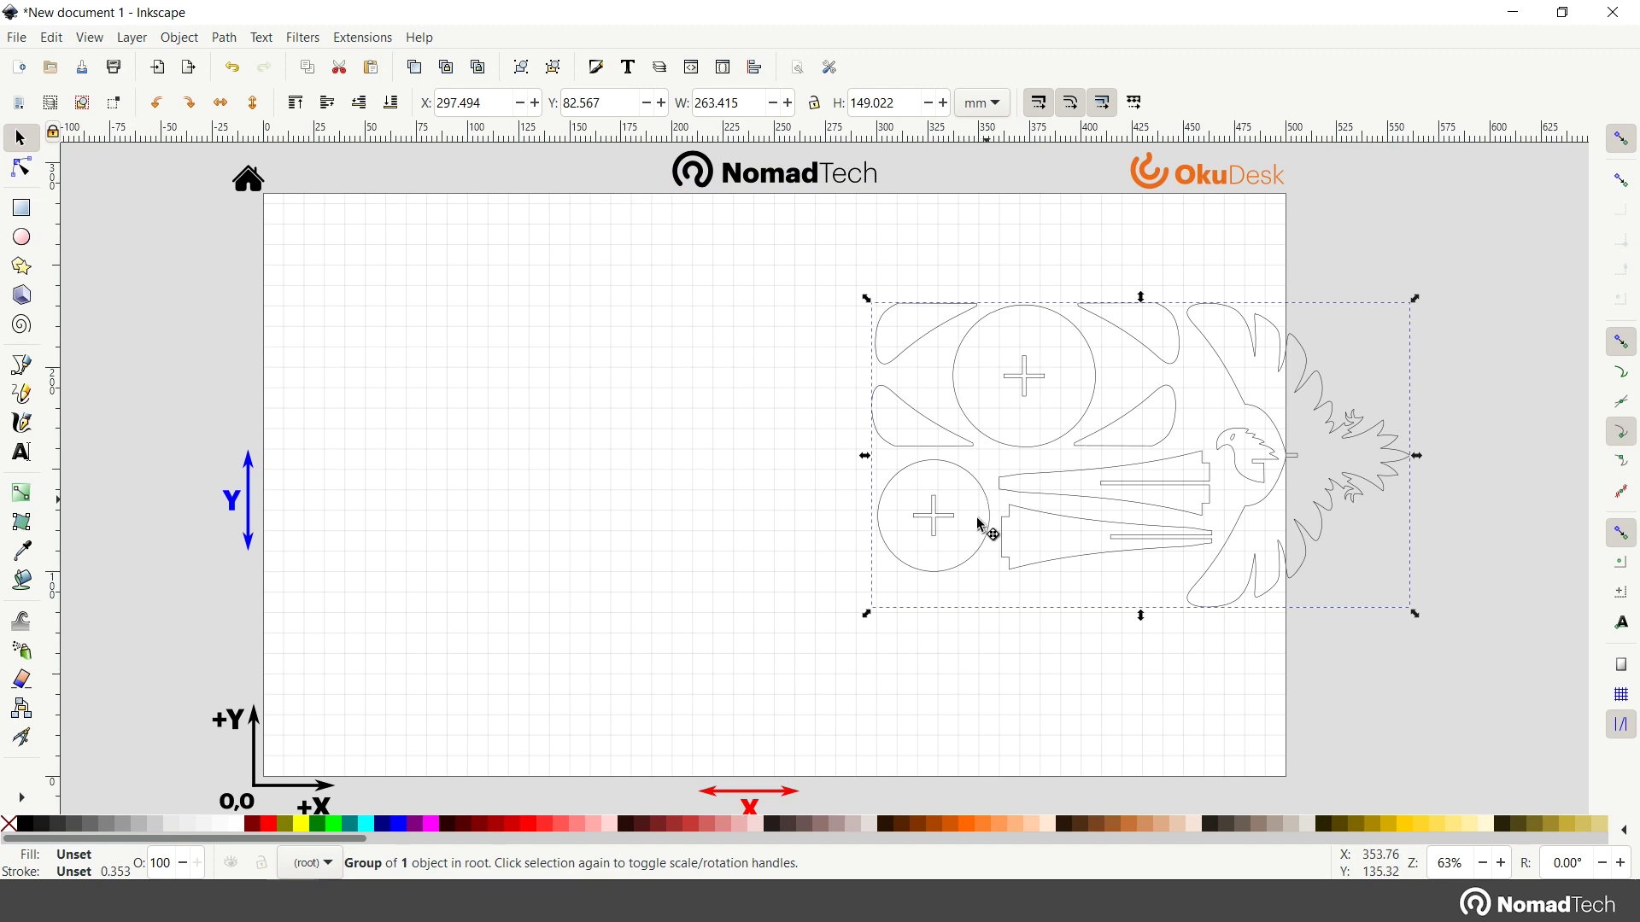
left_click_drag(982, 517, 592, 495)
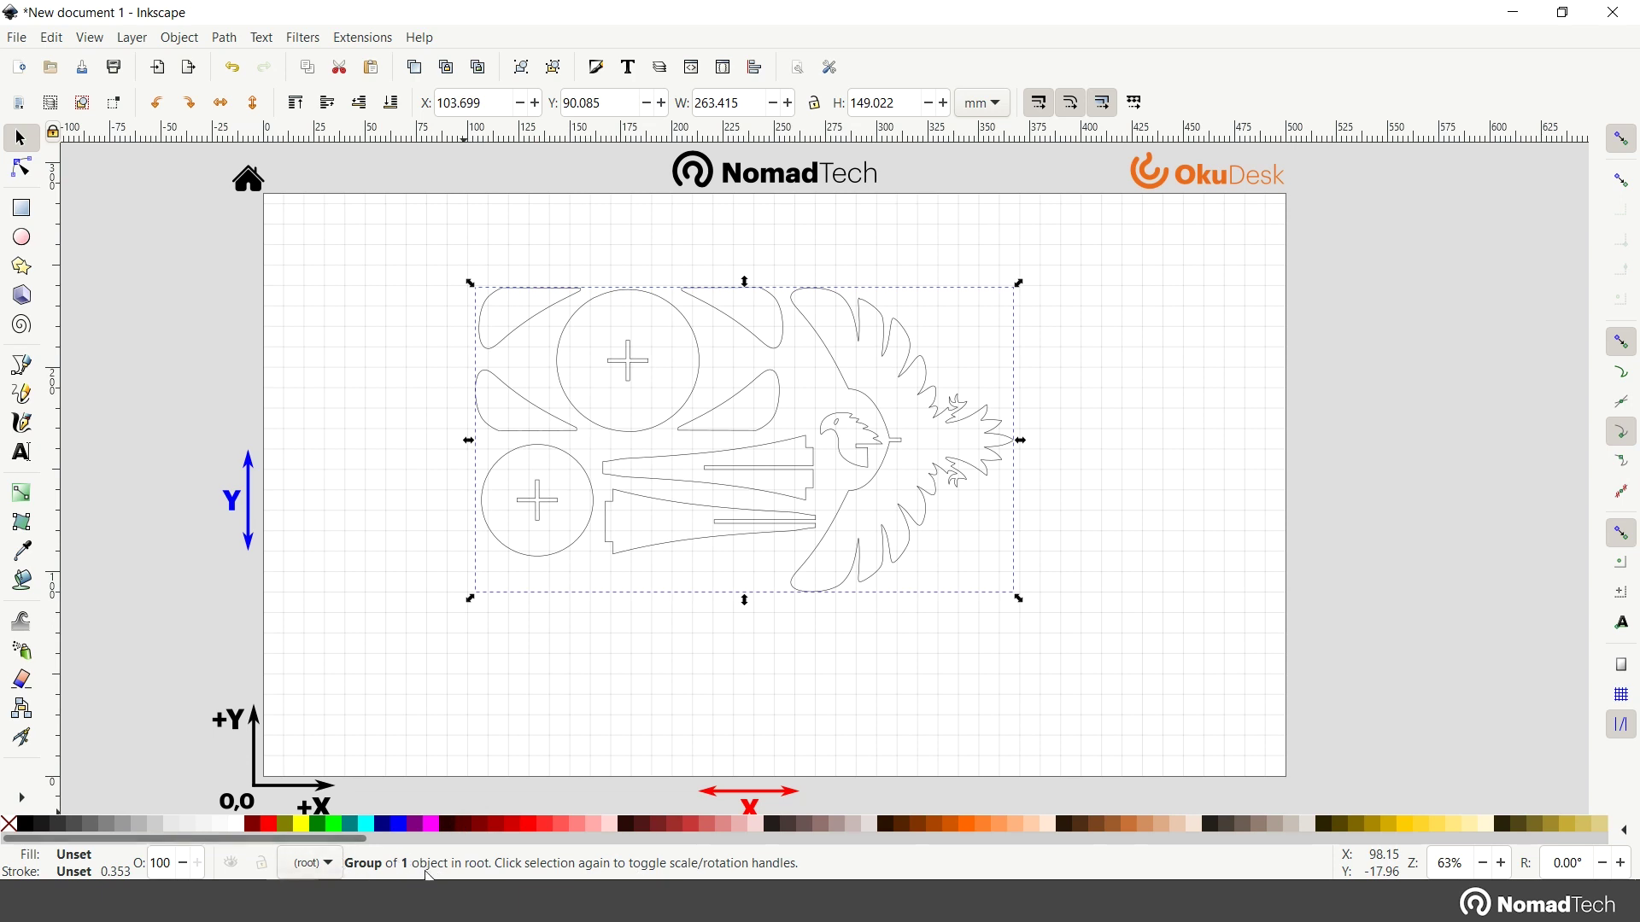
left_click(194, 38)
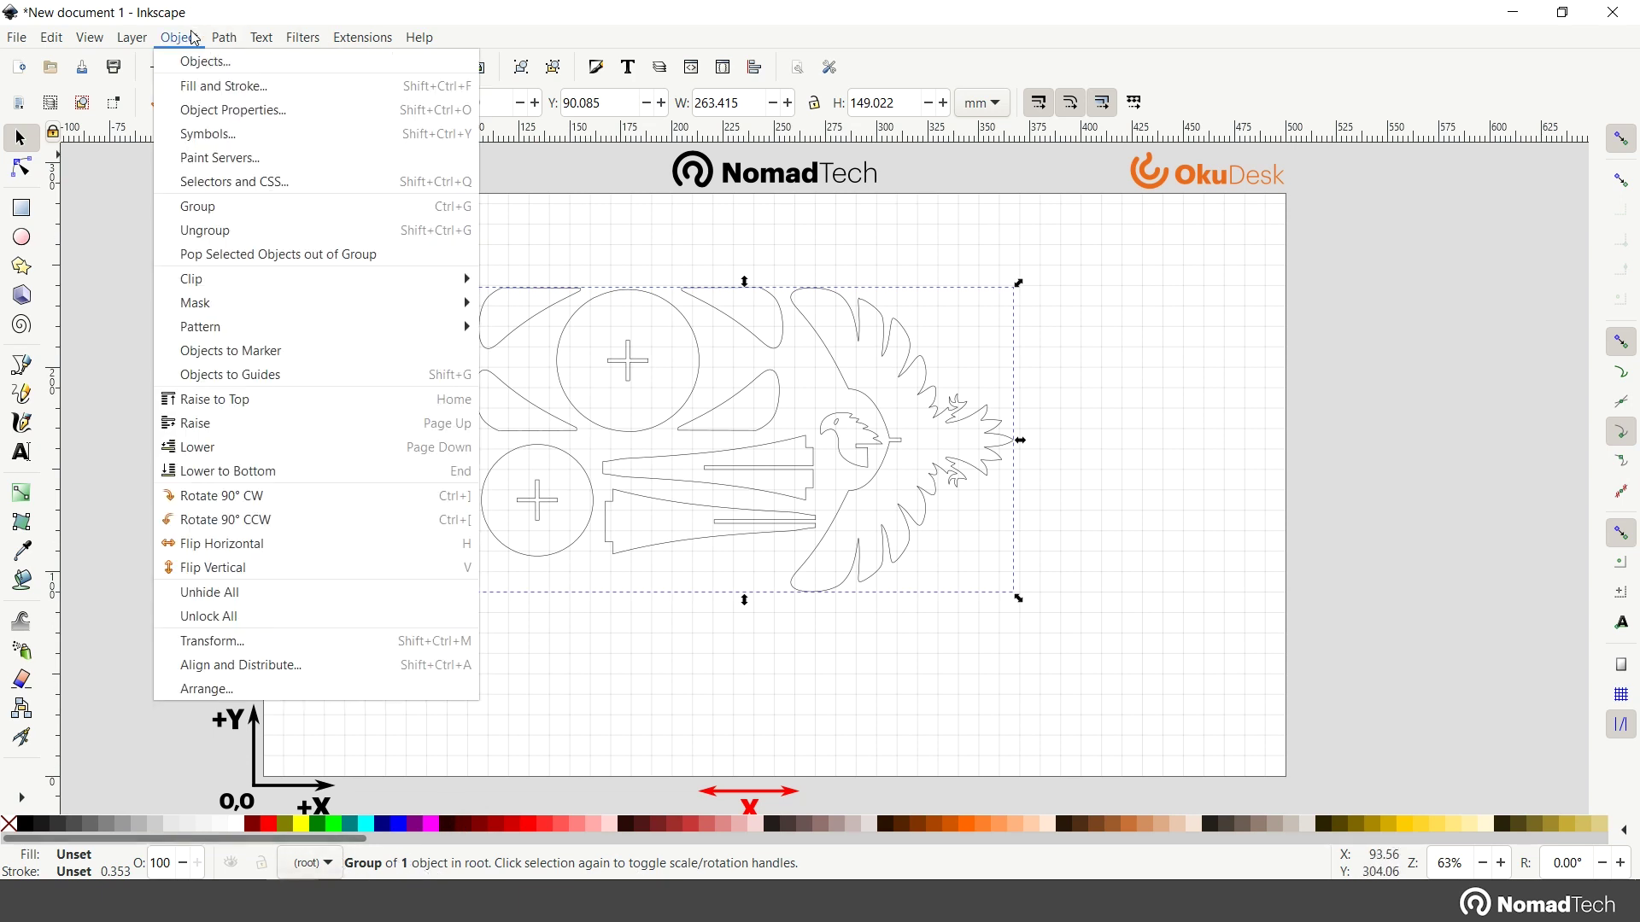
left_click(299, 239)
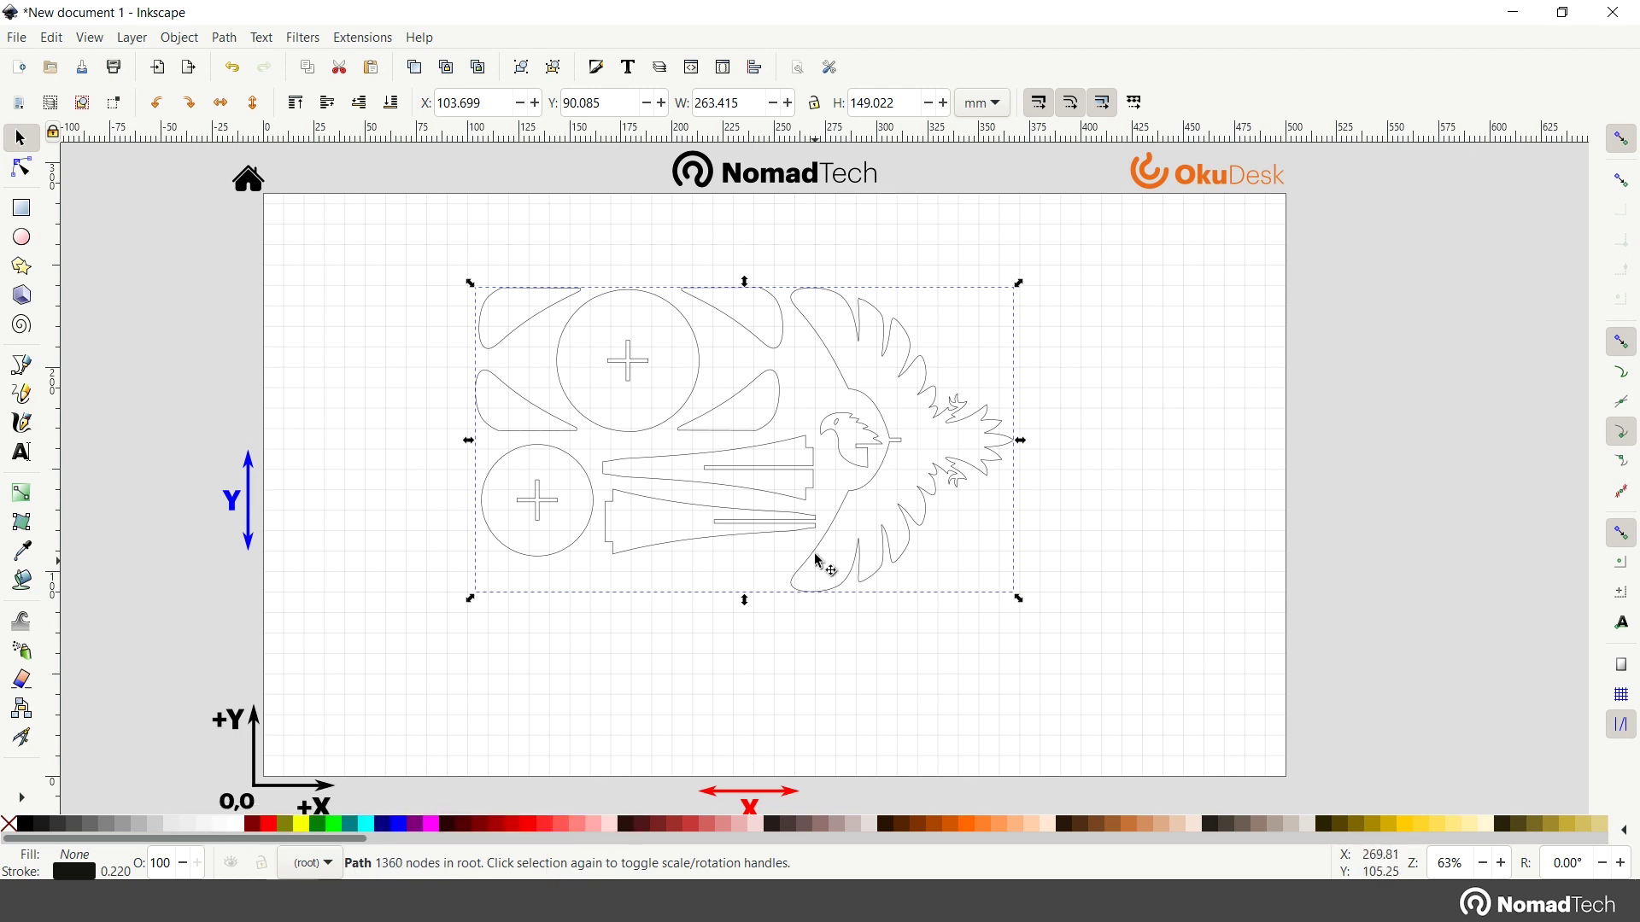
mouse_move(708, 328)
left_mouse_down()
mouse_move(690, 353)
mouse_move(752, 411)
mouse_move(735, 359)
left_mouse_up()
Step: Reselect the bird path and return to the Selector, showing it as one 263.4 × 149.0 mm path
left_click(745, 380)
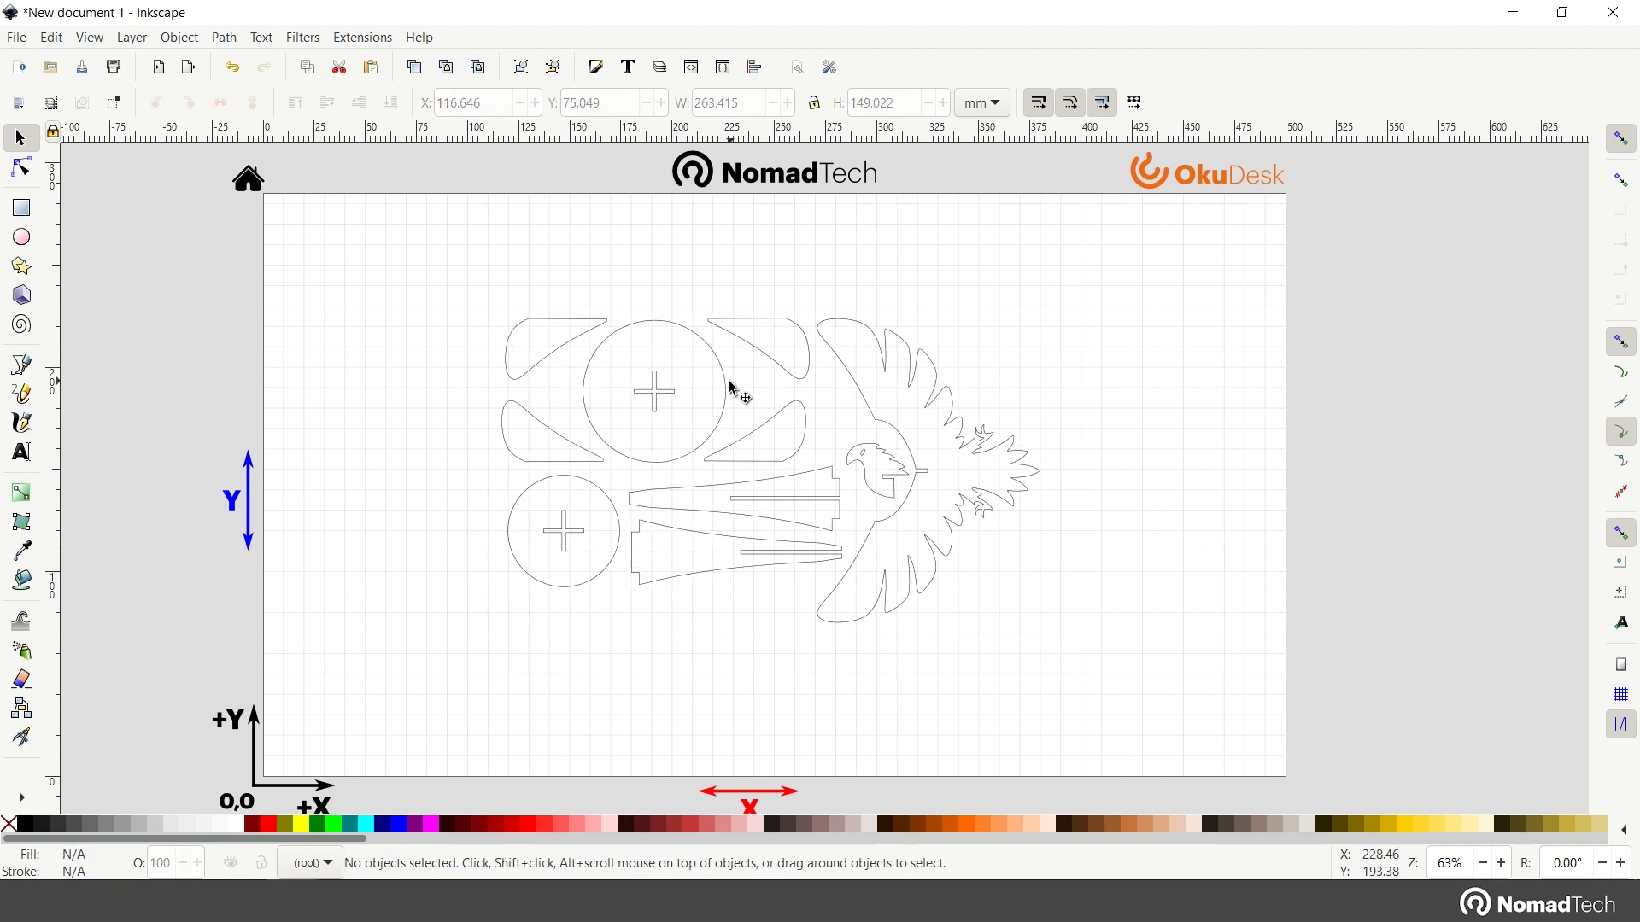
left_click(728, 389)
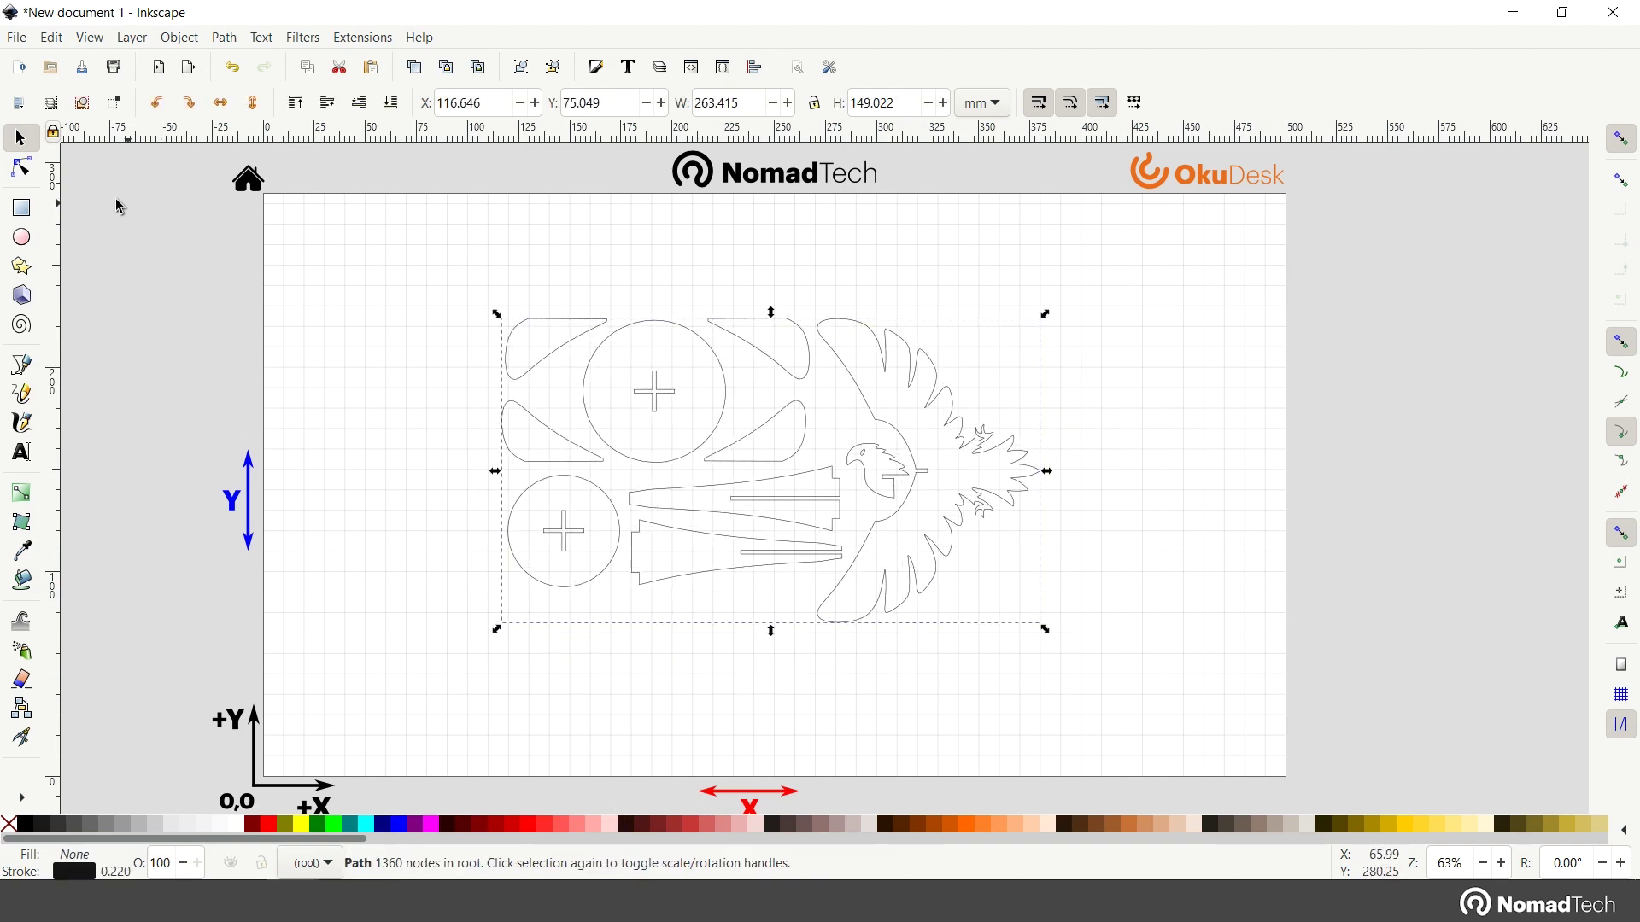
left_click(22, 168)
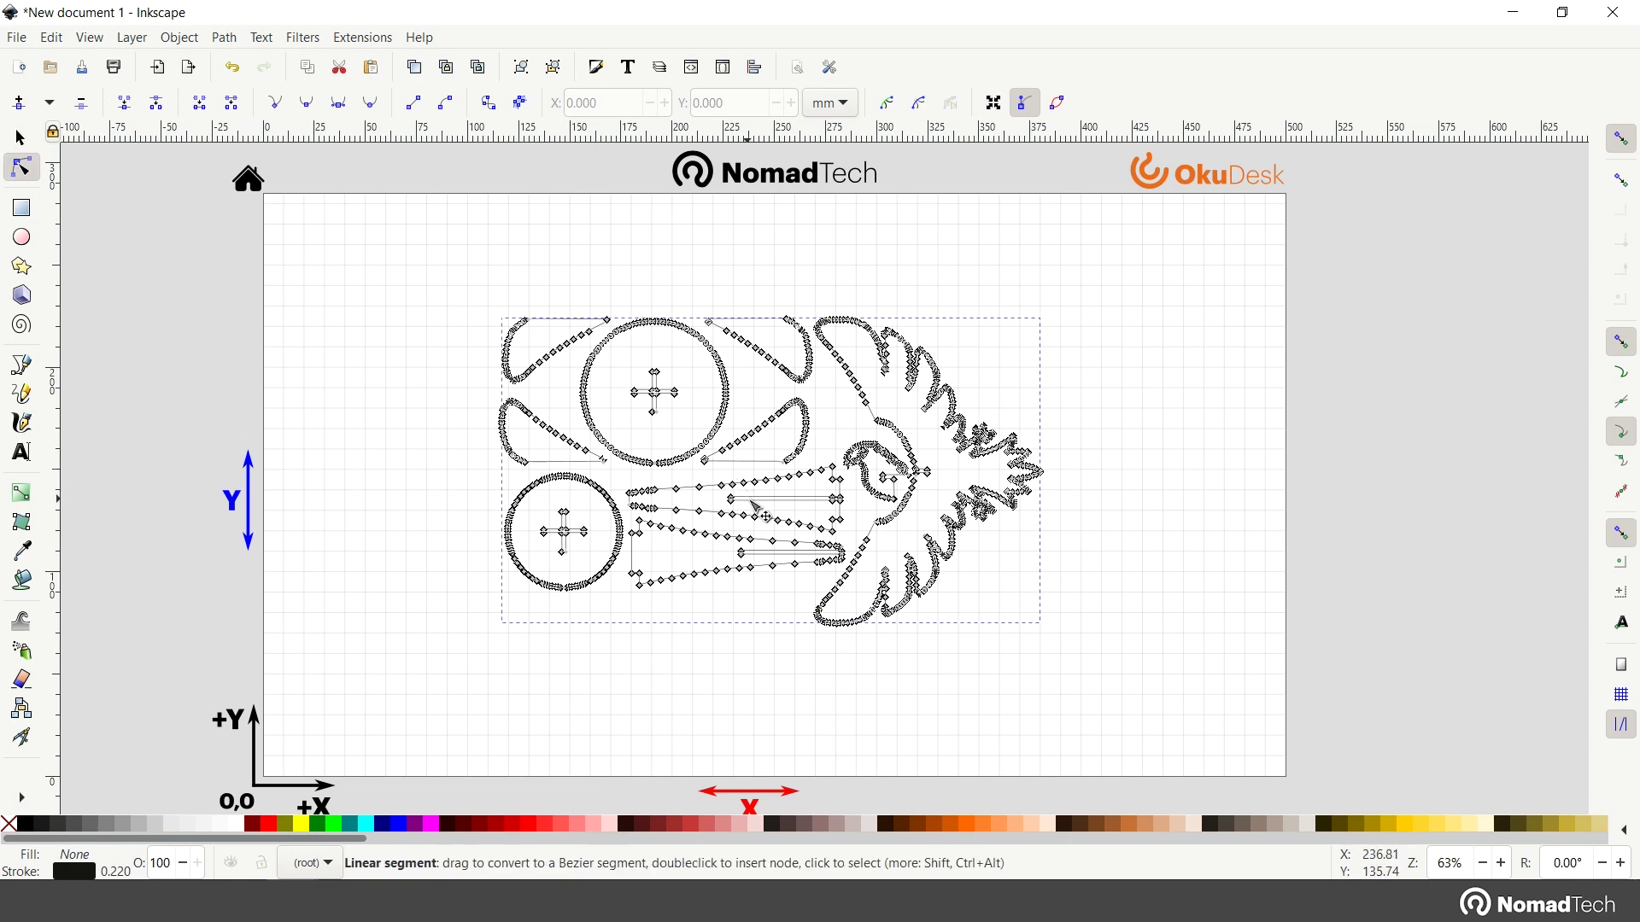
scroll(749, 488, "up", 2)
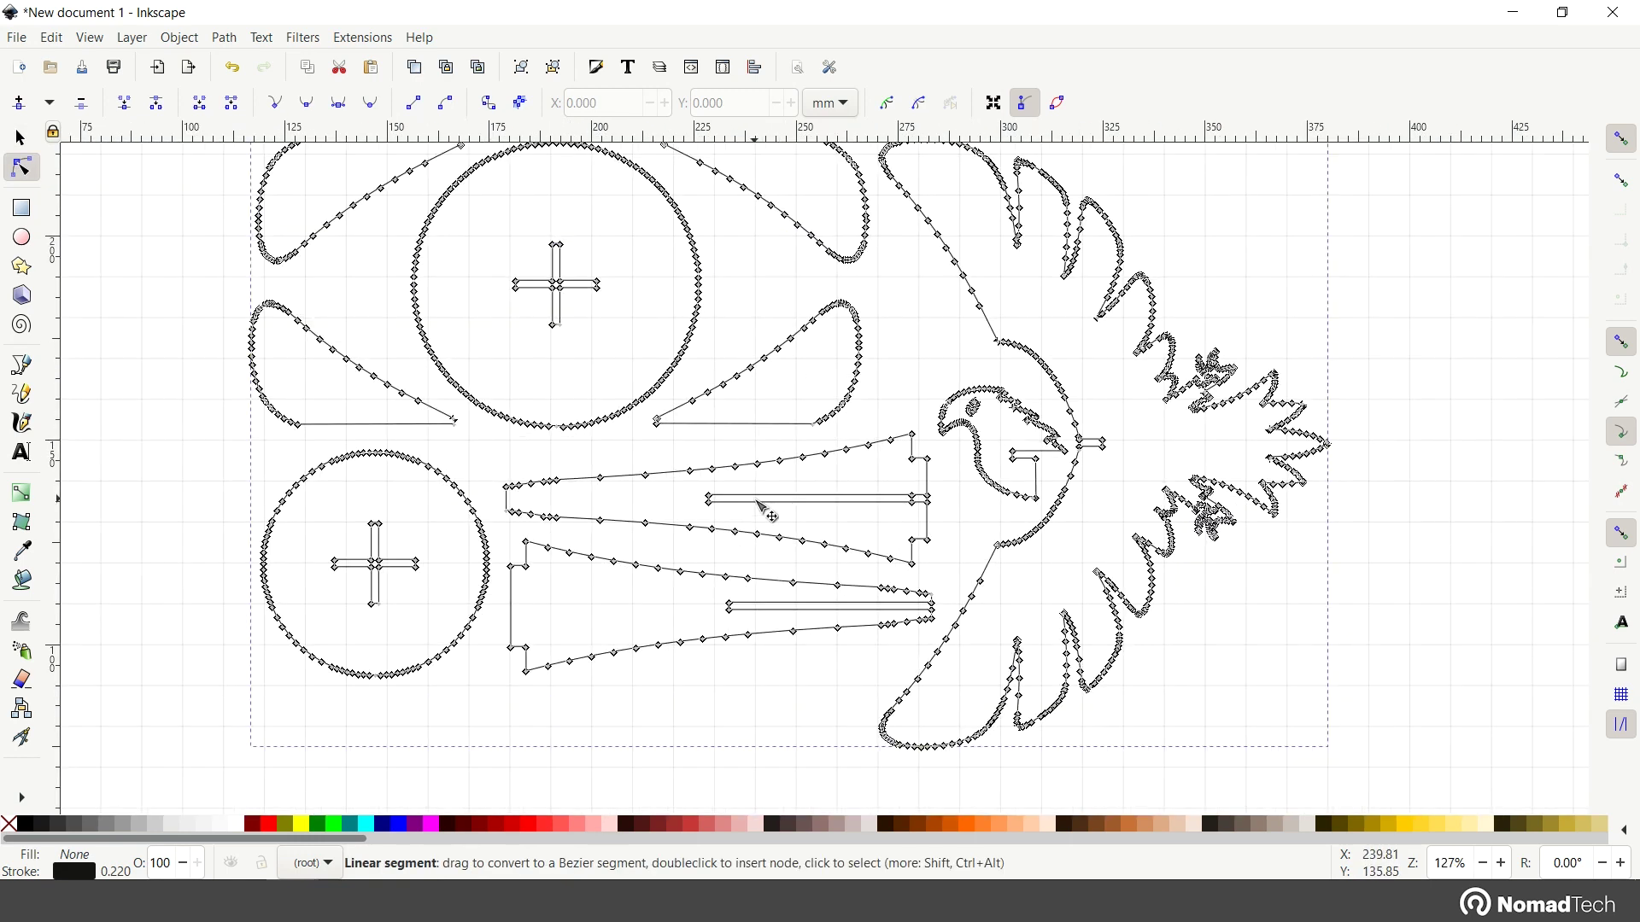
scroll(766, 510, "down", 2)
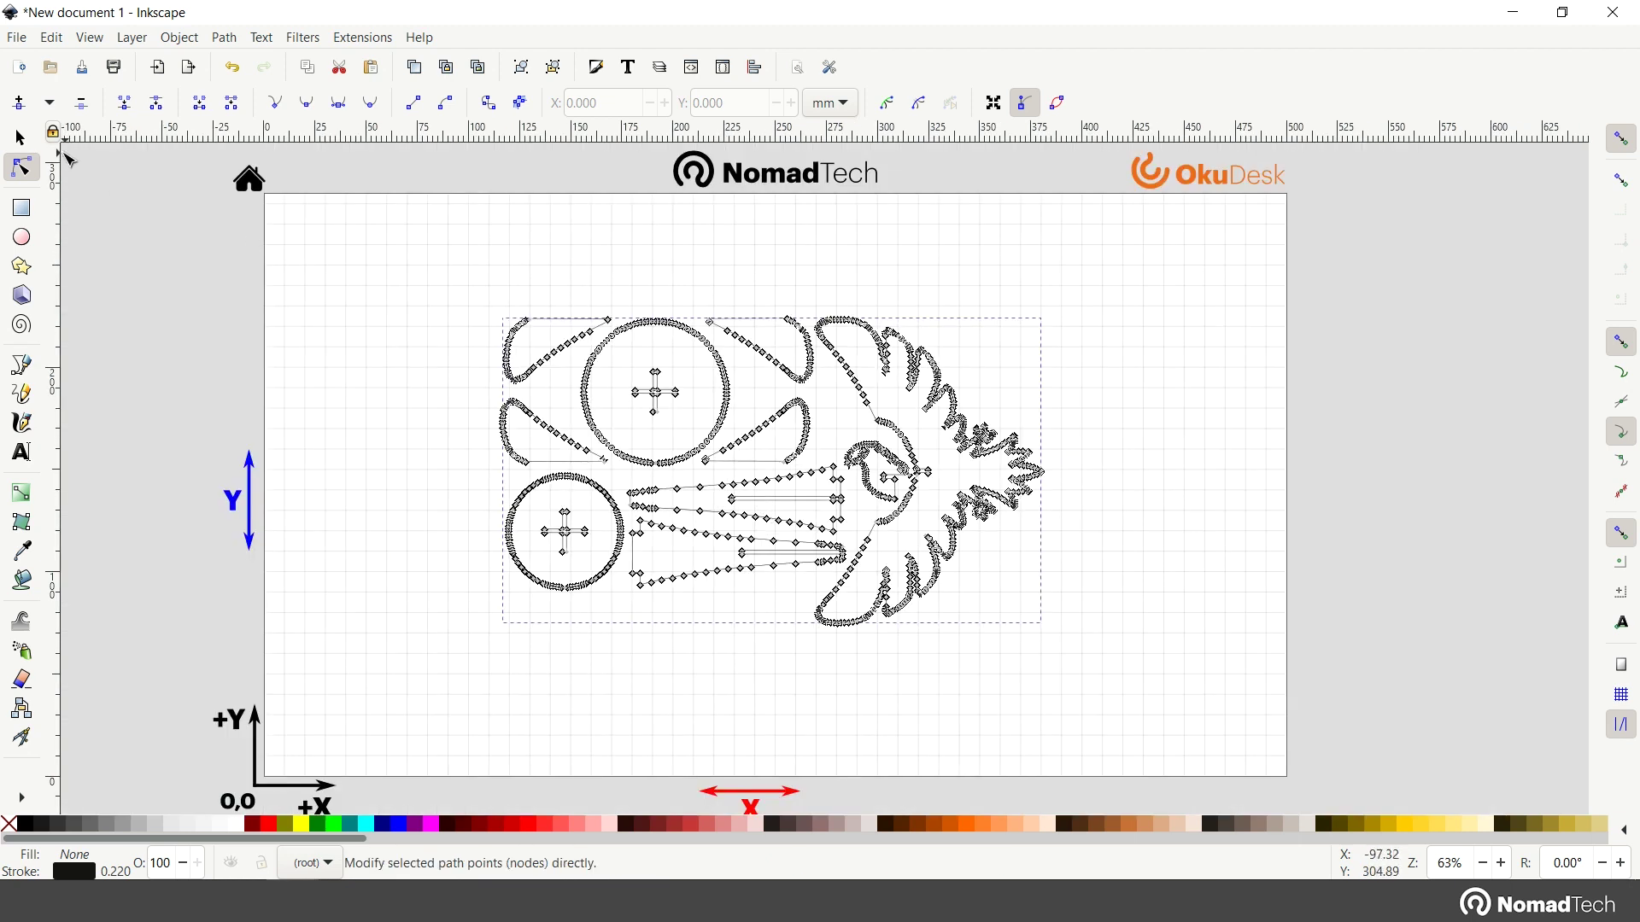
left_click(25, 143)
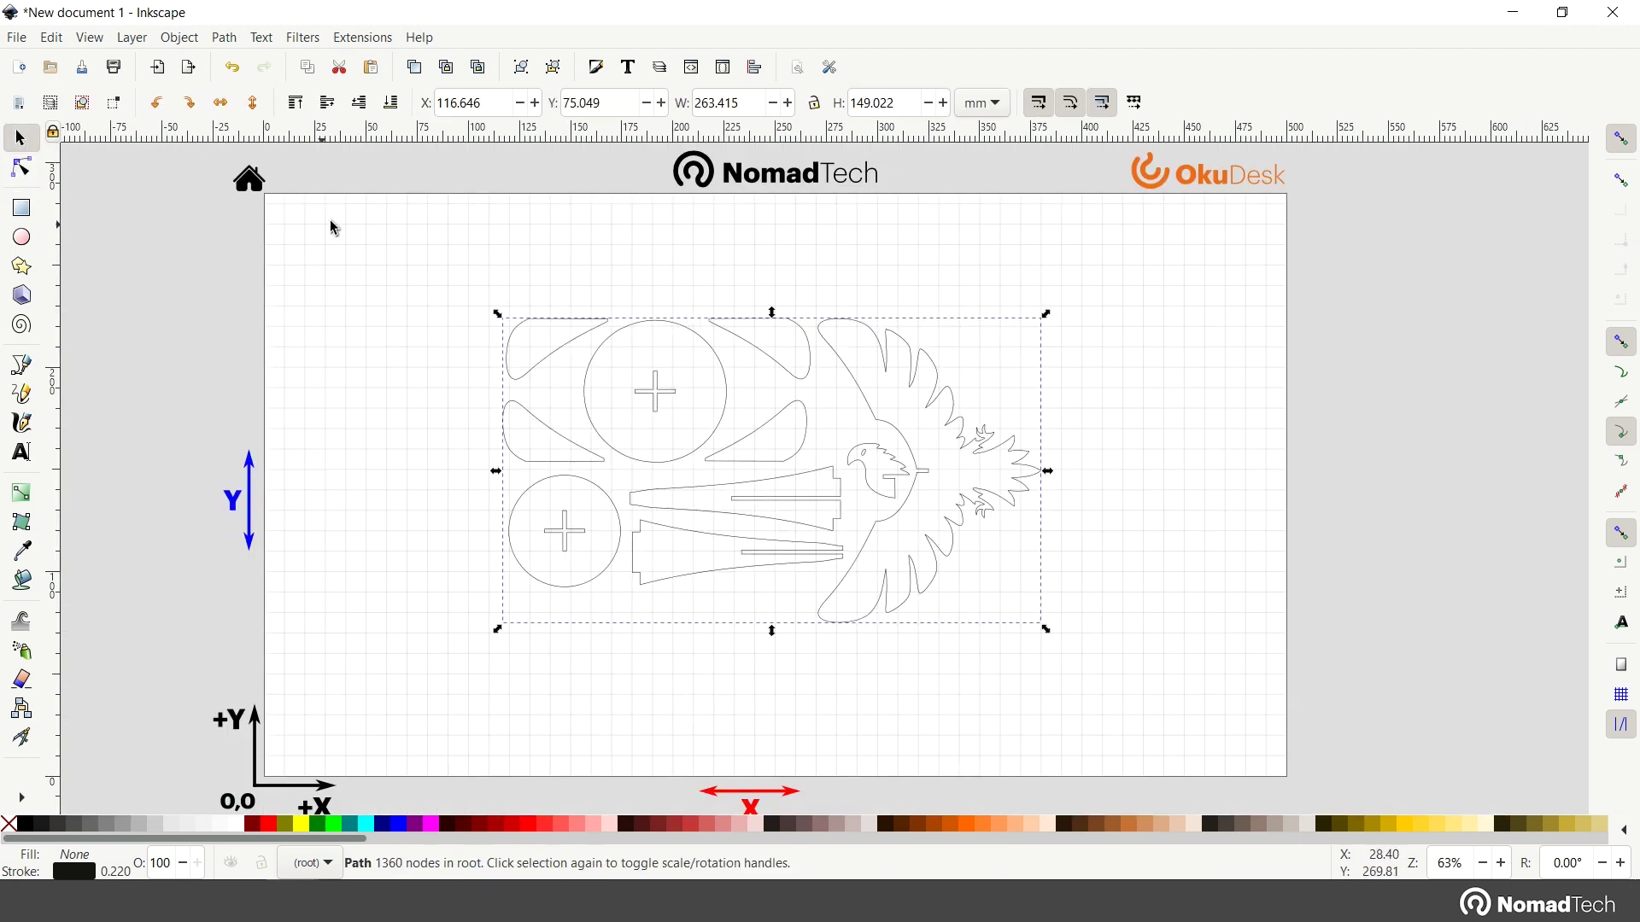
Step: Run the OkuDesk Generate laser cutting job extension at 300 mm/min, 100% power and 4 passes, and apply
left_click(373, 40)
mouse_move(584, 331)
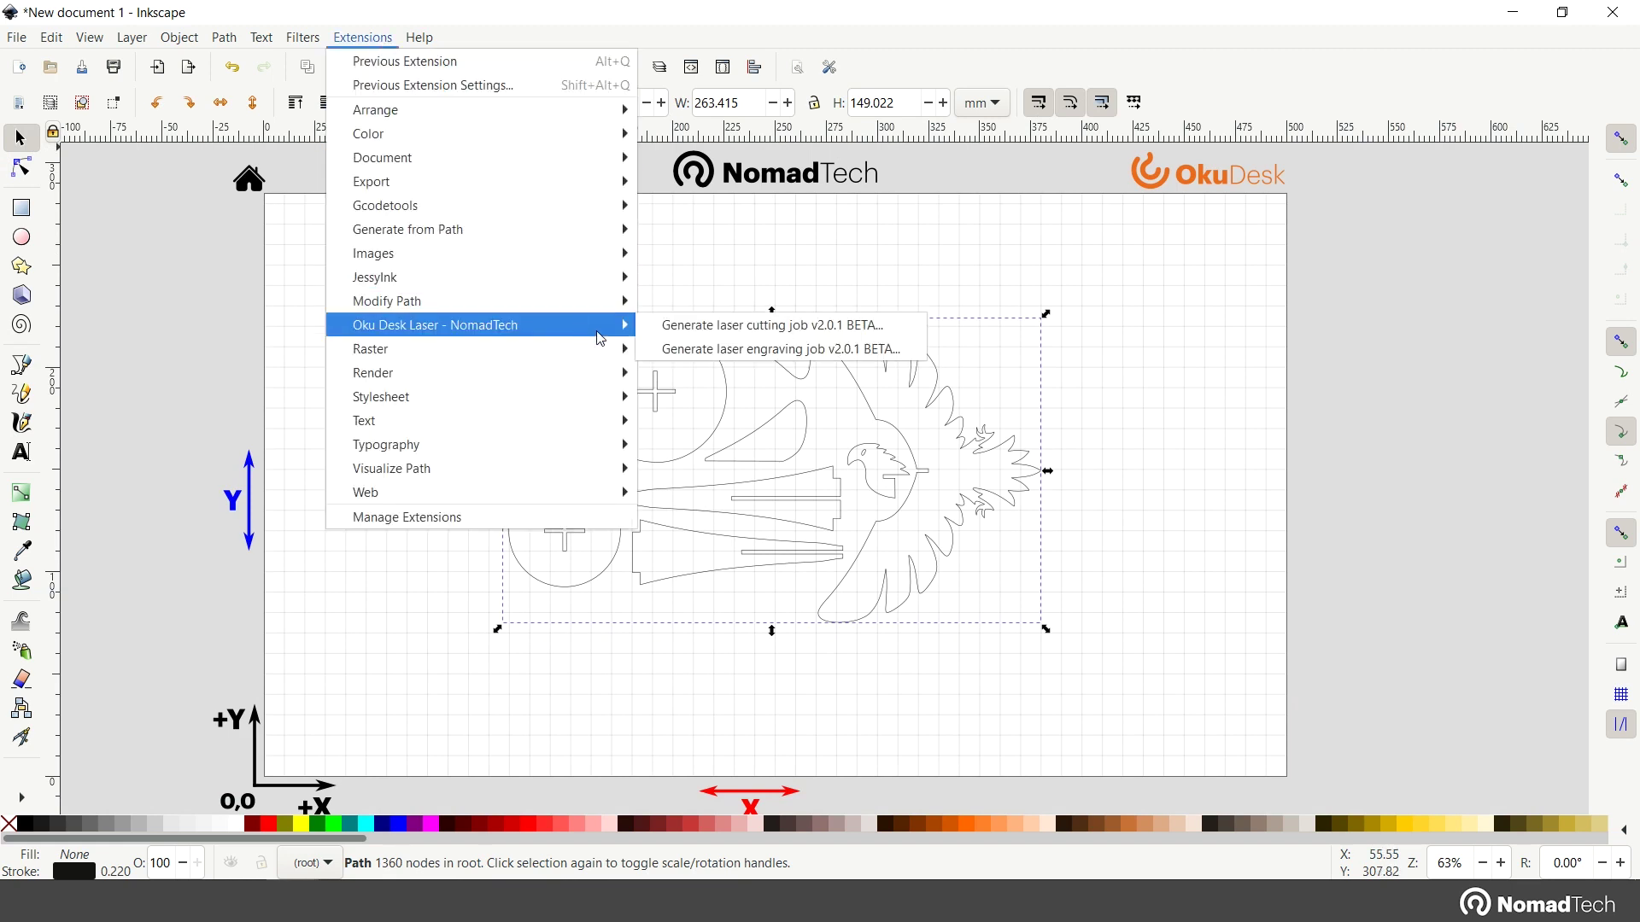
left_click(914, 326)
left_click_drag(524, 171, 385, 174)
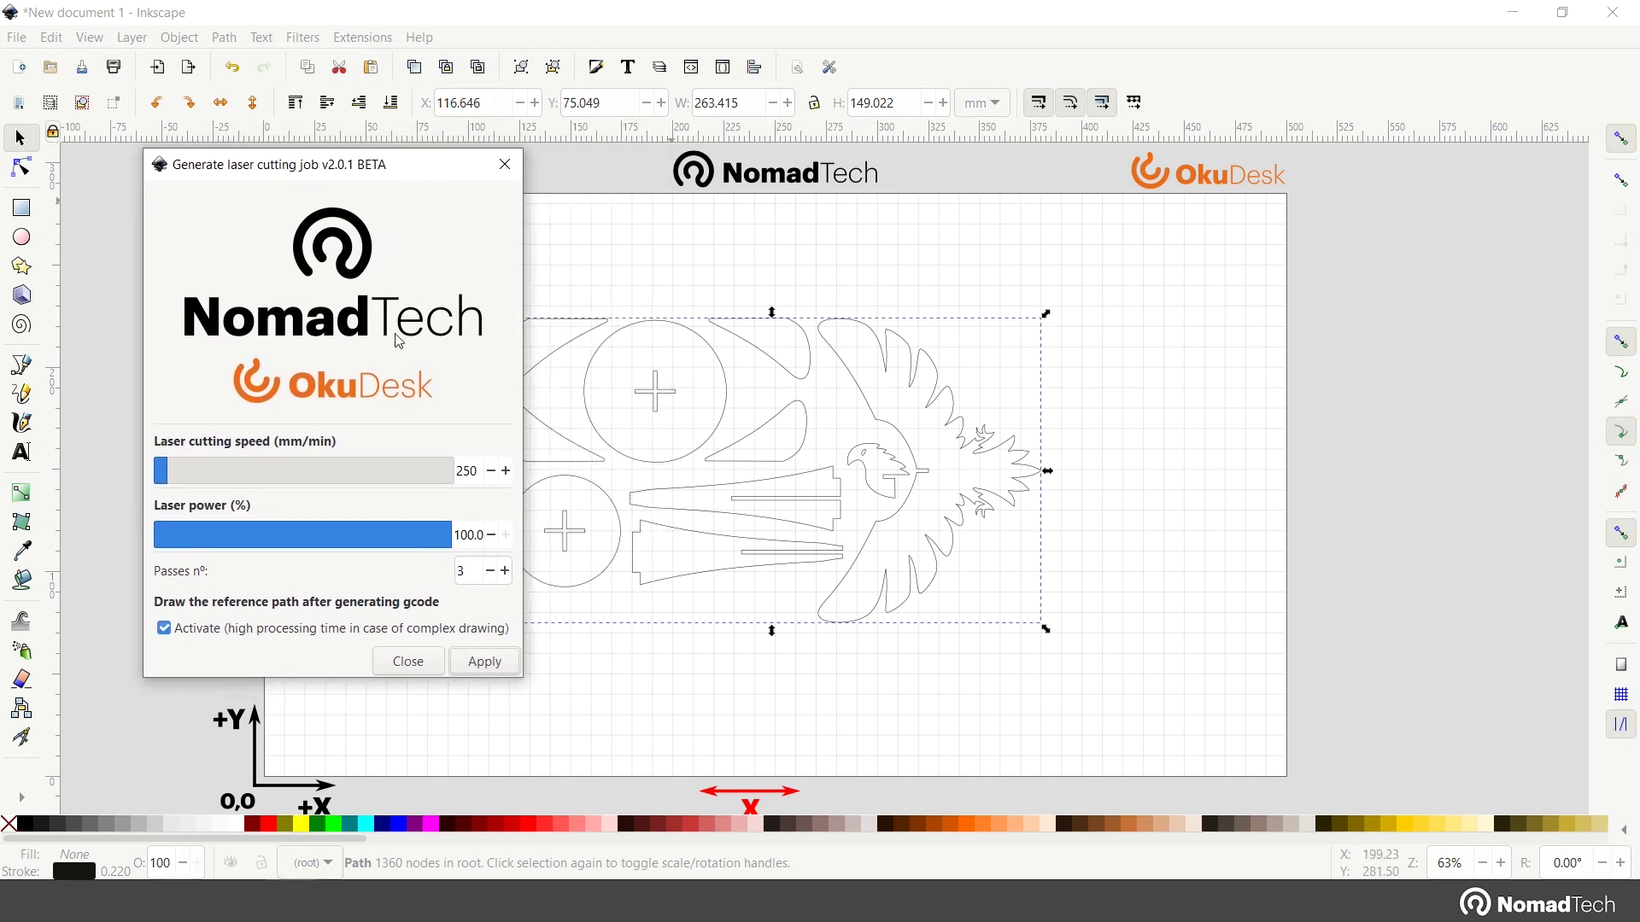
left_click(507, 471)
left_click(505, 571)
left_click(513, 667)
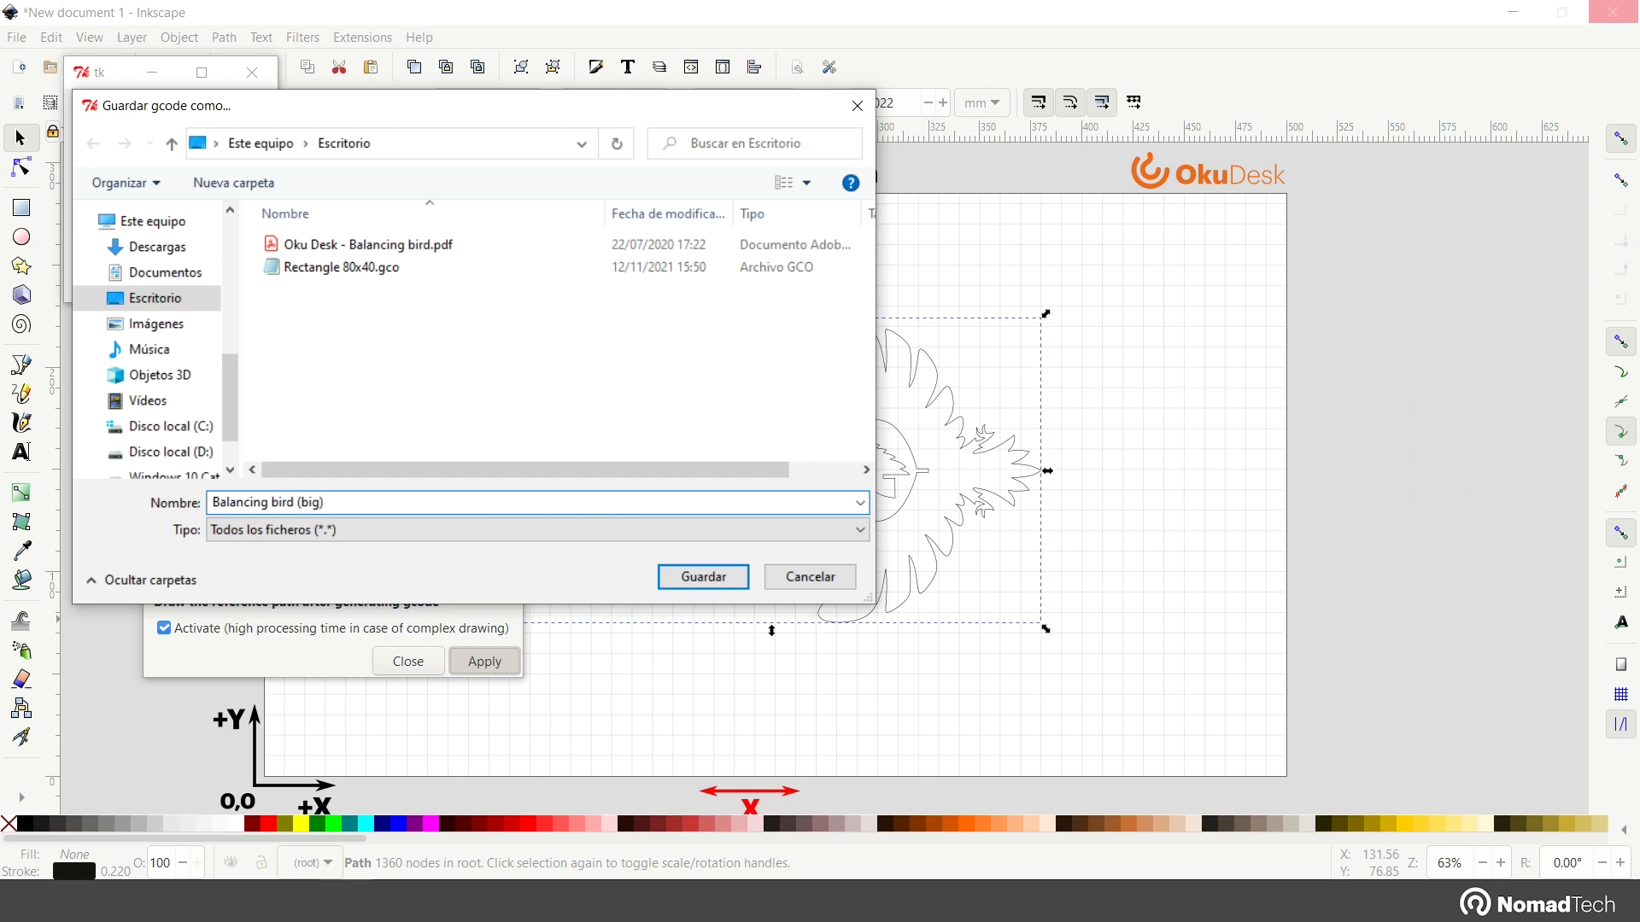
Step: Save the G-code as 'Balancing bird (big)' on the Desktop, acknowledge the success message, and close the laser dialog
left_click(689, 579)
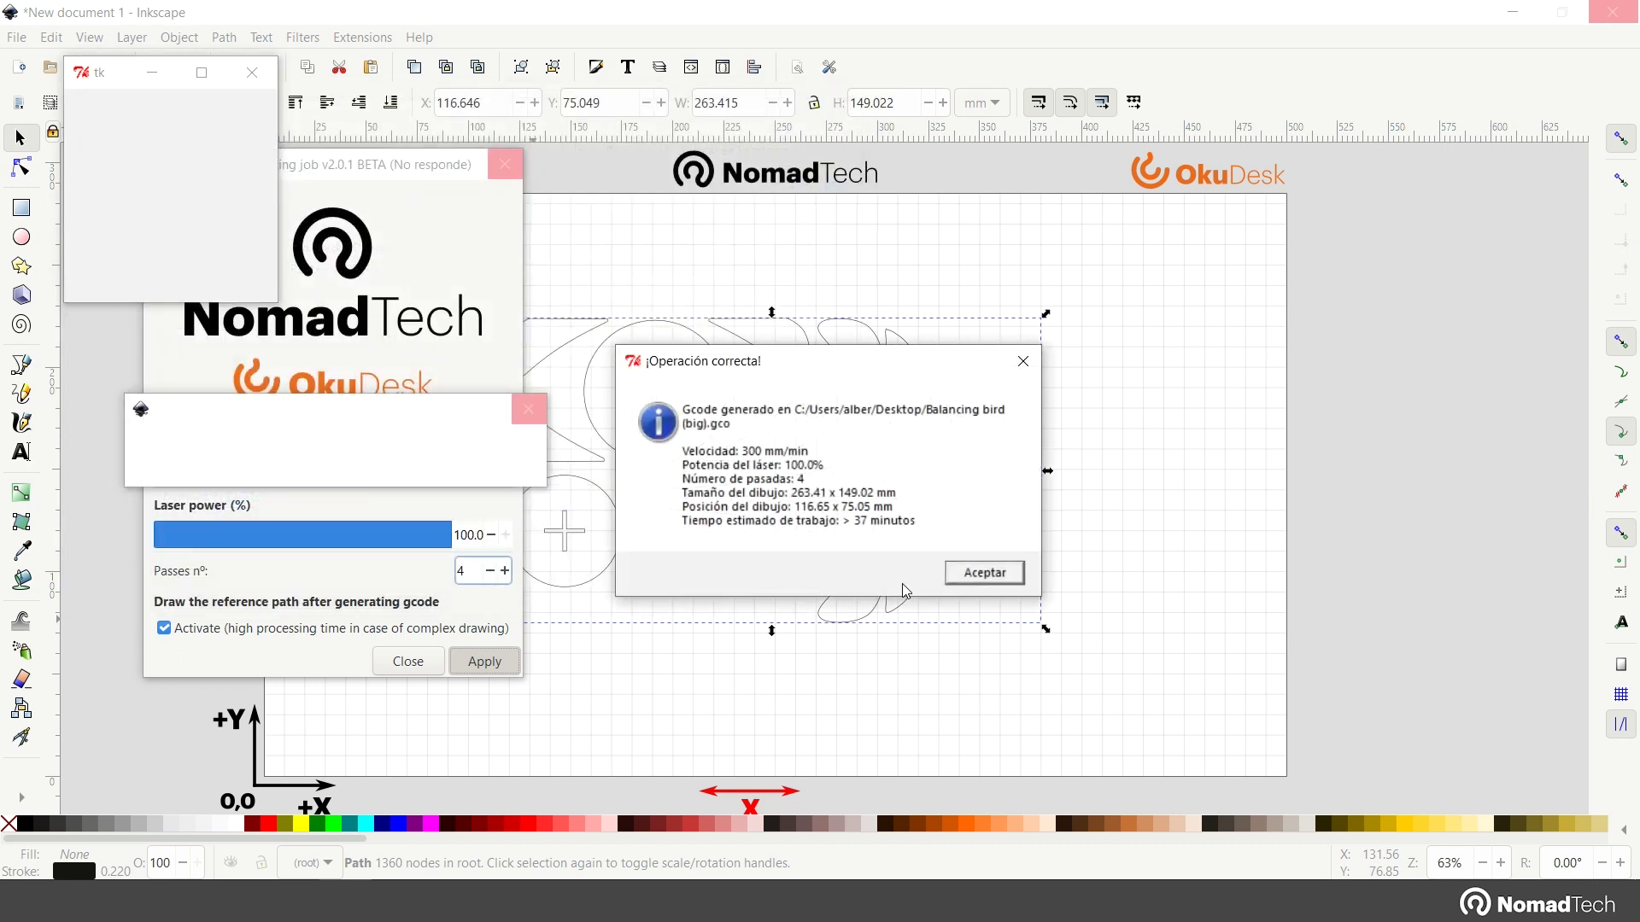
left_click(962, 575)
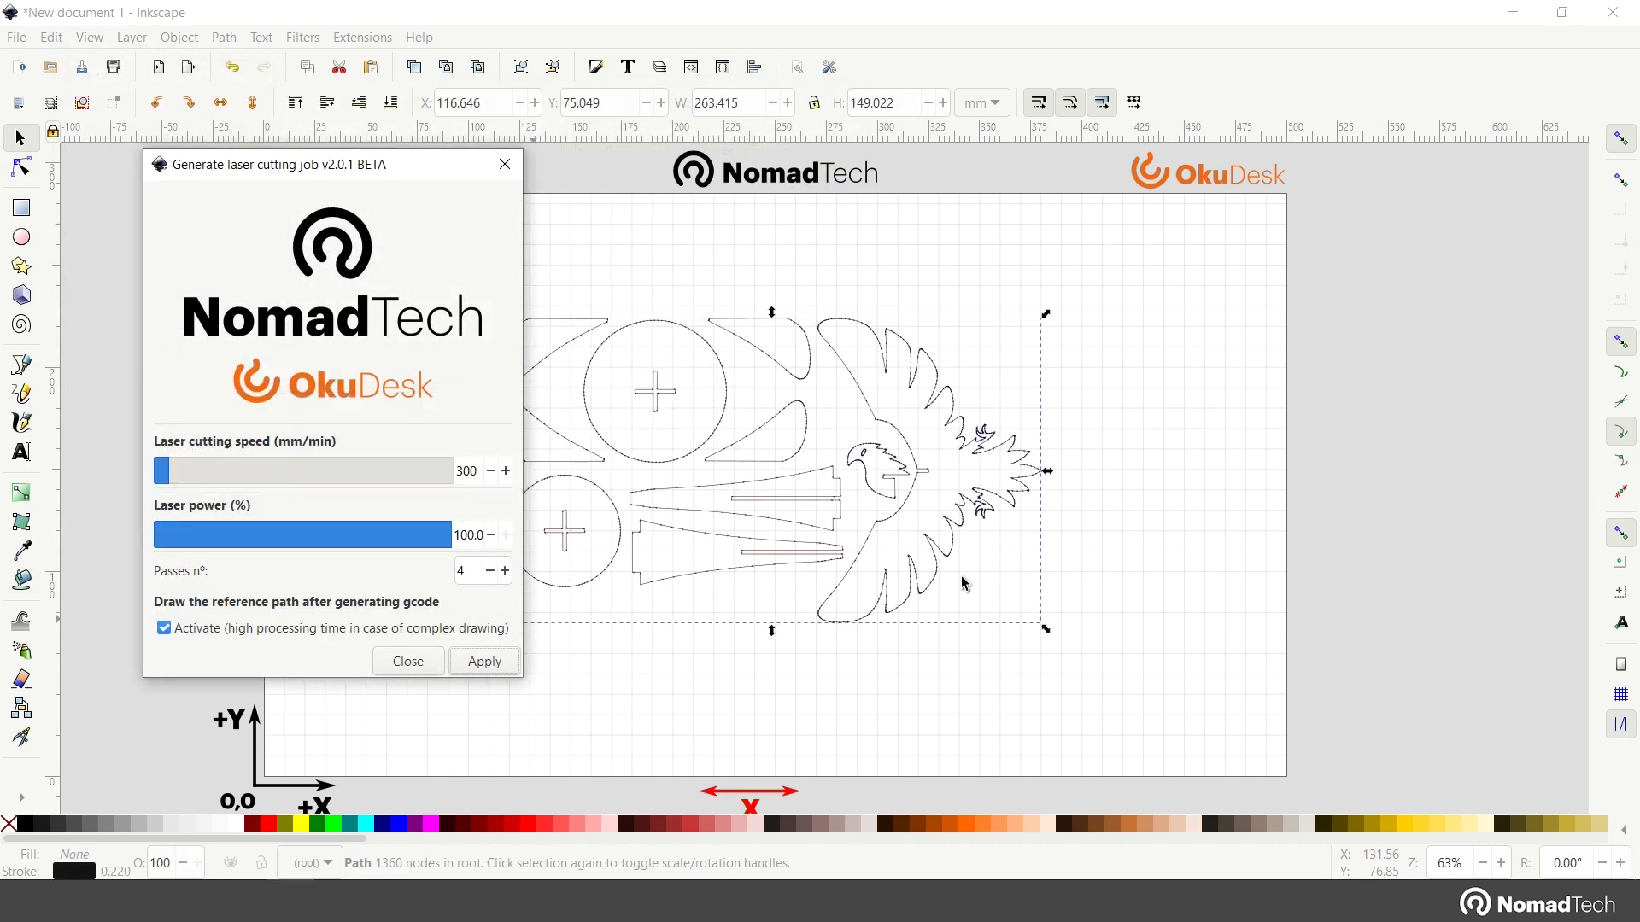
left_click(510, 167)
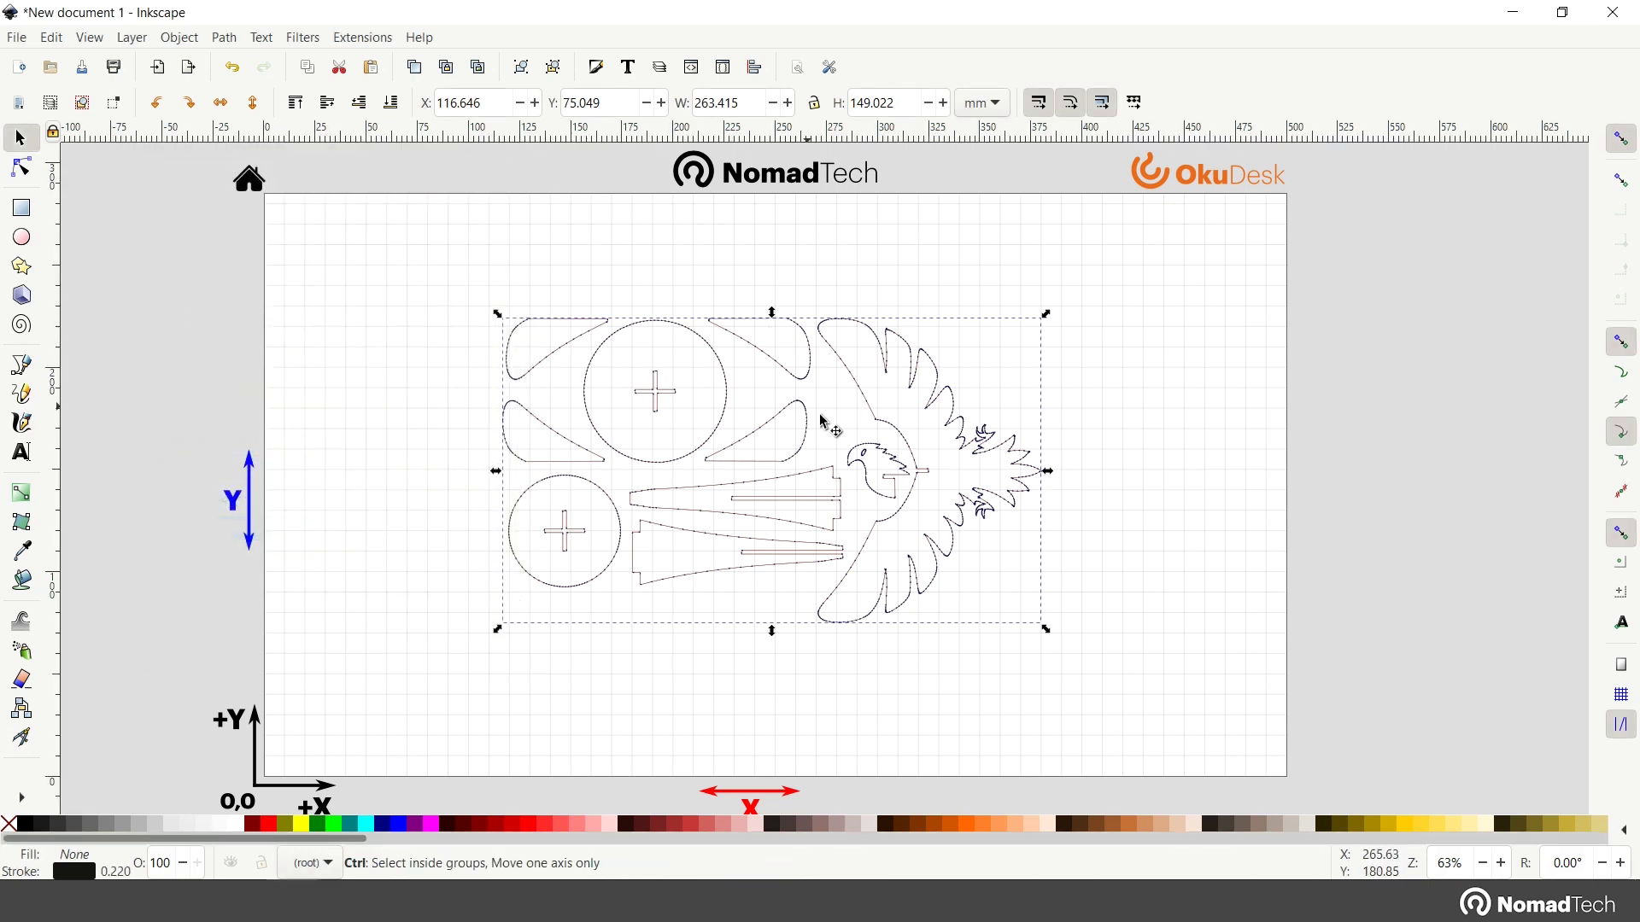
Step: Zoom and pan around the drawing to inspect the generated reference toolpath
scroll(843, 432, "up", 4)
scroll(931, 521, "down", 4)
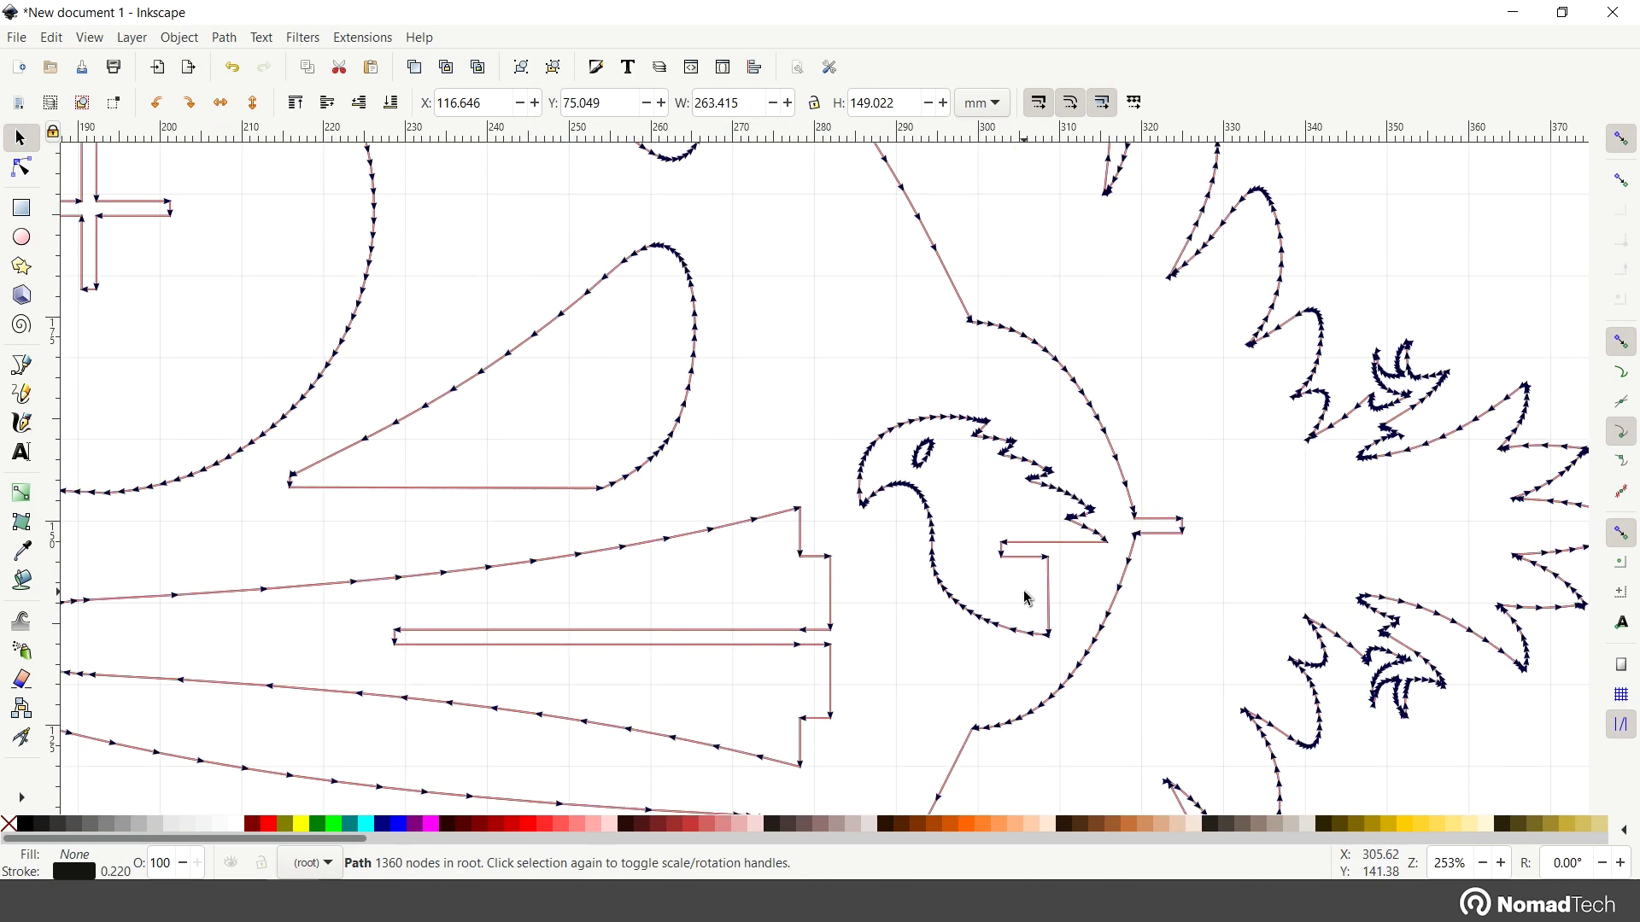
scroll(930, 521, "right", 5)
scroll(833, 496, "right", 2)
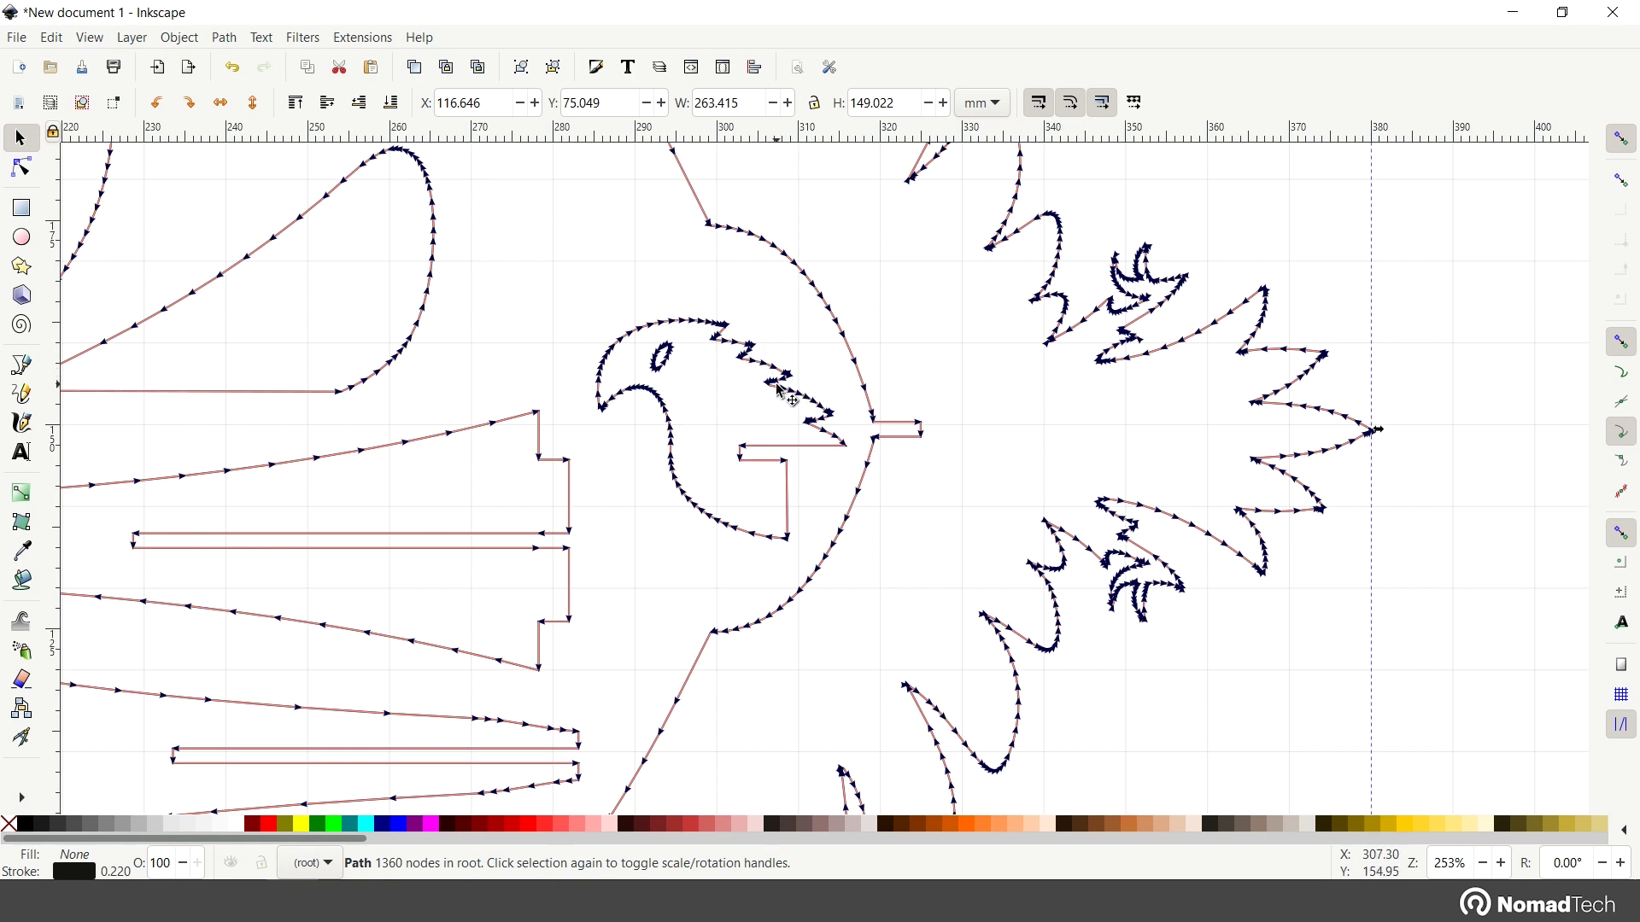
scroll(686, 450, "down", 2, "ctrl")
mouse_move(476, 448)
left_mouse_down()
mouse_move(524, 487)
mouse_move(744, 500)
left_mouse_up()
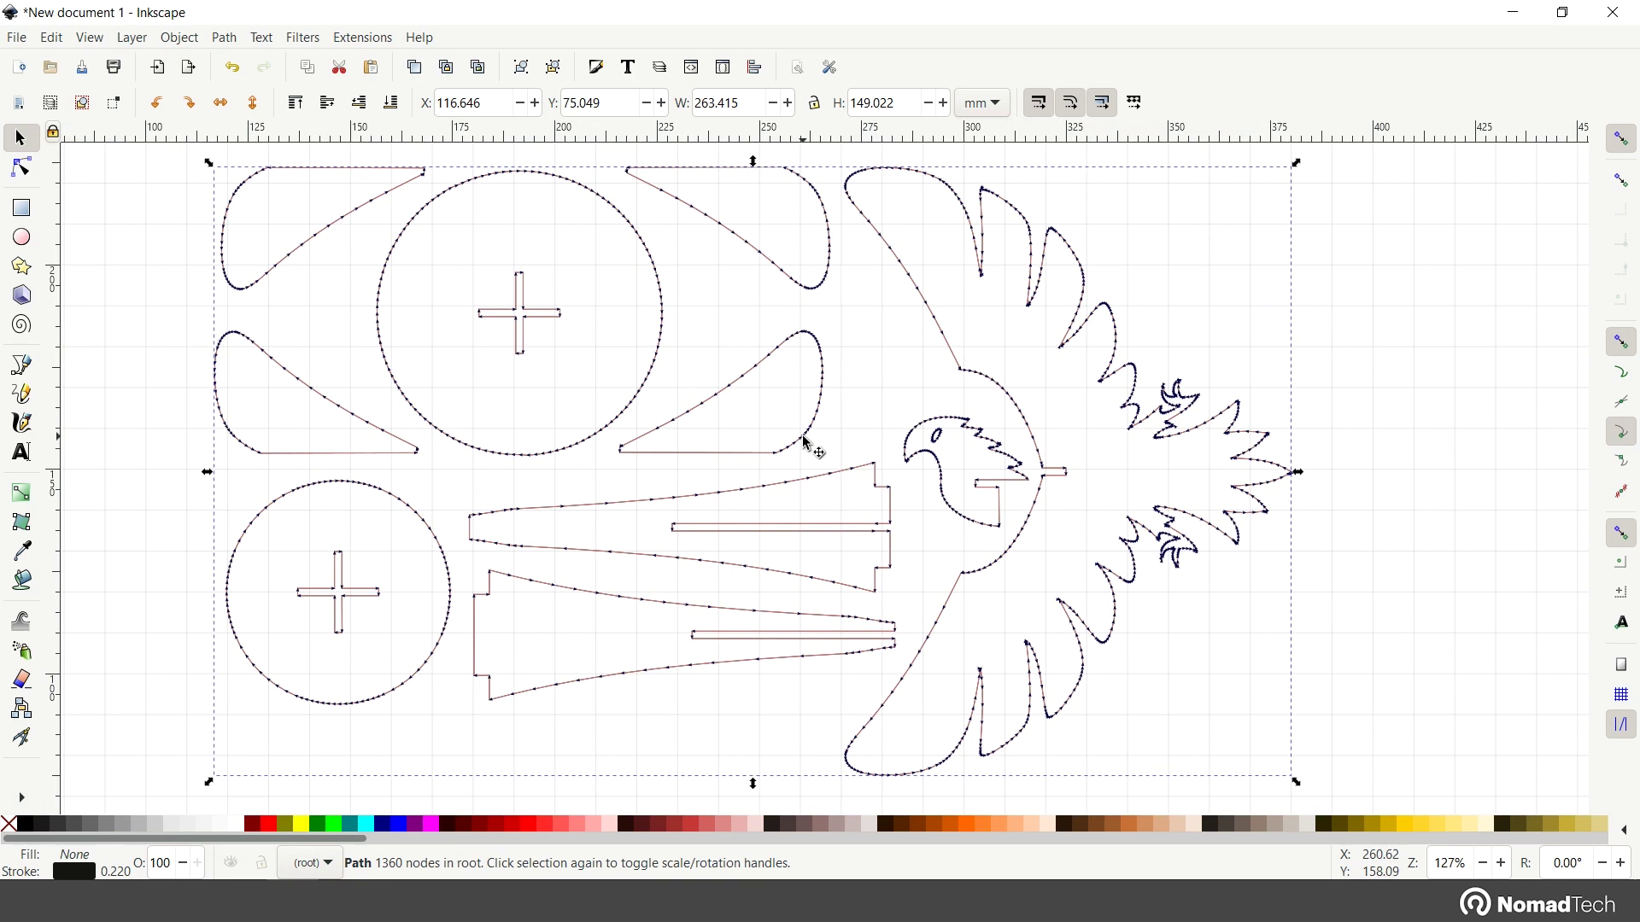
Step: Drag the reference toolpath group off the bird design, remove it, and recenter the page
left_click_drag(806, 453, 702, 506)
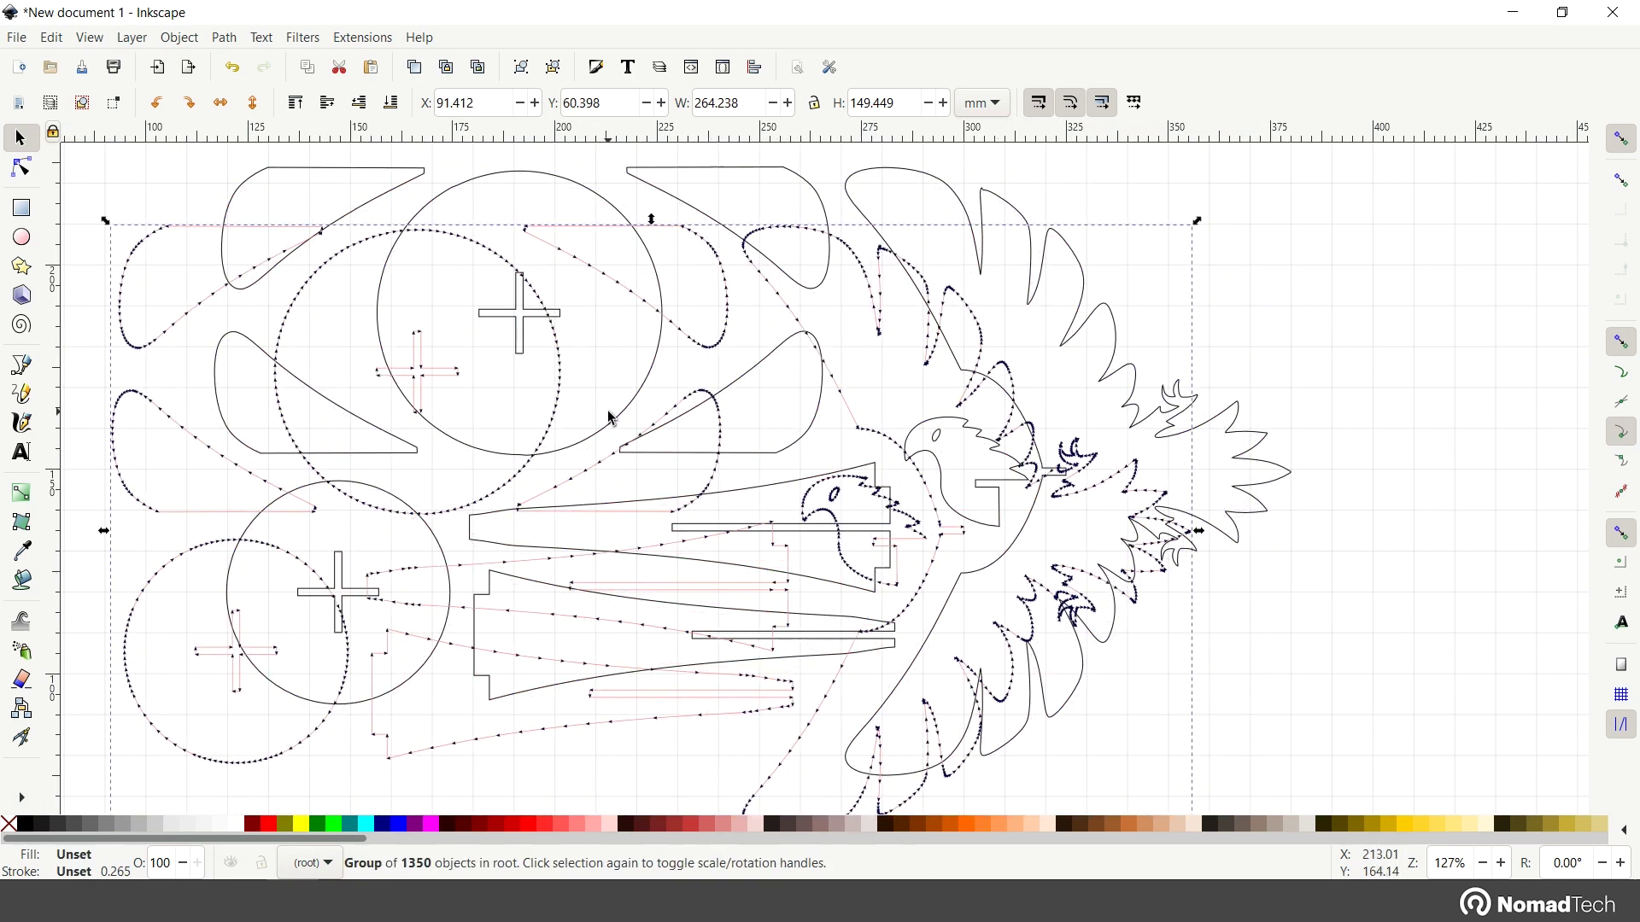
key("Escape")
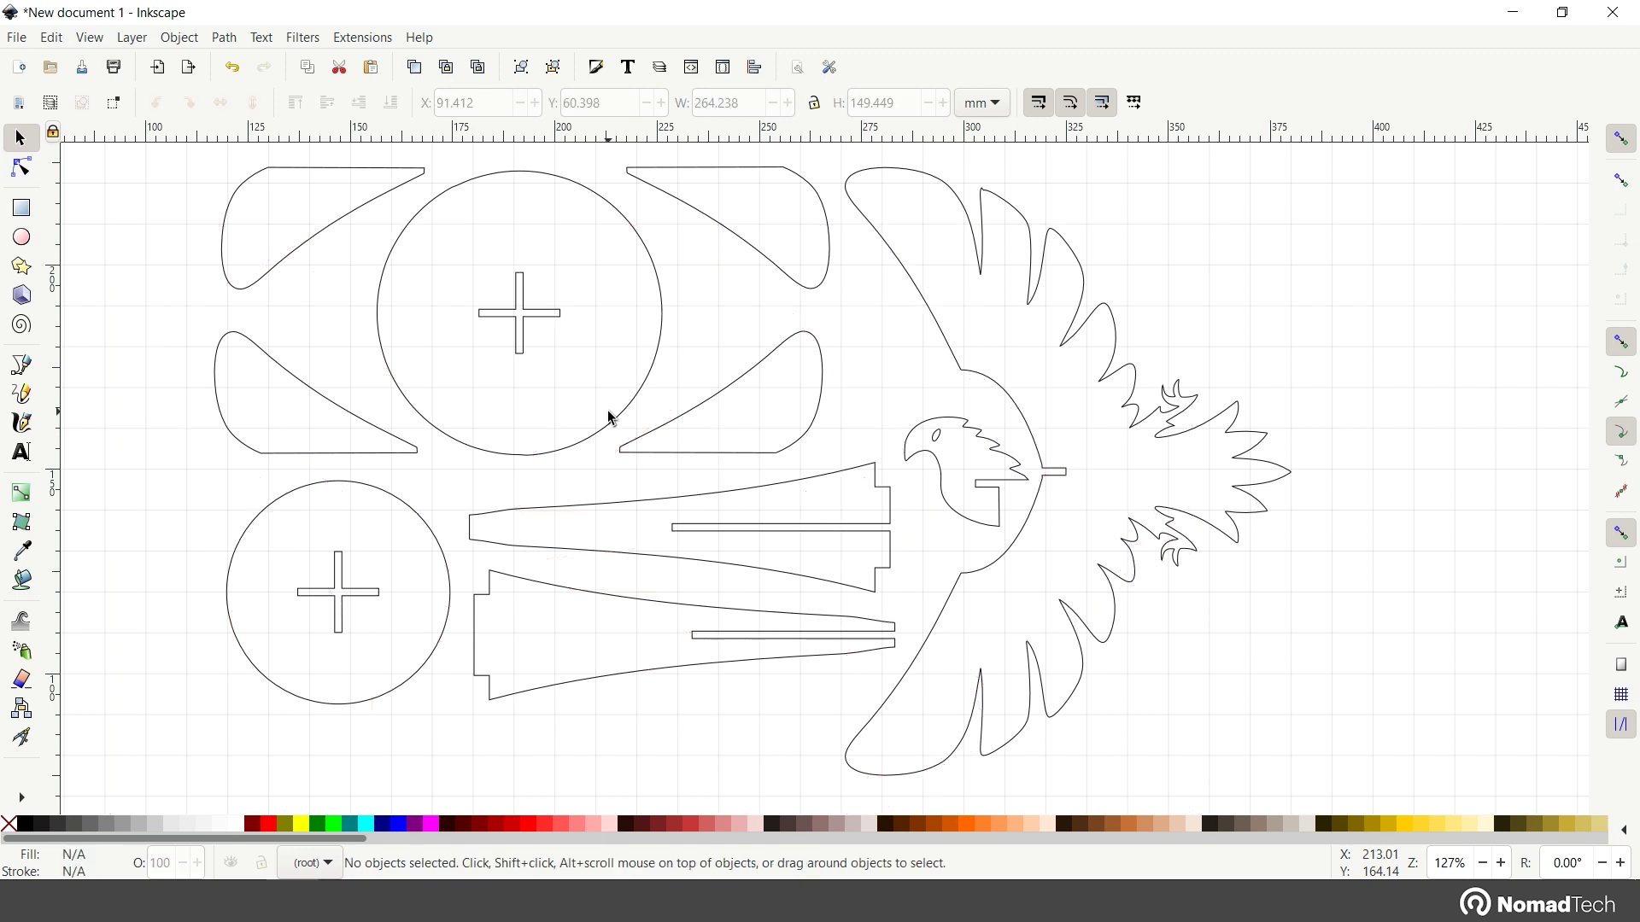
scroll(612, 418, "down", 2)
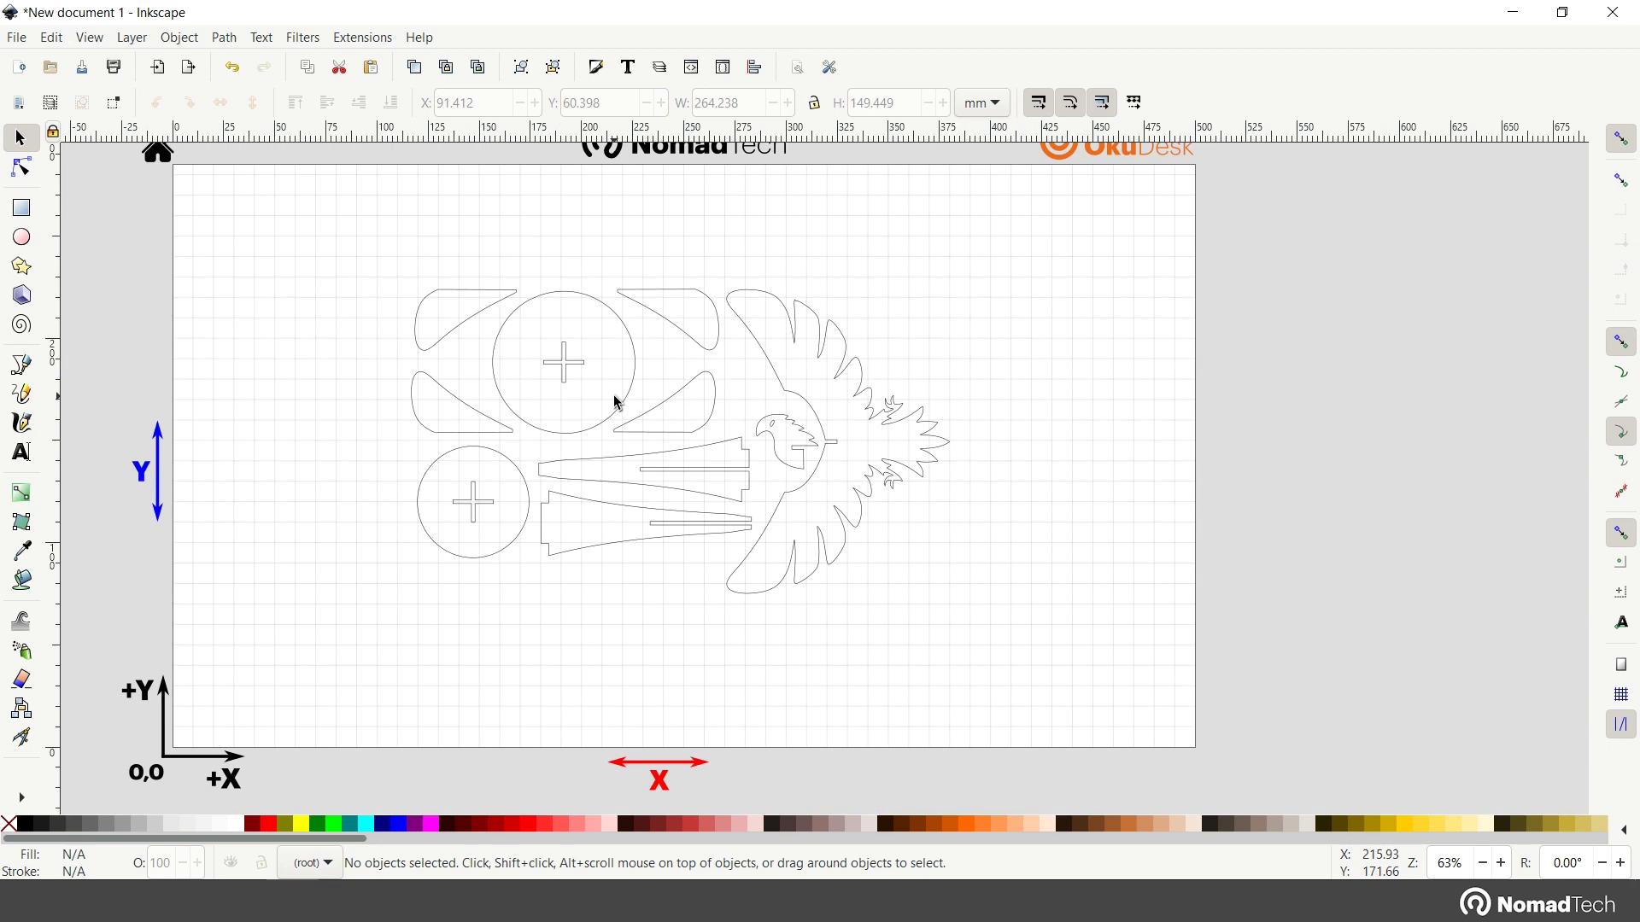
left_click_drag(620, 405, 666, 423)
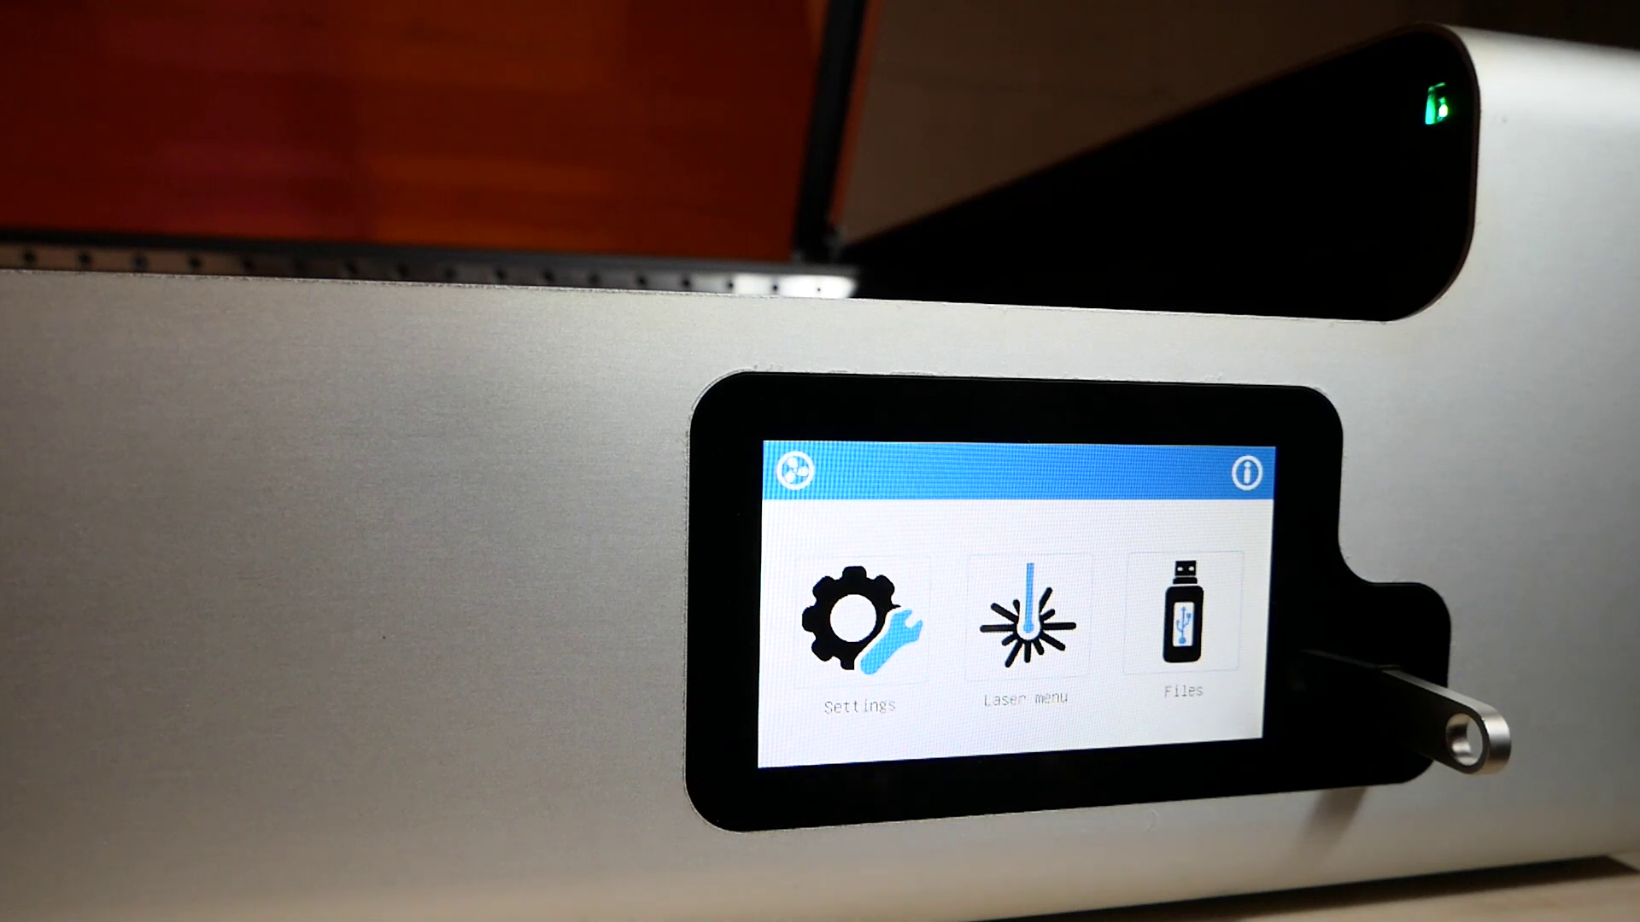
Step: Select Balancing bird (big).gco from the USB drive's files and confirm loading it
left_click(1191, 628)
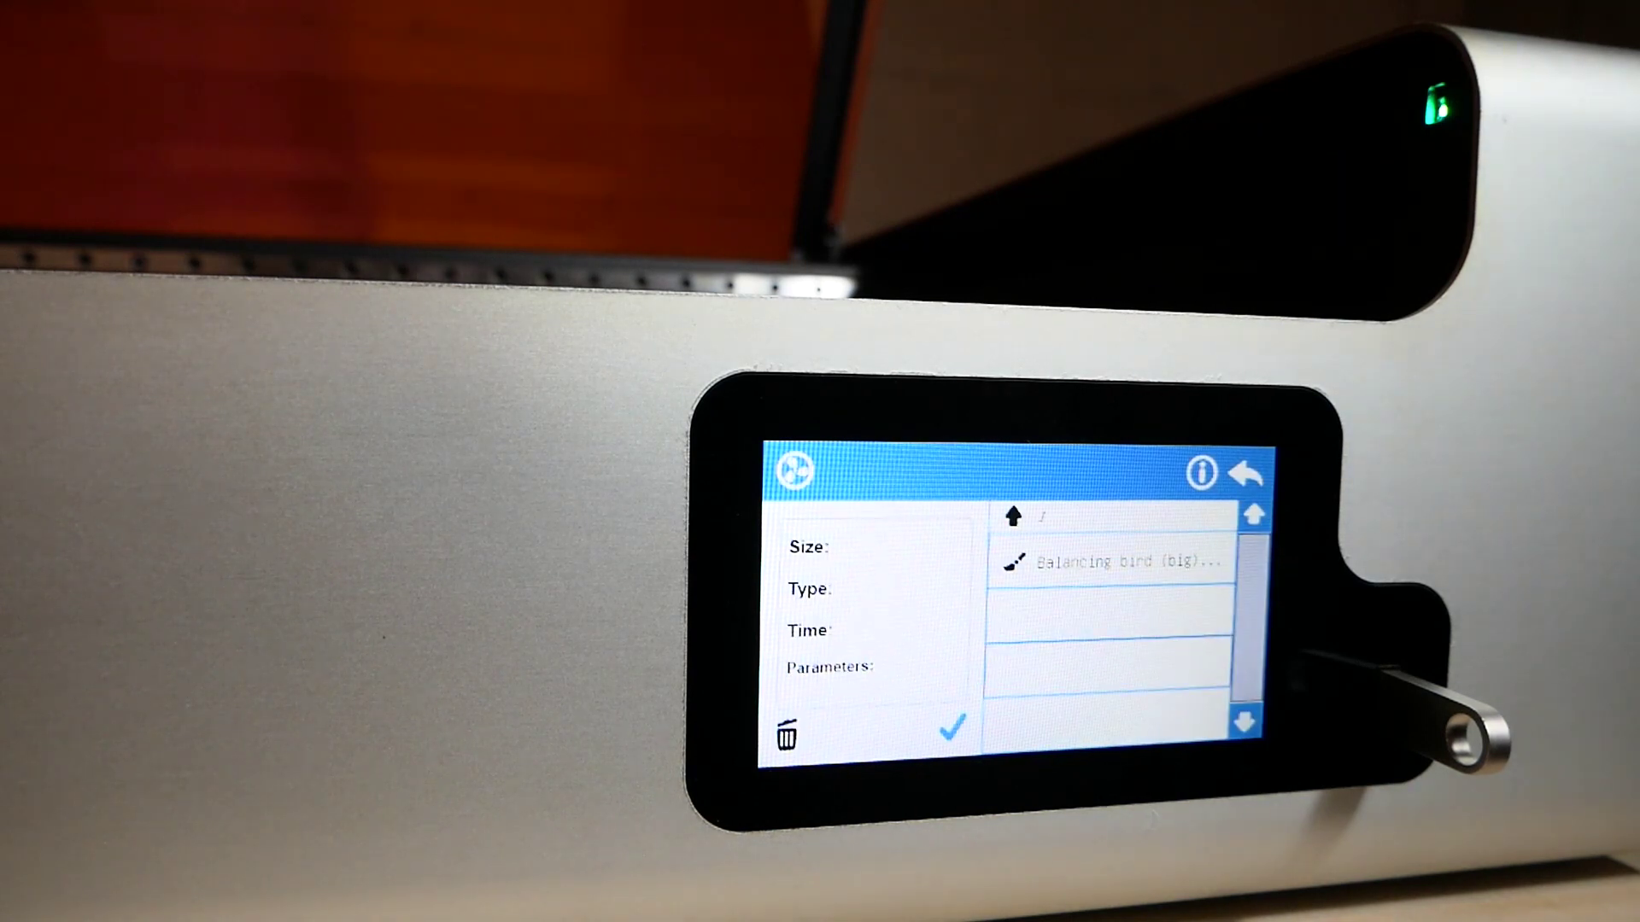
left_click(1126, 551)
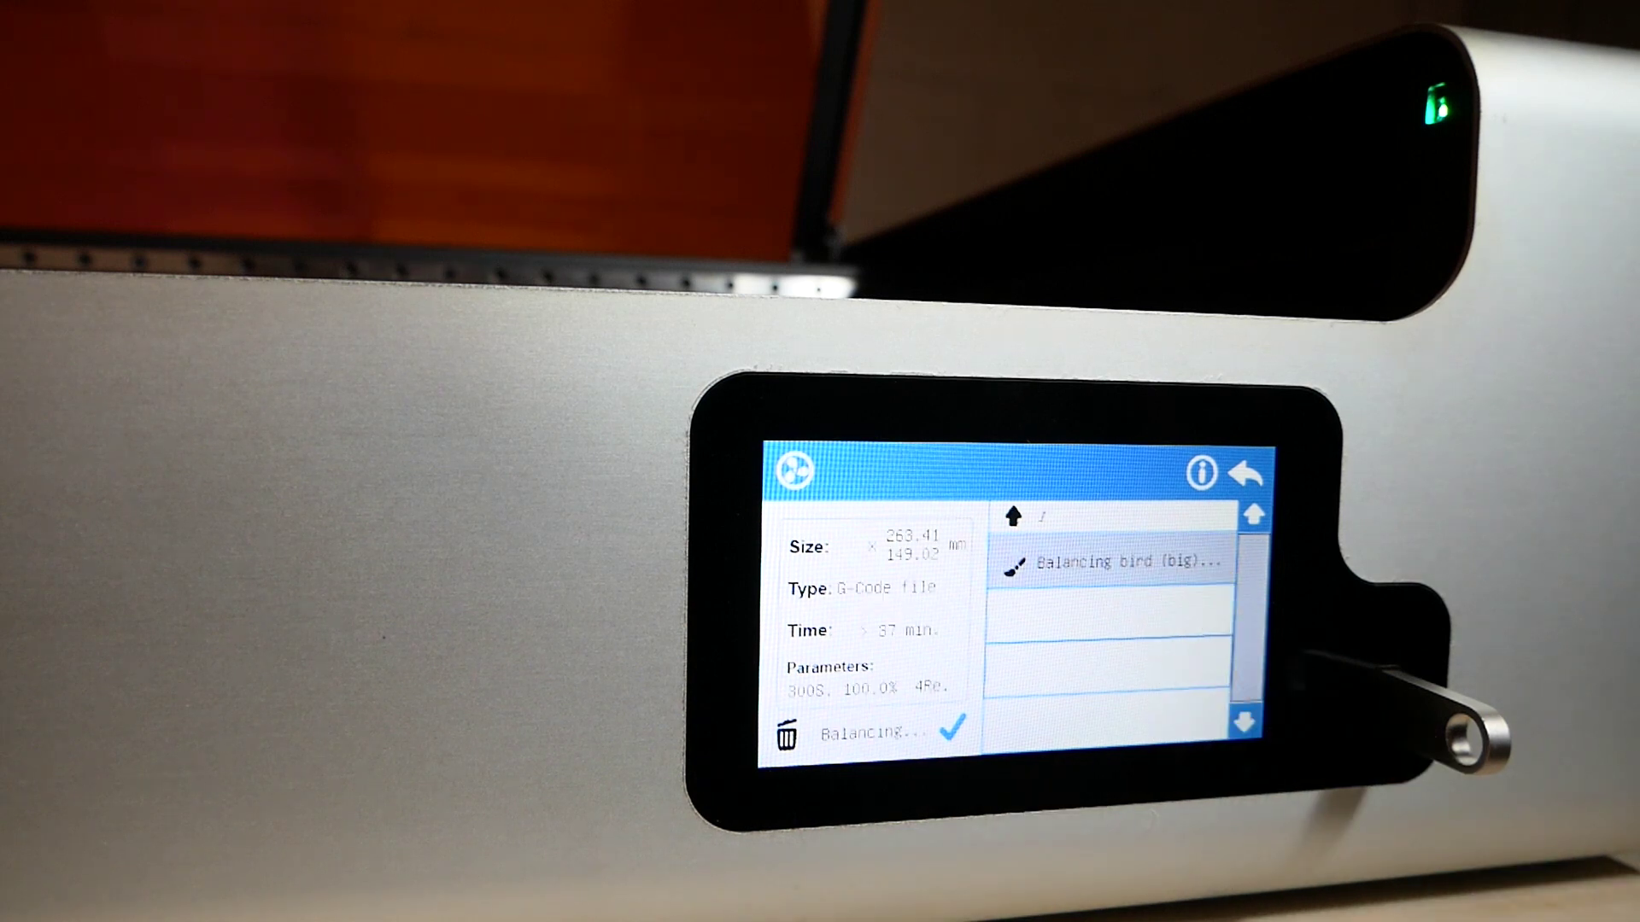
left_click(952, 727)
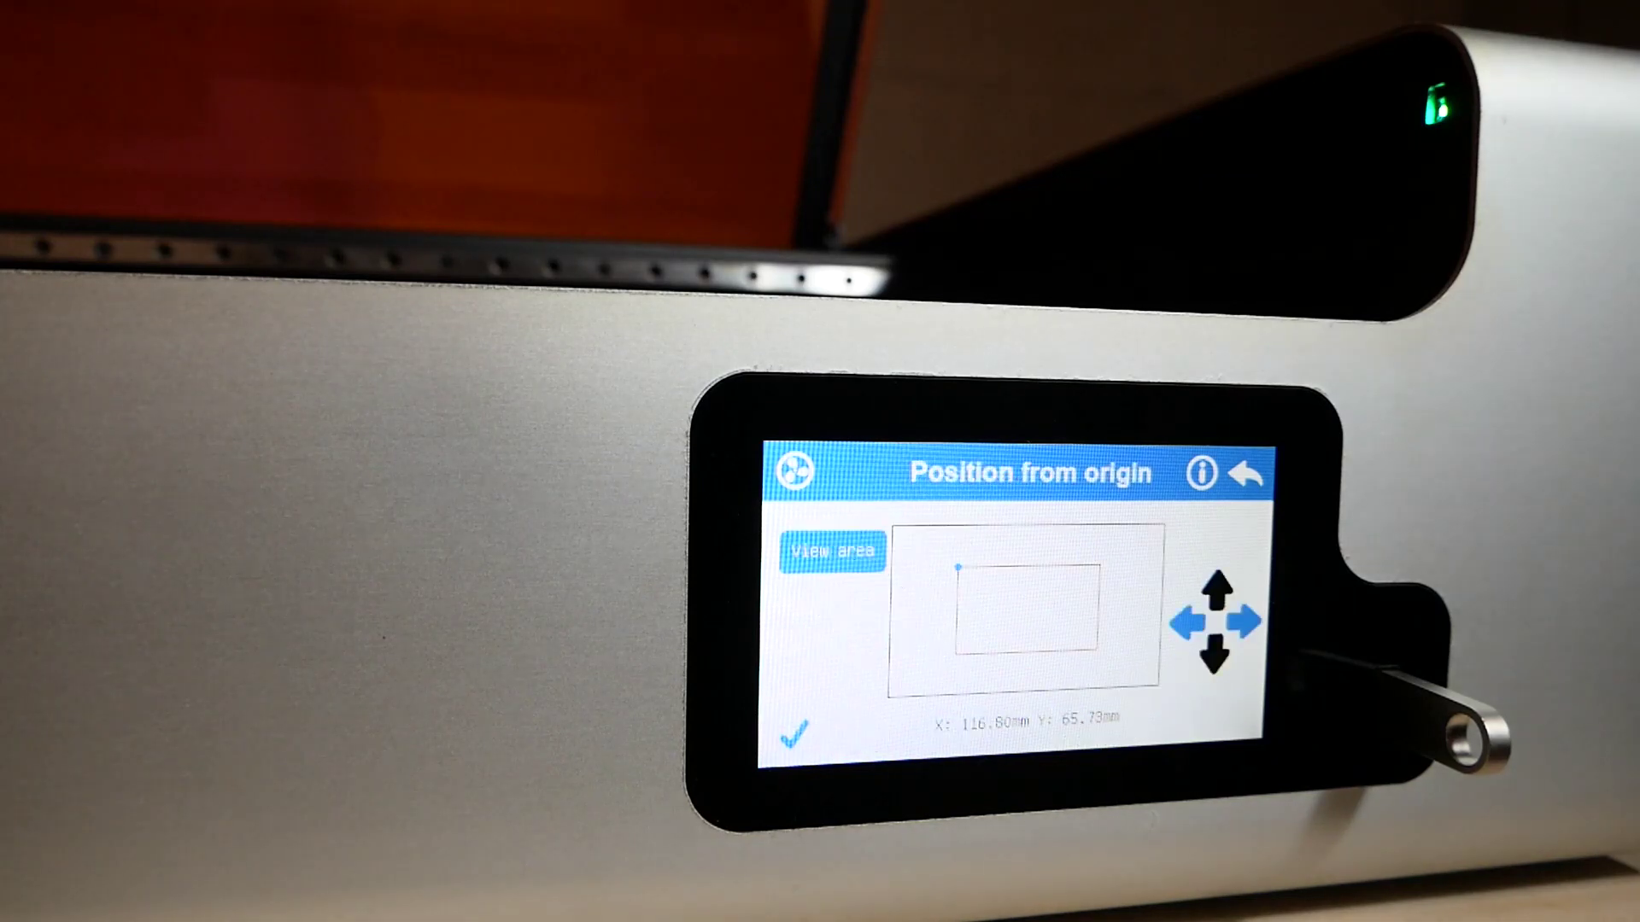
Step: Jog the job origin with the arrow buttons until it reads X 71.00 mm, Y 80.00 mm
left_click(1242, 622)
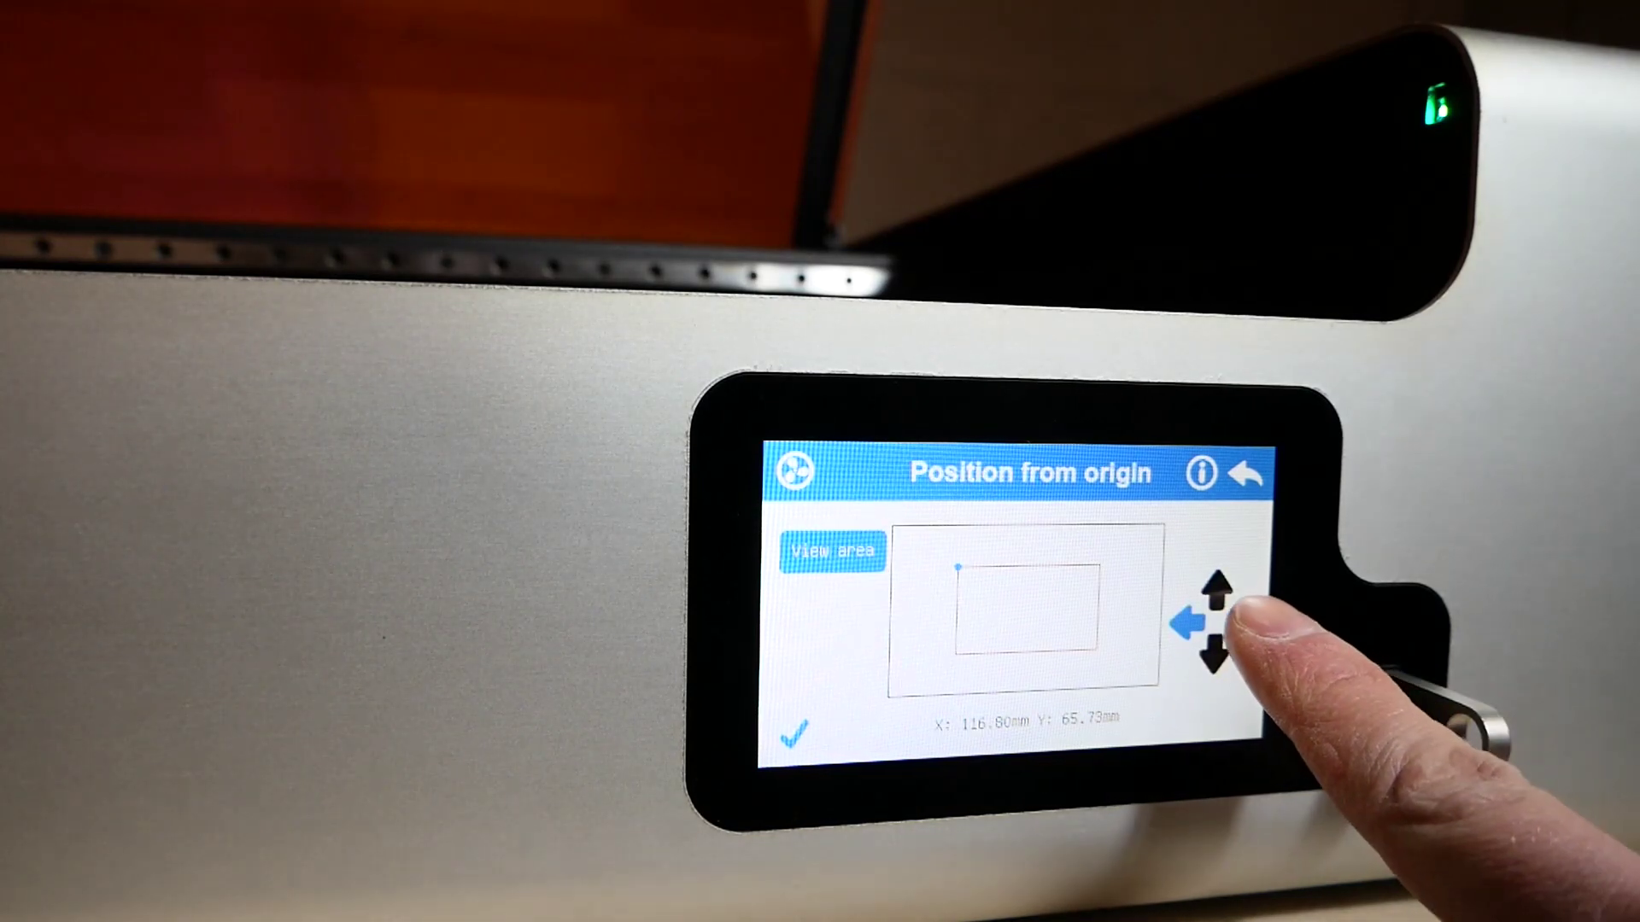
left_click(1243, 622)
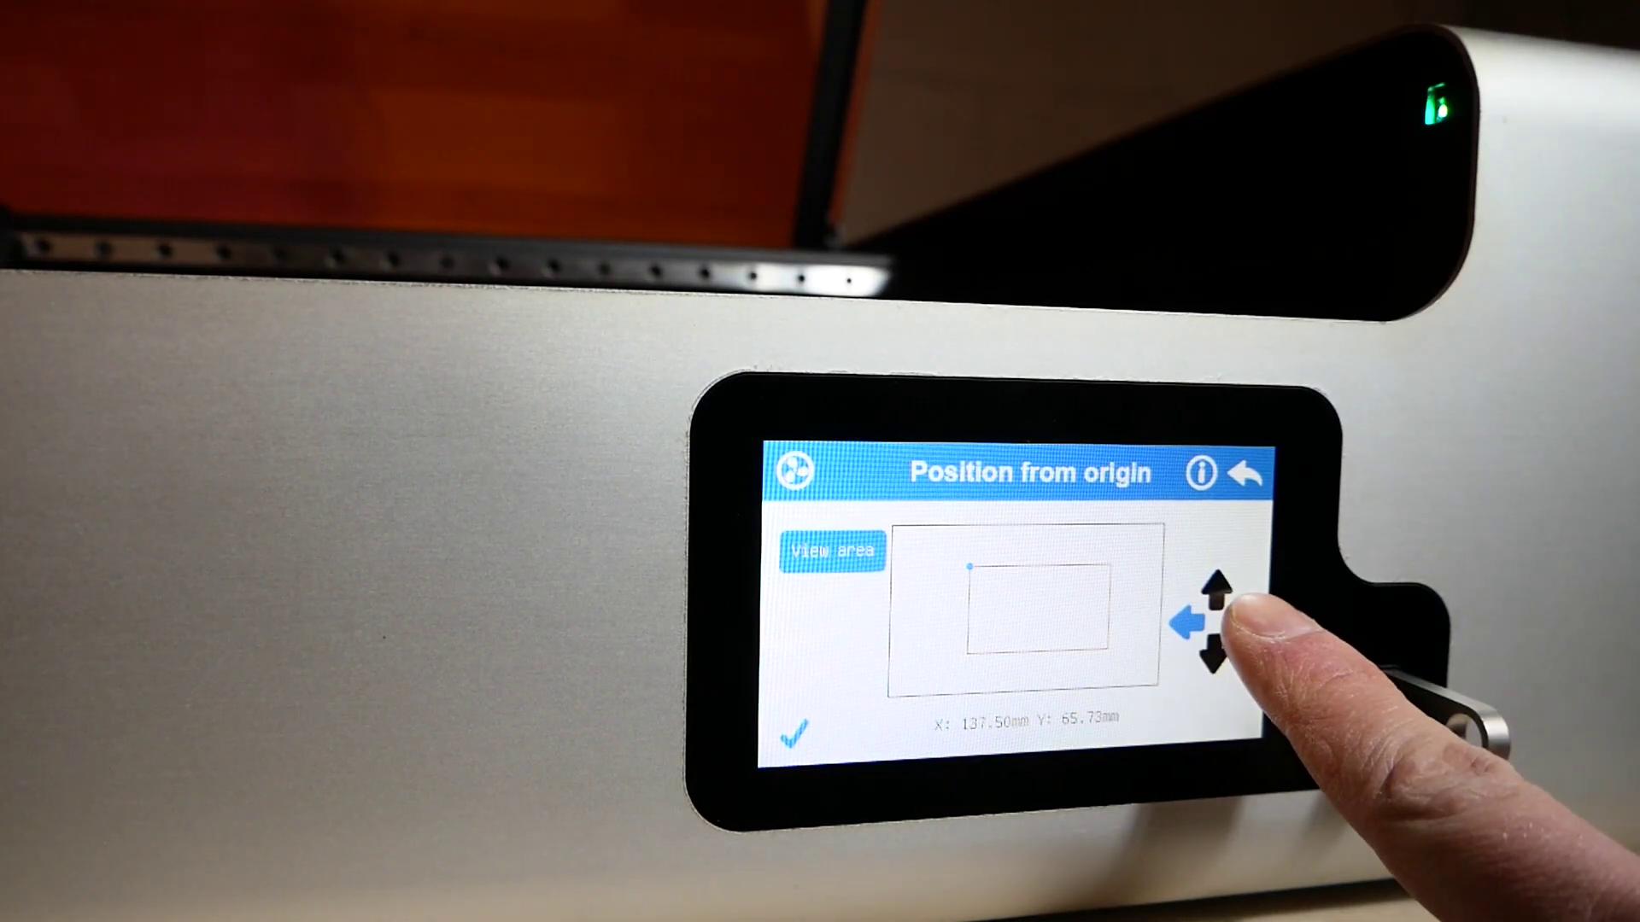
left_click(1243, 622)
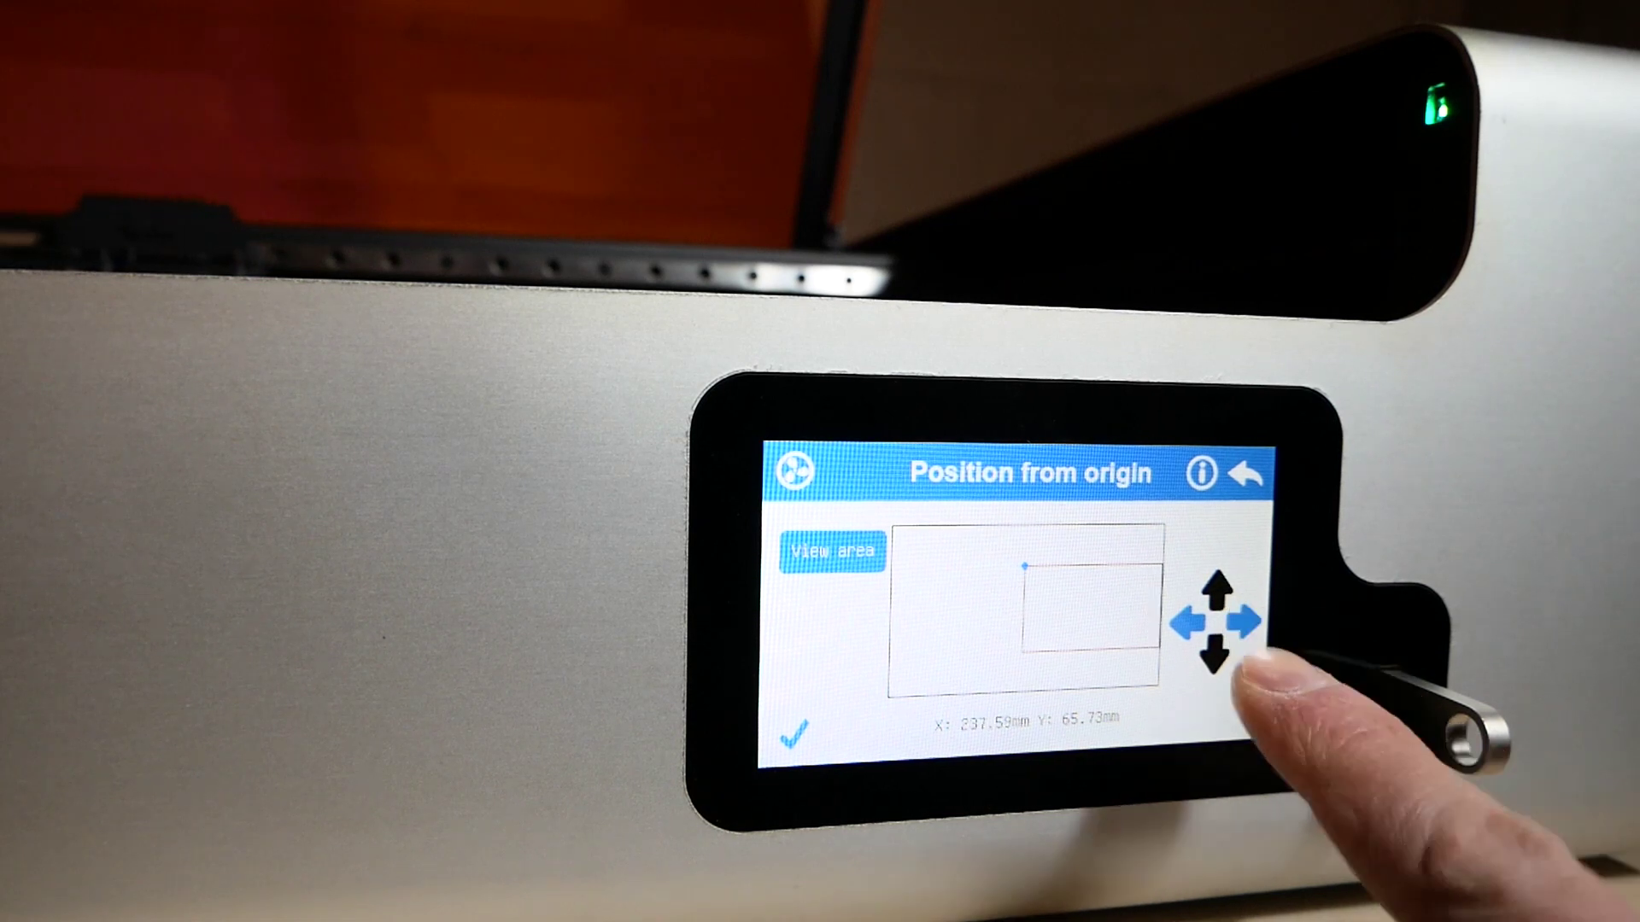
left_click(1214, 655)
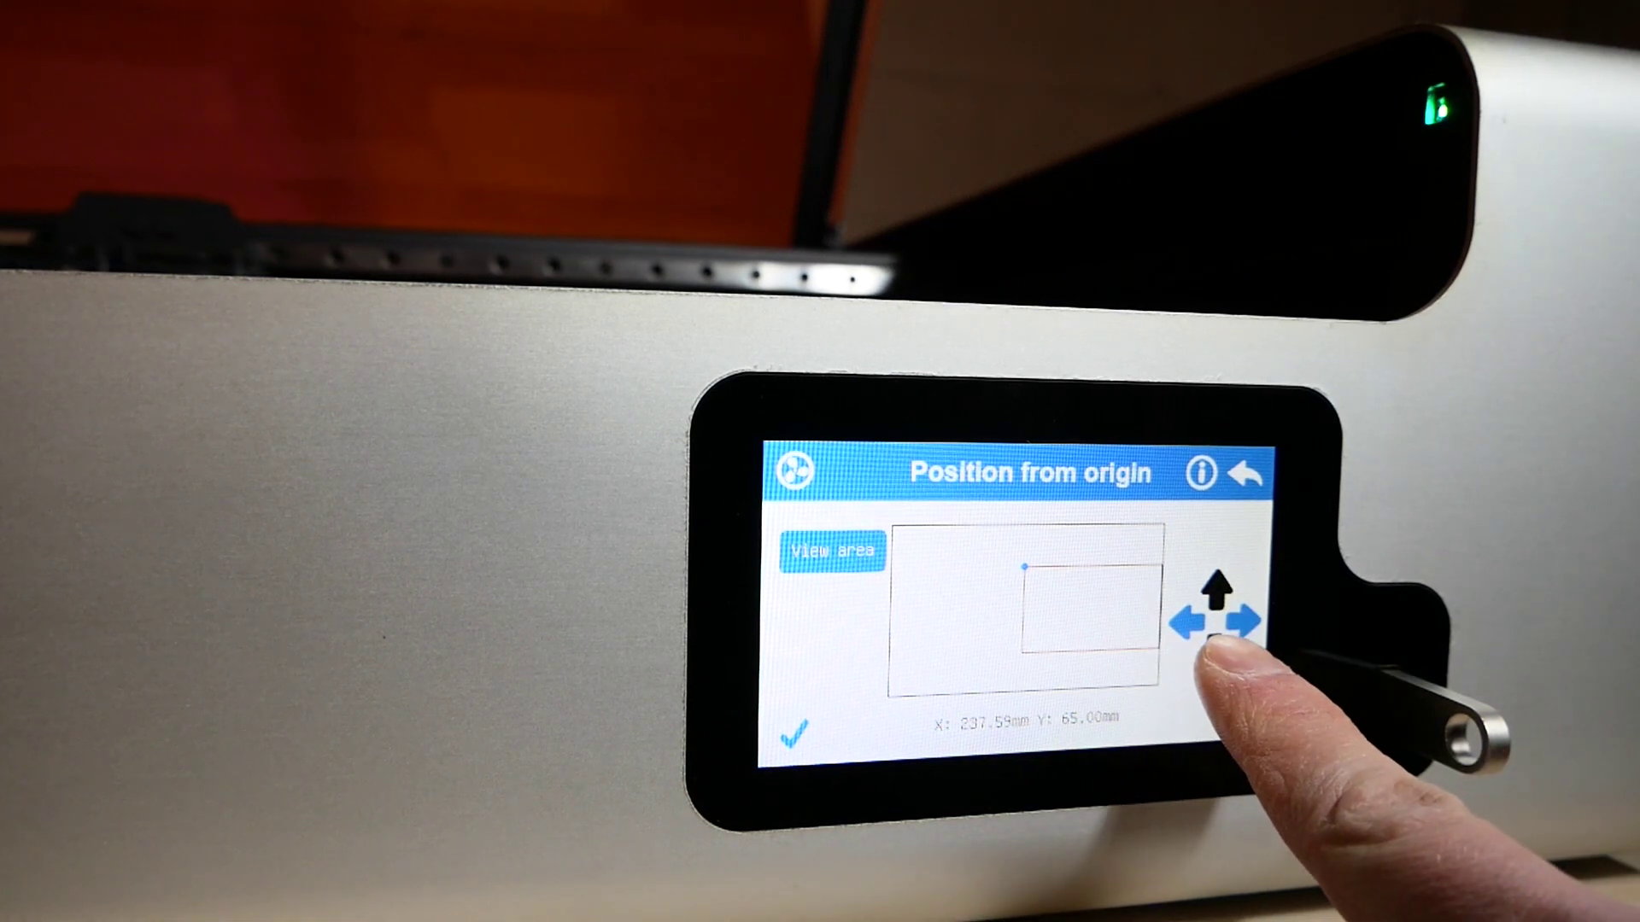
left_click(1214, 656)
left_click(1187, 623)
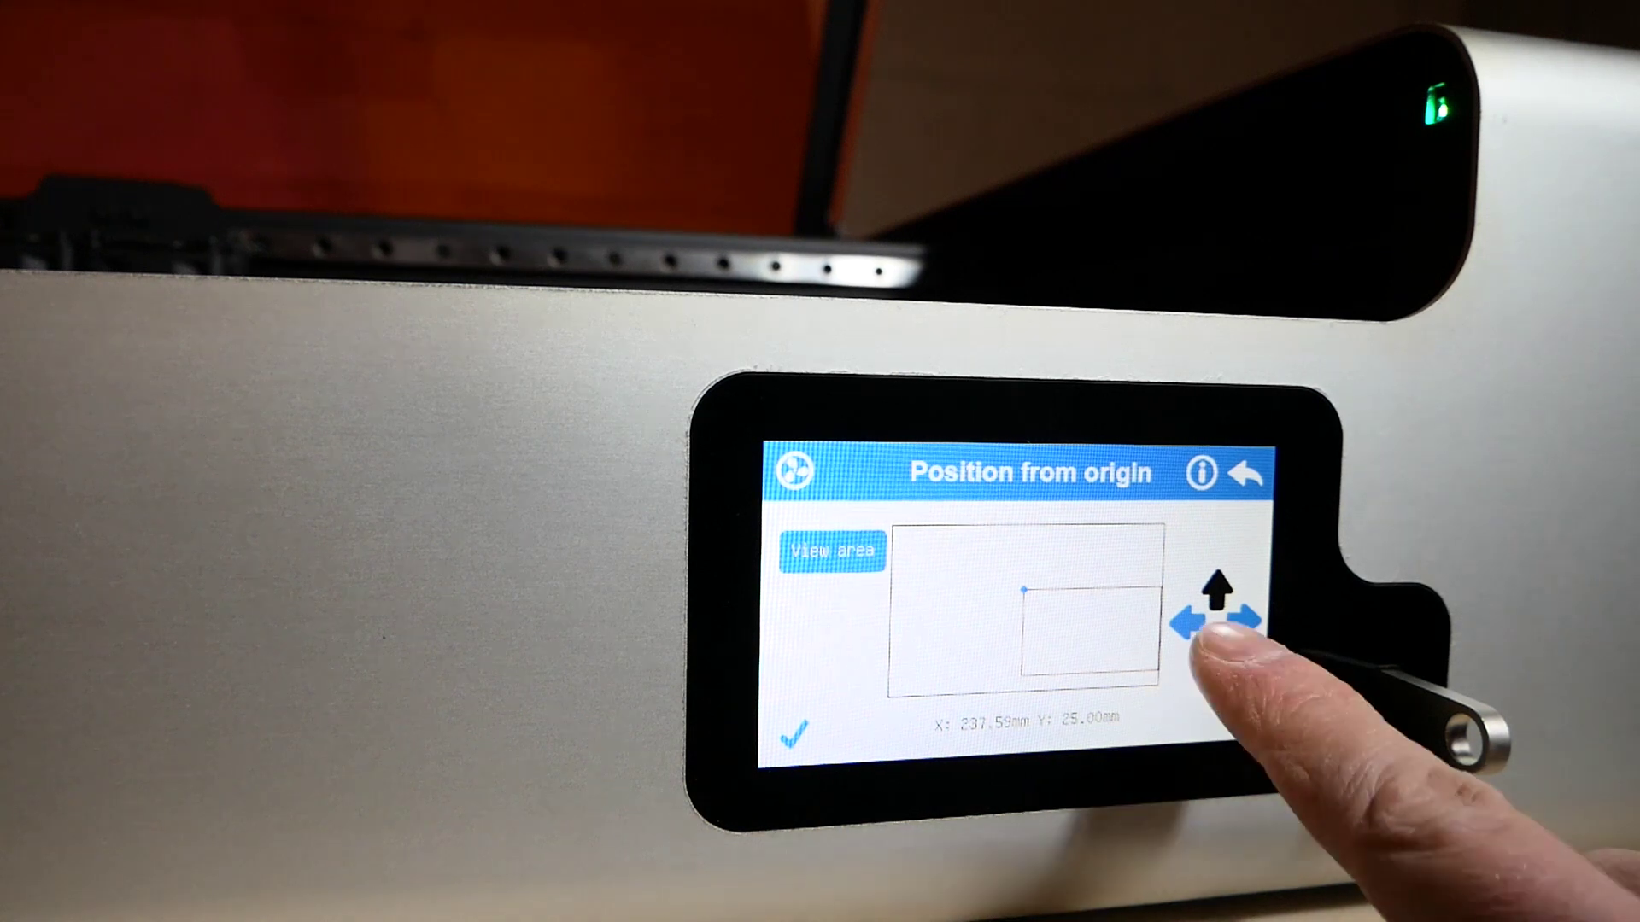
left_click(1187, 623)
left_click(1213, 589)
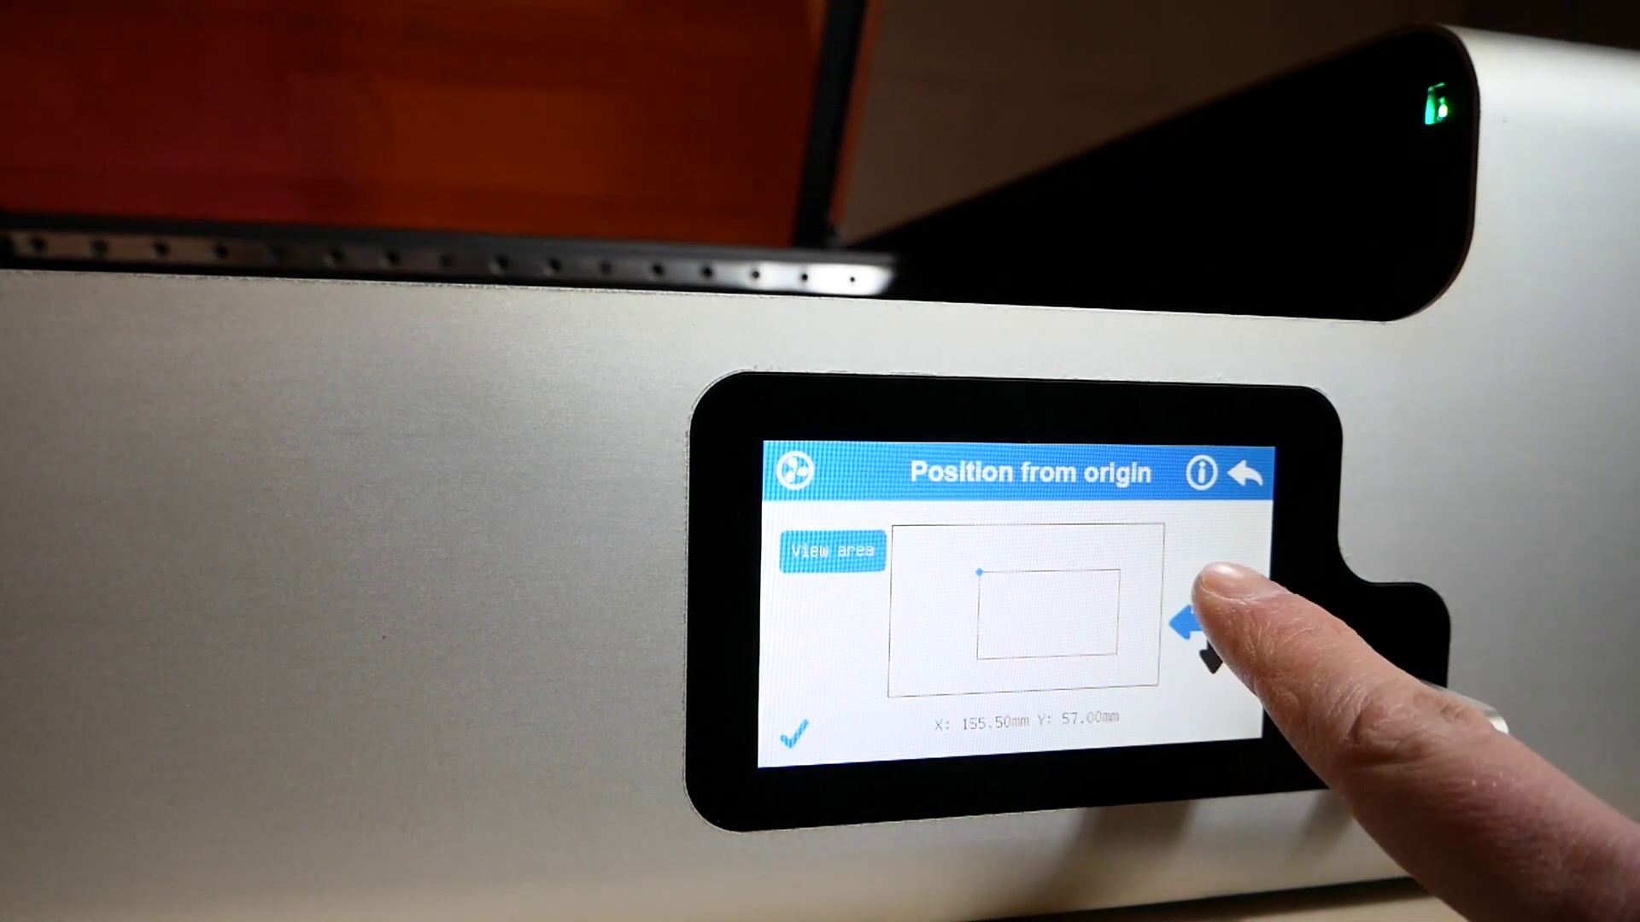
left_click(1187, 623)
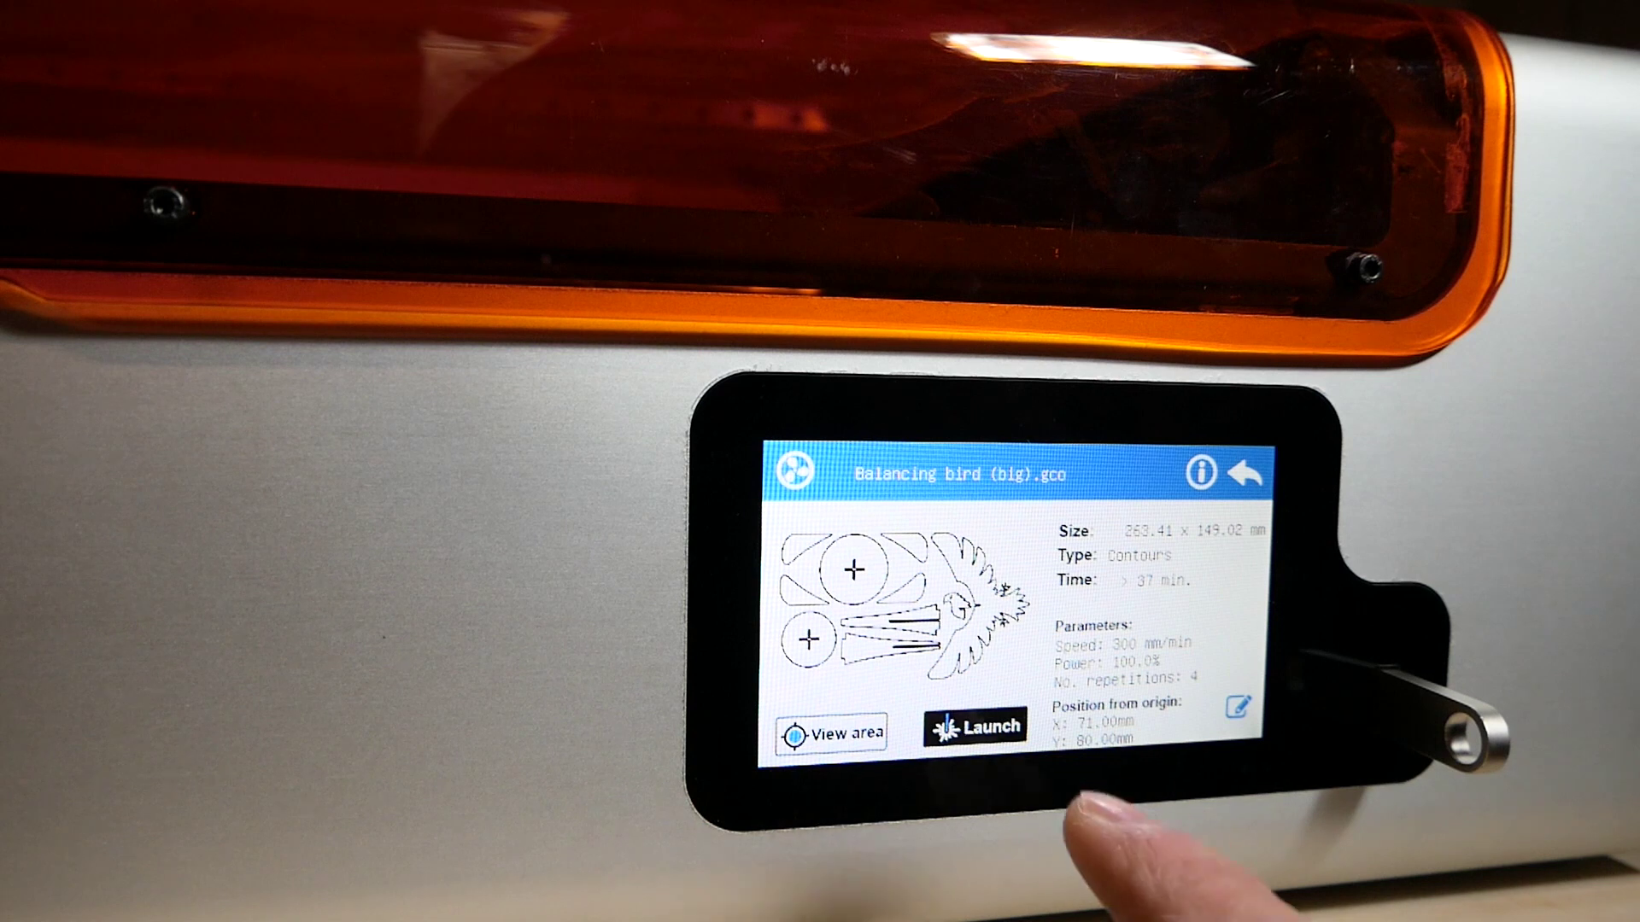
Step: Launch the Balancing bird (big) cutting job on the laser
left_click(973, 726)
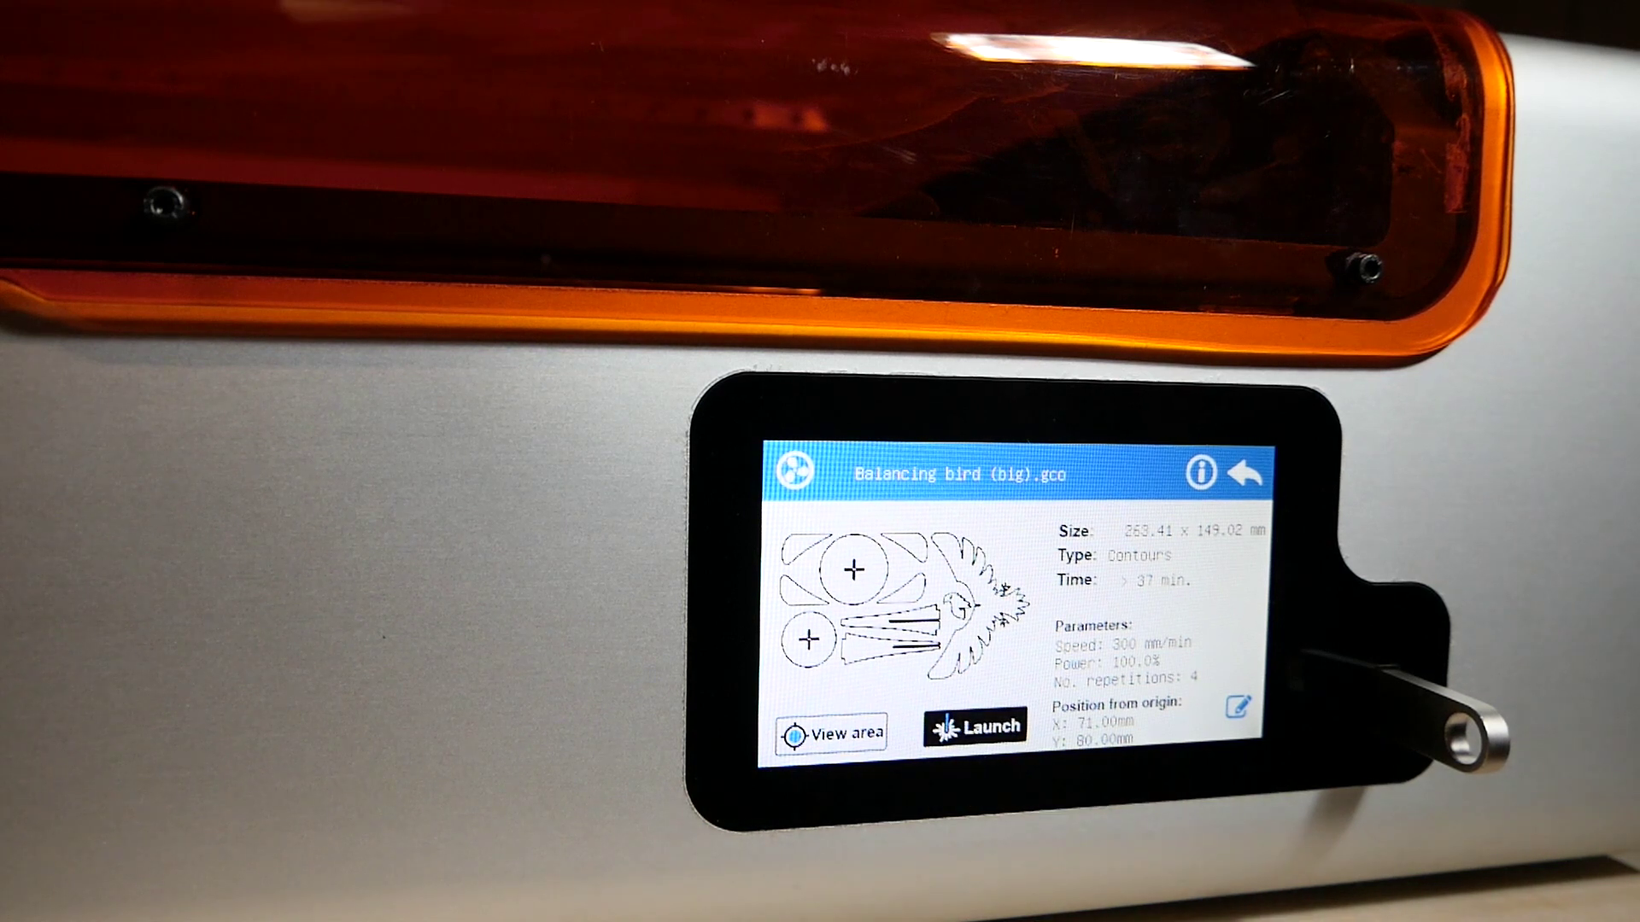